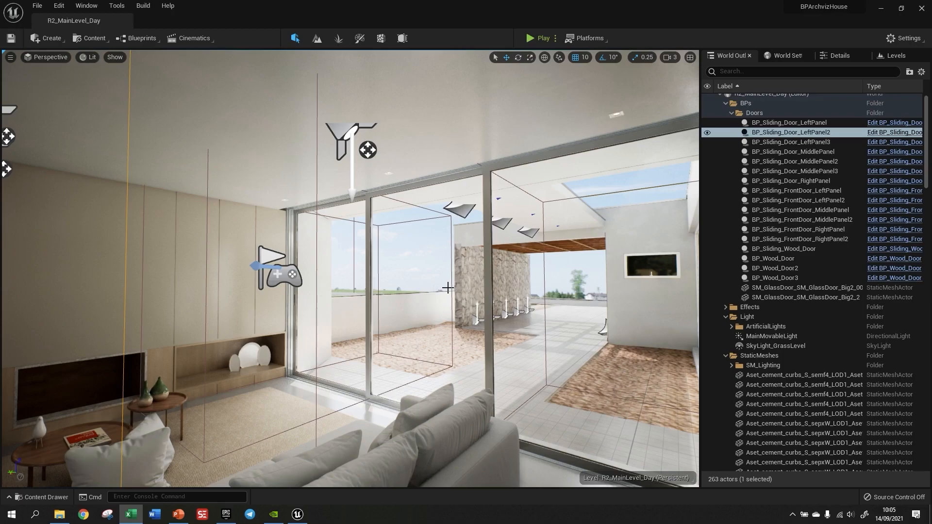
Look around the furnished living room and its glass sliding doors in the house level.
{"action": "mouse_move", "coordinate": [507, 297]}
{"action": "right_mouse_down"}
{"action": "mouse_move", "coordinate": [479, 356]}
{"action": "mouse_move", "coordinate": [499, 339]}
{"action": "mouse_move", "coordinate": [563, 335]}
{"action": "mouse_move", "coordinate": [565, 306]}
{"action": "mouse_move", "coordinate": [575, 304]}
{"action": "mouse_move", "coordinate": [578, 315]}
{"action": "mouse_move", "coordinate": [616, 330]}
{"action": "mouse_move", "coordinate": [696, 340]}
{"action": "mouse_move", "coordinate": [663, 348]}
{"action": "mouse_move", "coordinate": [724, 345]}
{"action": "mouse_move", "coordinate": [675, 350]}
{"action": "mouse_move", "coordinate": [694, 355]}
{"action": "mouse_move", "coordinate": [604, 347]}
{"action": "mouse_move", "coordinate": [694, 347]}
{"action": "mouse_move", "coordinate": [646, 346]}
{"action": "mouse_move", "coordinate": [692, 348]}
{"action": "mouse_move", "coordinate": [616, 409]}
{"action": "mouse_move", "coordinate": [624, 395]}
{"action": "mouse_move", "coordinate": [665, 381]}
{"action": "mouse_move", "coordinate": [636, 343]}
{"action": "mouse_move", "coordinate": [640, 360]}
{"action": "mouse_move", "coordinate": [640, 337]}
{"action": "mouse_move", "coordinate": [639, 378]}
{"action": "mouse_move", "coordinate": [662, 337]}
{"action": "mouse_move", "coordinate": [663, 366]}
{"action": "mouse_move", "coordinate": [648, 339]}
{"action": "mouse_move", "coordinate": [596, 316]}
{"action": "mouse_move", "coordinate": [613, 340]}
{"action": "mouse_move", "coordinate": [685, 318]}
{"action": "right_mouse_up"}
{"action": "key", "text": "g"}
{"action": "key", "text": "s"}
{"action": "key", "text": "w"}
{"action": "key", "text": "a"}
{"action": "key", "text": "s"}
{"action": "key", "text": "a"}
{"action": "key", "text": "s"}
{"action": "key", "text": "s"}
{"action": "key", "text": "a"}
{"action": "key", "text": "d"}
{"action": "key", "text": "w"}
{"action": "key", "text": "w"}
{"action": "key", "text": "w"}
{"action": "key", "text": "w"}
{"action": "key", "text": "s"}
{"action": "key", "text": "w"}
{"action": "left_click", "coordinate": [395, 375]}
{"action": "right_click_drag", "start_coordinate": [395, 375], "coordinate": [294, 373]}
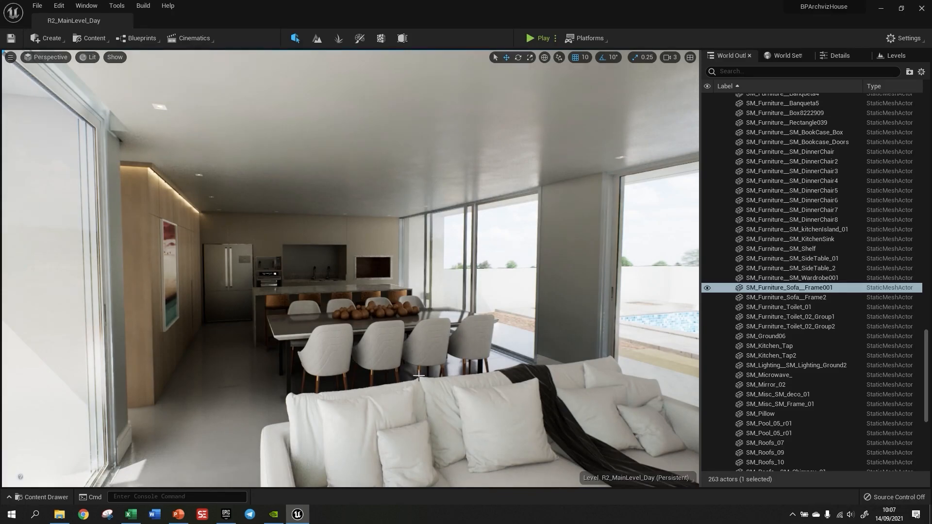
Inspect the sofa area, dining table and kitchen of the house from several viewpoints.
{"action": "right_click_drag", "start_coordinate": [294, 372], "coordinate": [637, 334]}
{"action": "key", "text": "w"}
{"action": "key", "text": "w"}
{"action": "key", "text": "d"}
{"action": "key", "text": "w"}
{"action": "key", "text": "w"}
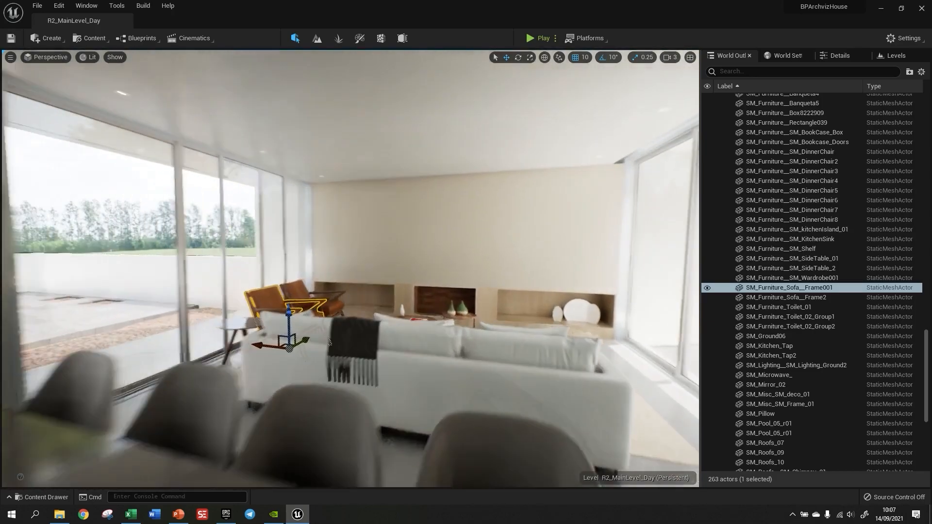
{"action": "right_click_drag", "start_coordinate": [330, 343], "coordinate": [103, 342]}
{"action": "key", "text": "s"}
{"action": "key", "text": "s"}
{"action": "right_click_drag", "start_coordinate": [420, 367], "coordinate": [426, 367]}
{"action": "key", "text": "a"}
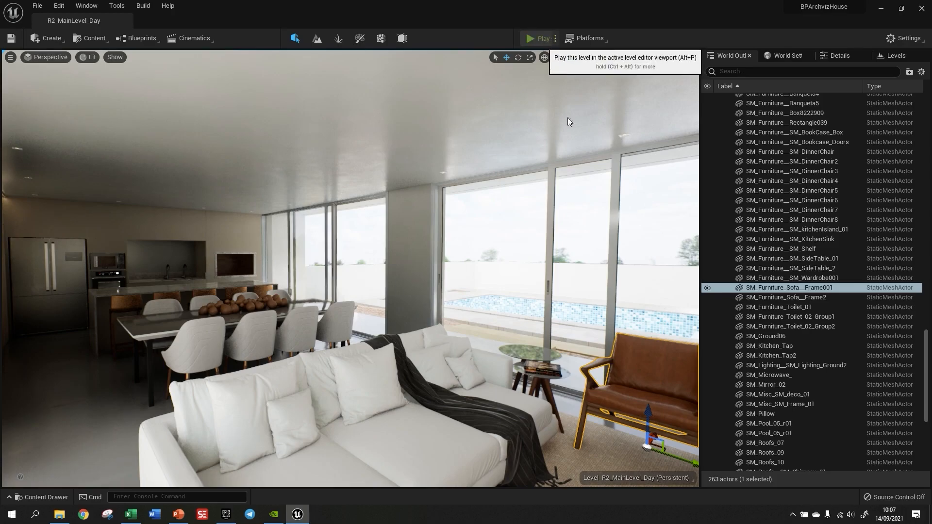
Play the level, move freely through the house and the pool area, and end the play session.
{"action": "key", "text": "alt+p"}
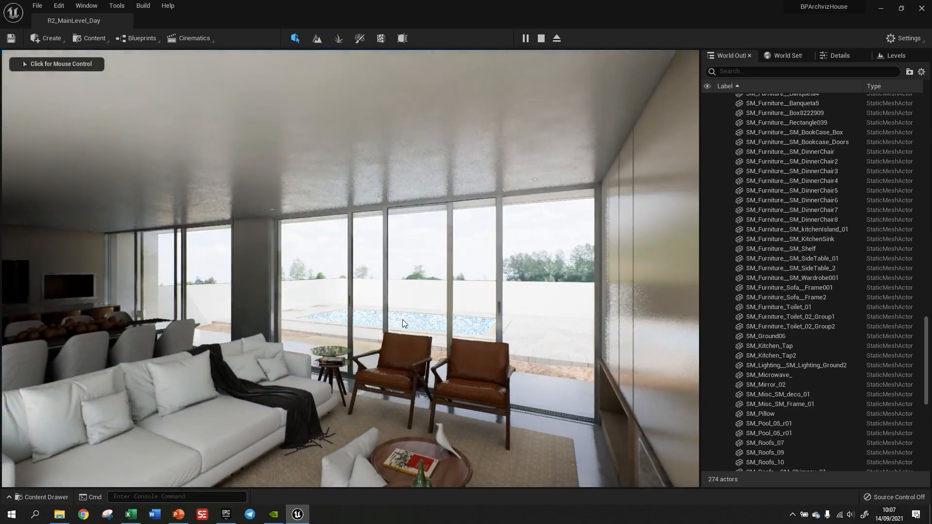
{"action": "left_click", "coordinate": [403, 319]}
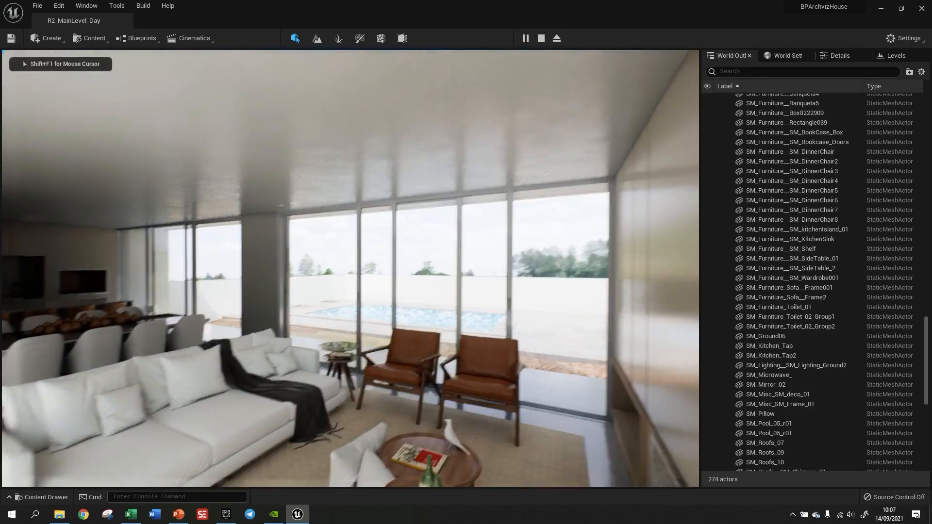
{"action": "key", "text": "s"}
{"action": "key", "text": "w"}
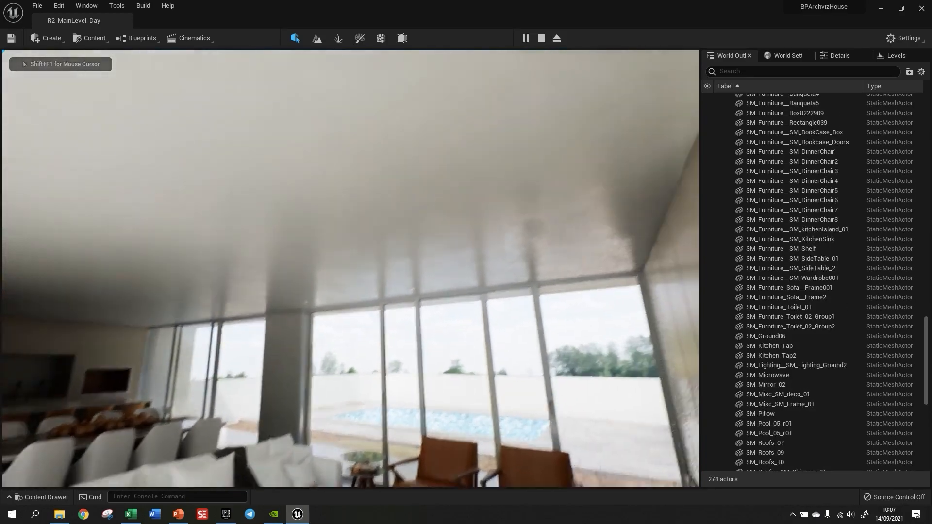
{"action": "key", "text": "w"}
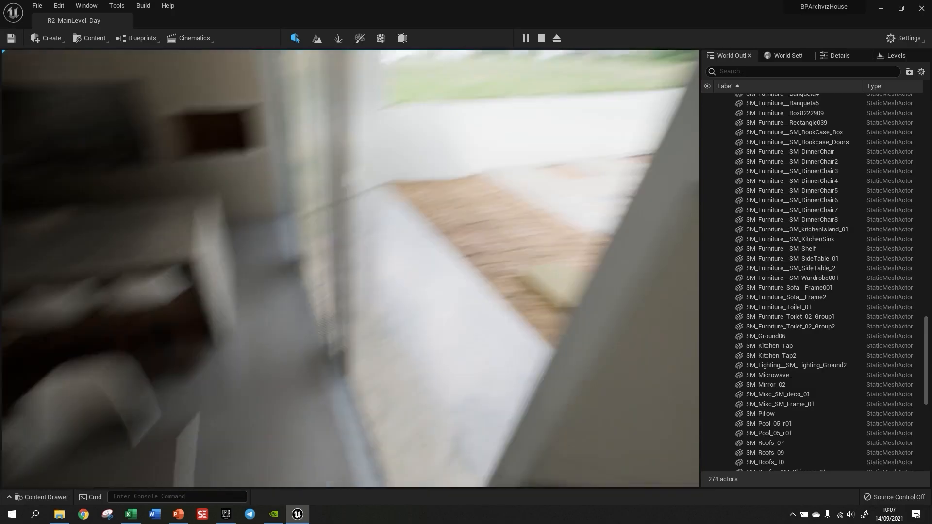
{"action": "key", "text": "w"}
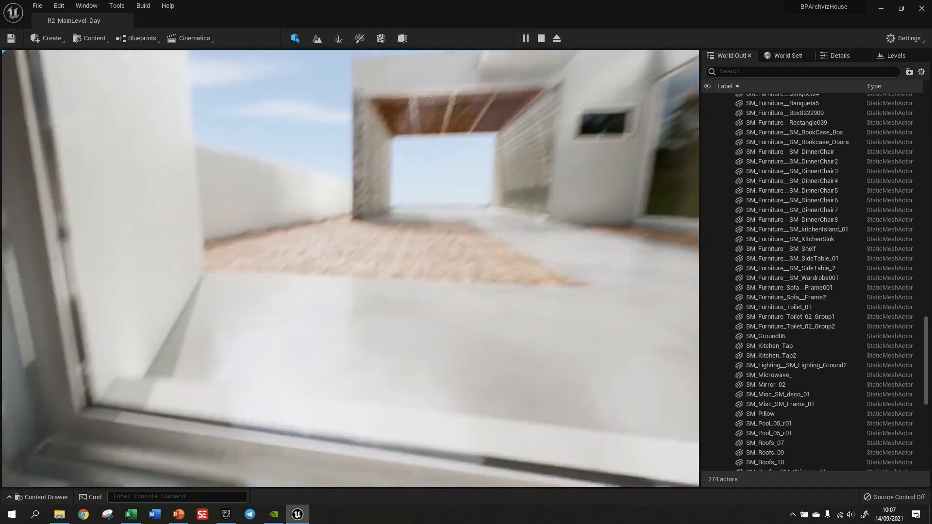
{"action": "key", "text": "w"}
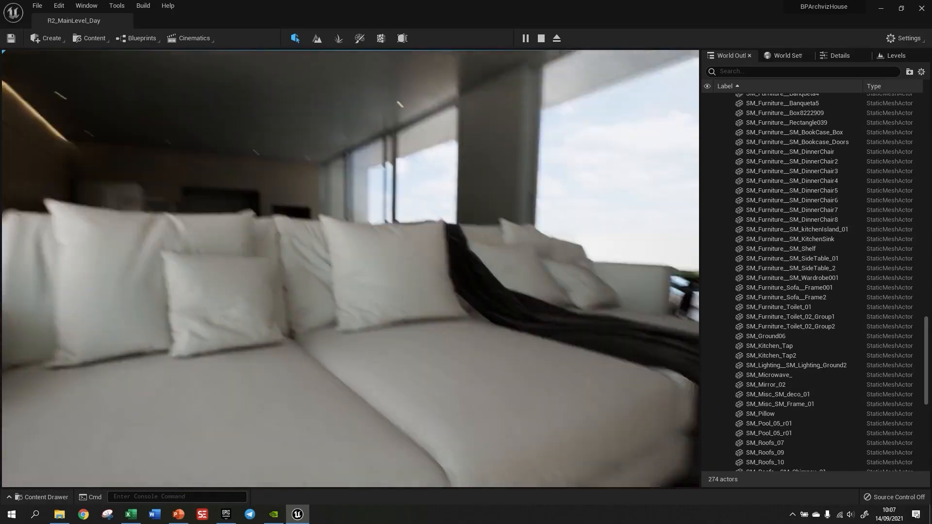
{"action": "key", "text": "w"}
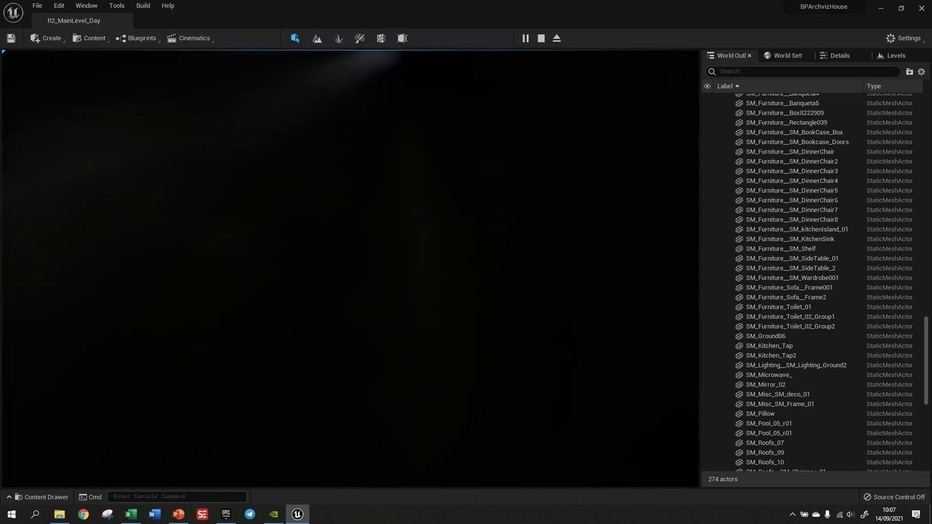
{"action": "key", "text": "w"}
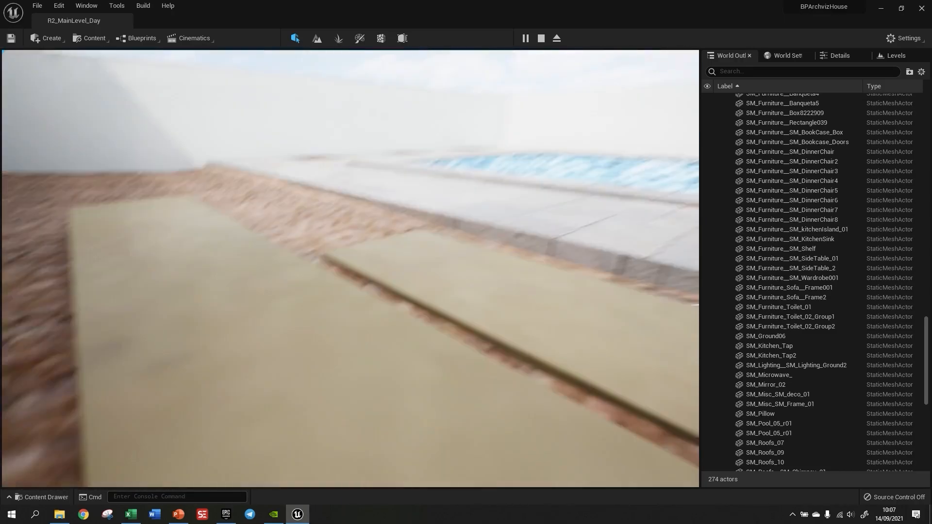
{"action": "key", "text": "w"}
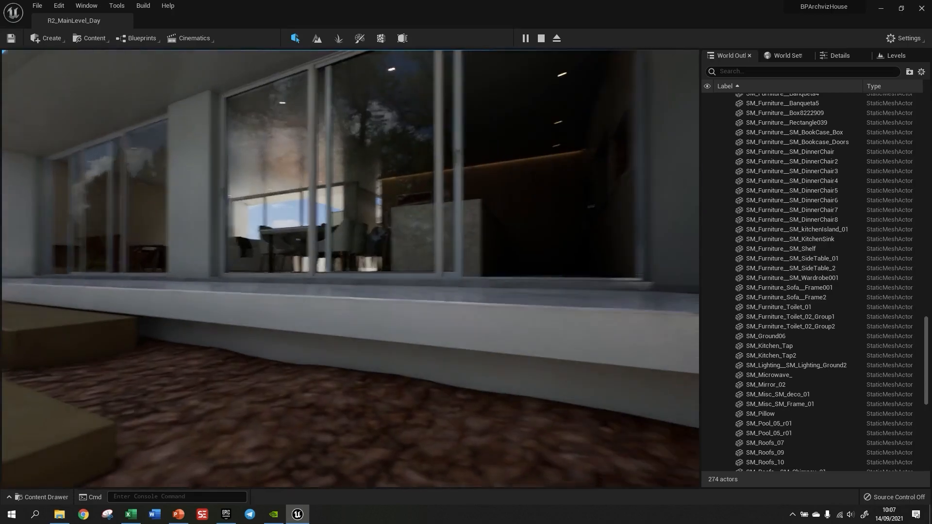
{"action": "key", "text": "w"}
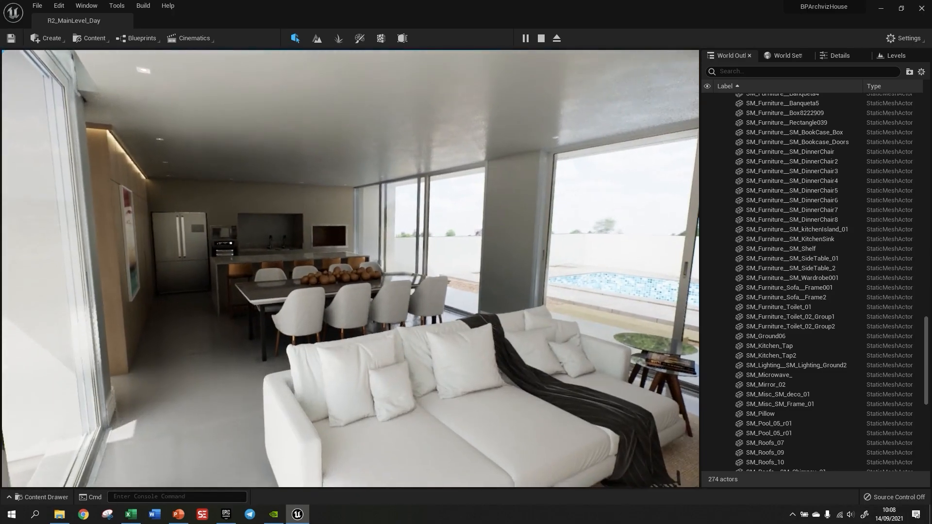
{"action": "key", "text": "w"}
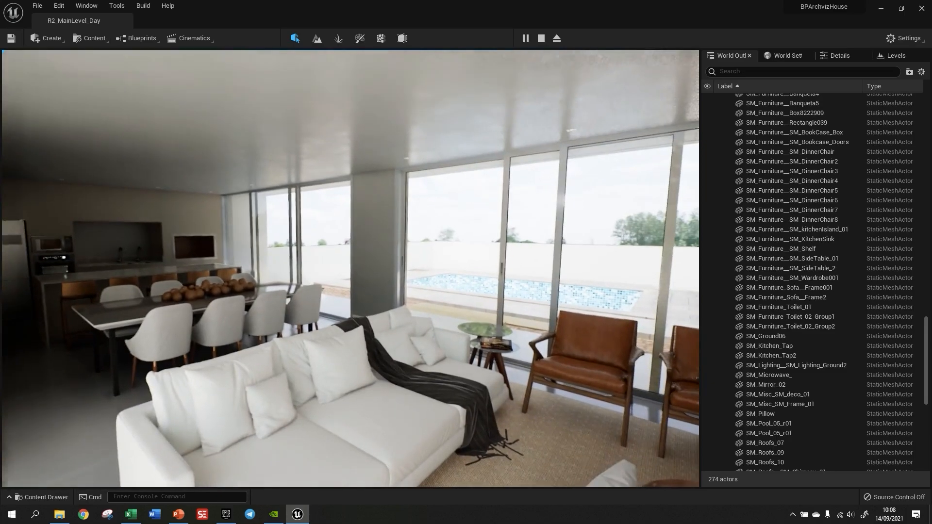
{"action": "key", "text": "Escape"}
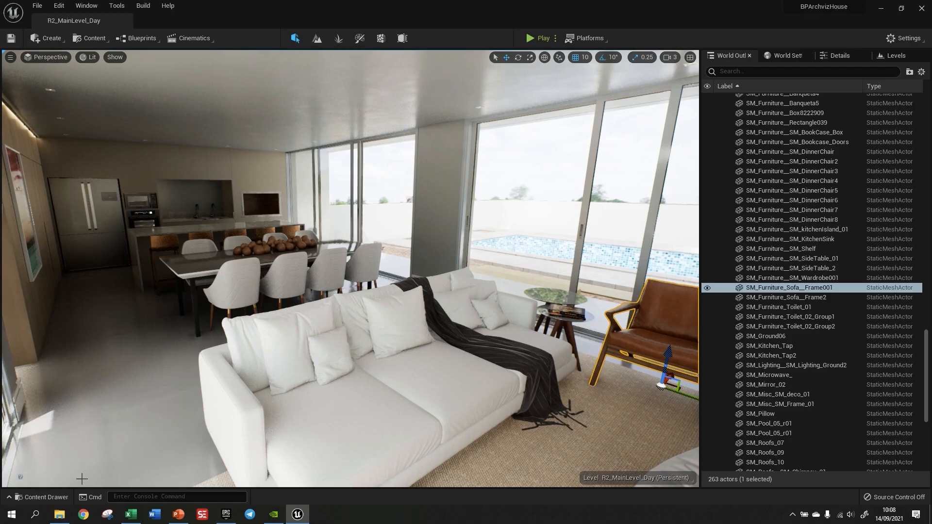
Browse the project content to the BLUEPRINTS folder inside THIRD_PART.
{"action": "left_click", "coordinate": [29, 497]}
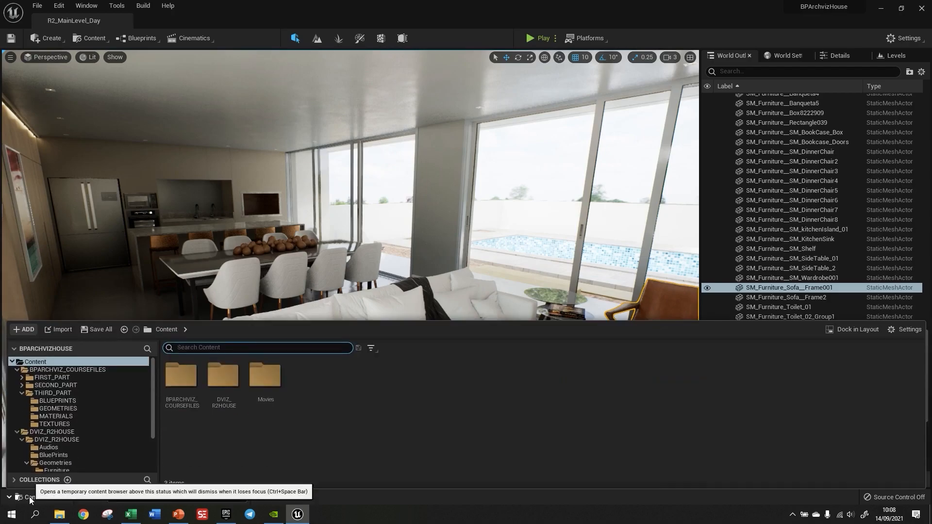
{"action": "left_click", "coordinate": [335, 449]}
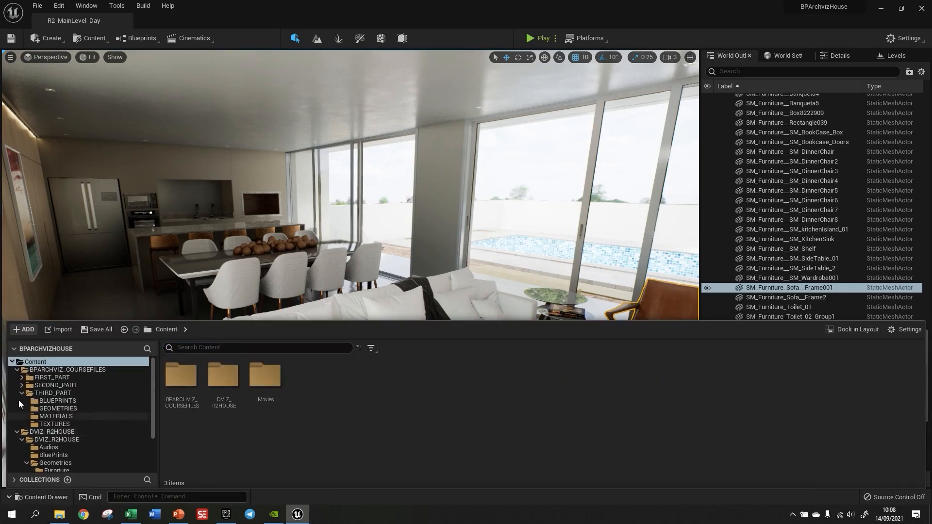
{"action": "left_click", "coordinate": [36, 391]}
{"action": "left_click", "coordinate": [45, 401]}
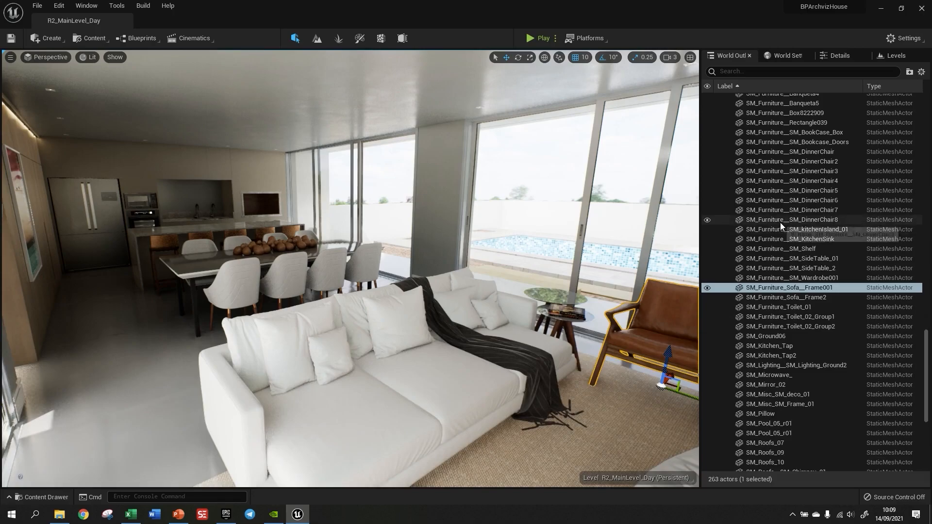
Set the level's GameMode Override to BP_ArchvizGameMode in the World Settings.
{"action": "left_click", "coordinate": [780, 55]}
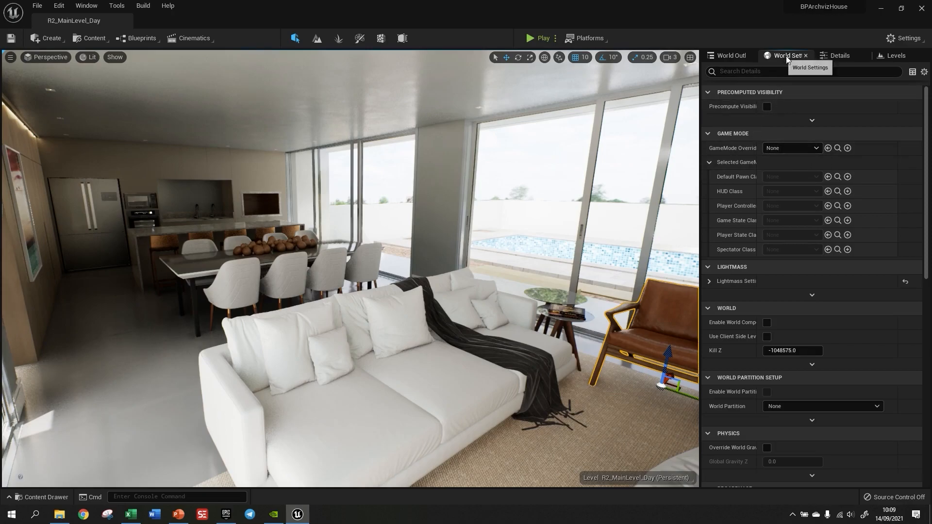
{"action": "left_click", "coordinate": [797, 148]}
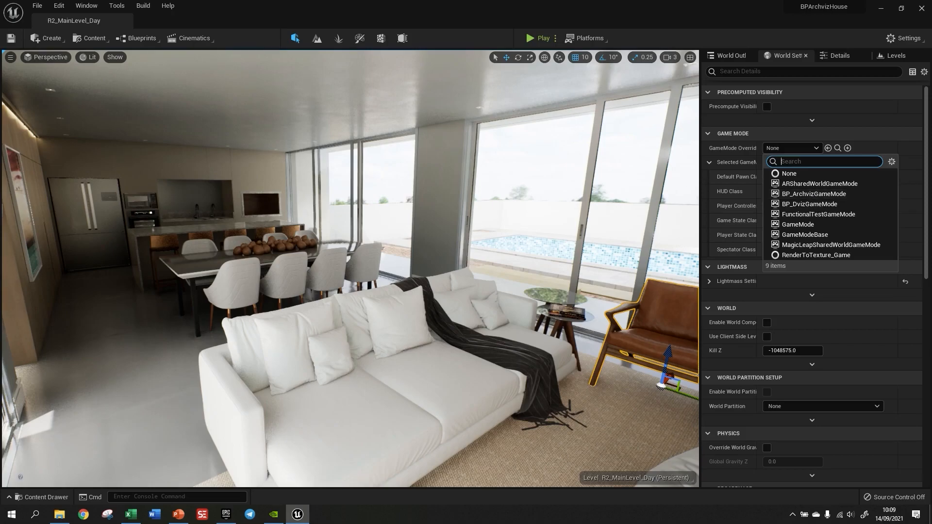
{"action": "left_click", "coordinate": [53, 494]}
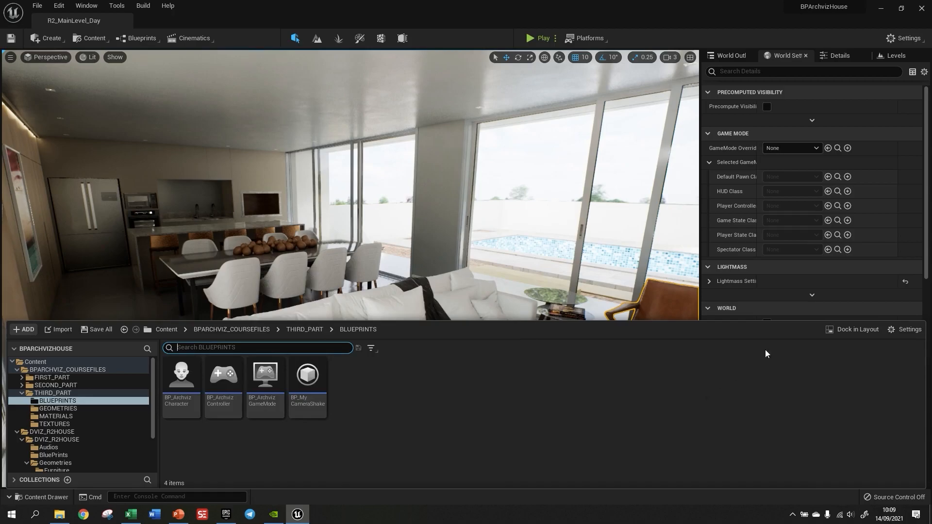
{"action": "left_click", "coordinate": [806, 149]}
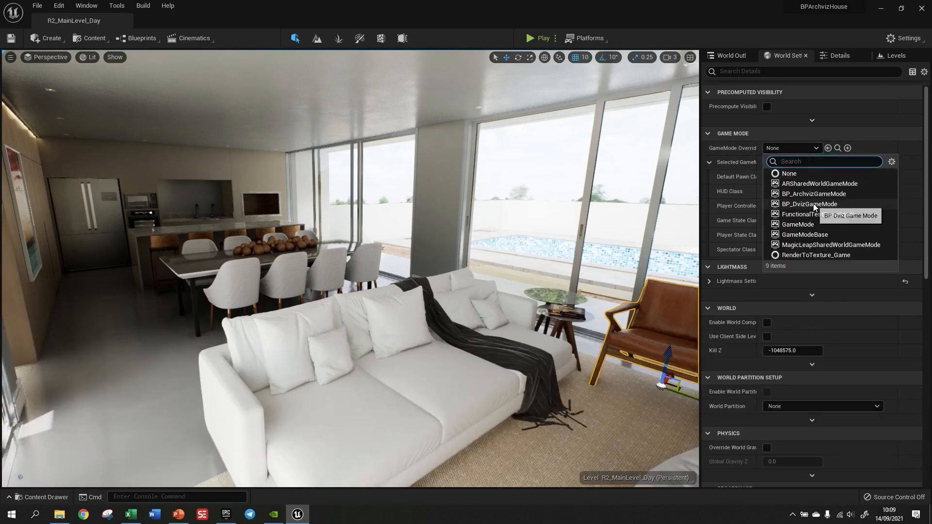
{"action": "left_click", "coordinate": [815, 195]}
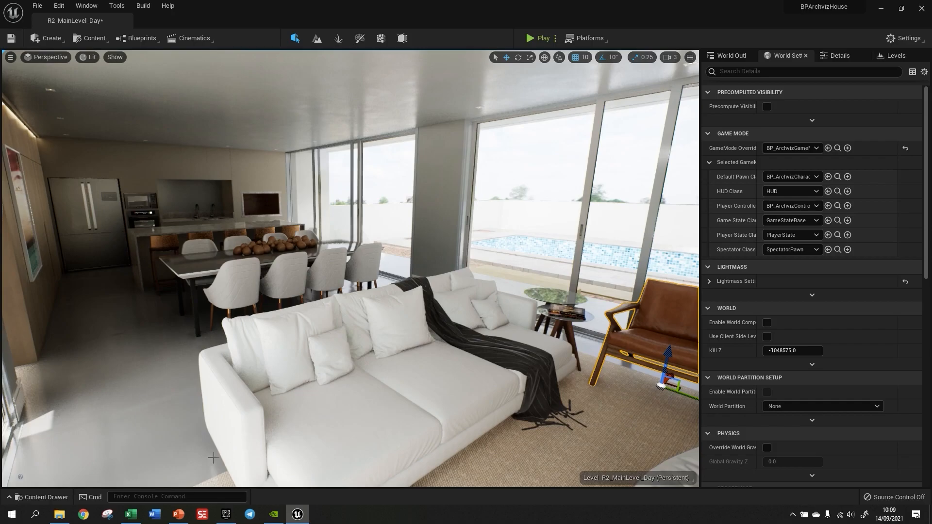
Review the BP_ArchvizGameMode asset in the THIRD_PART BLUEPRINTS folder.
{"action": "left_click", "coordinate": [42, 497]}
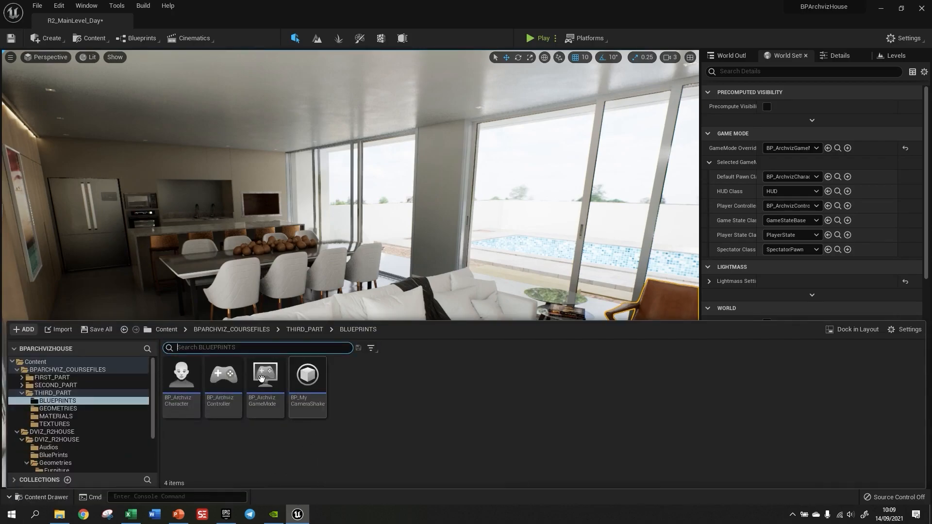
{"action": "mouse_move", "coordinate": [265, 379]}
{"action": "left_click", "coordinate": [12, 498]}
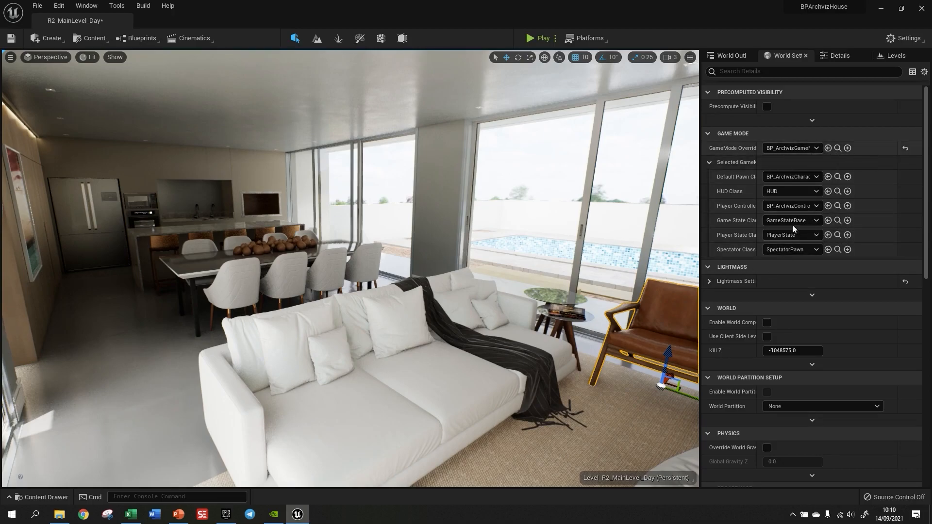
Play the level with the Archviz game mode to check the character view, and end the play session.
{"action": "left_click", "coordinate": [534, 39]}
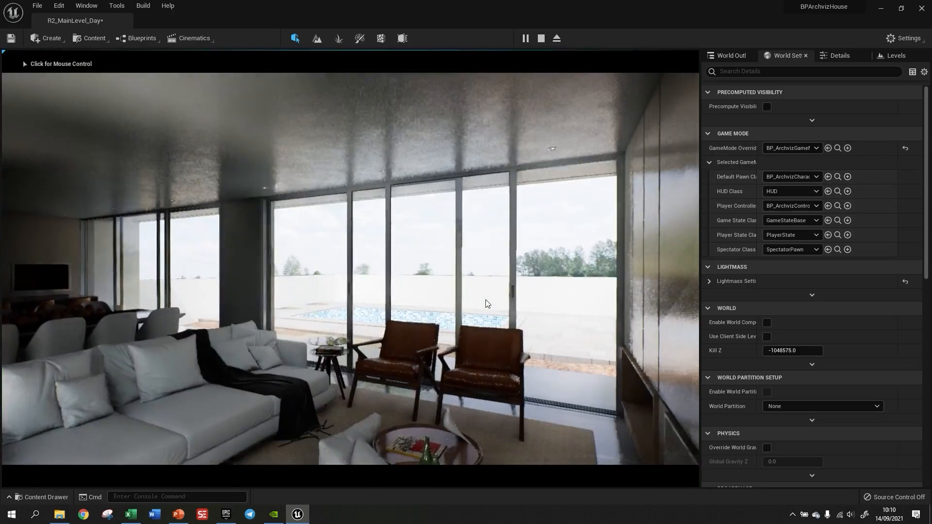
{"action": "left_click", "coordinate": [342, 344]}
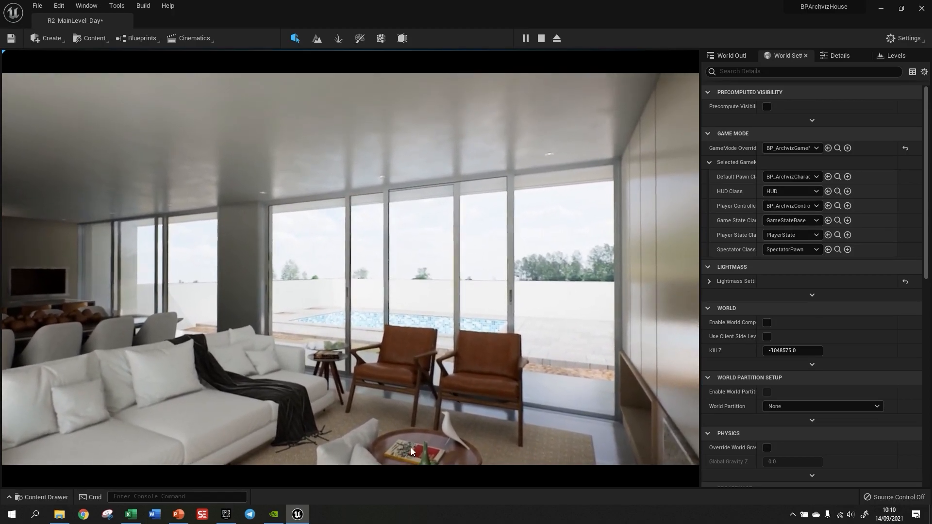
{"action": "key", "text": "Escape"}
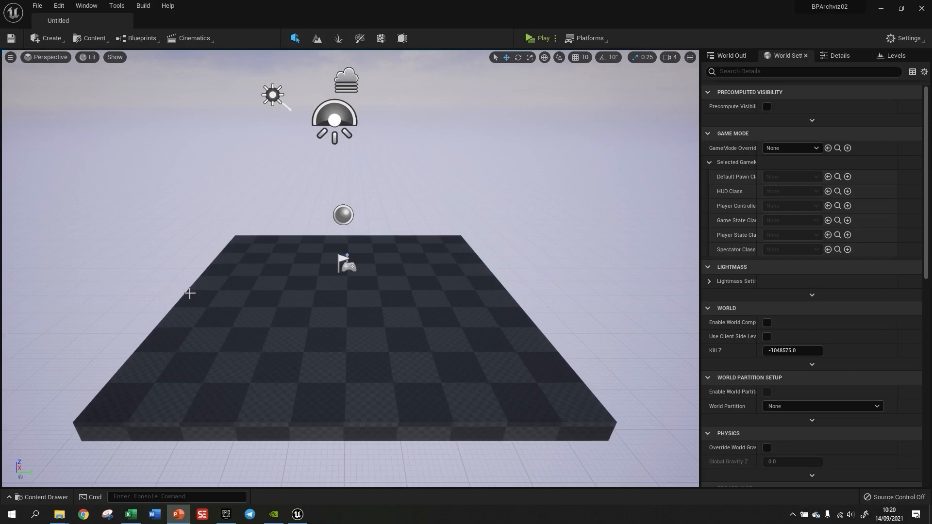
In the BPArchviz02 project, open the Engine Input page of the Project Settings.
{"action": "left_click", "coordinate": [58, 6]}
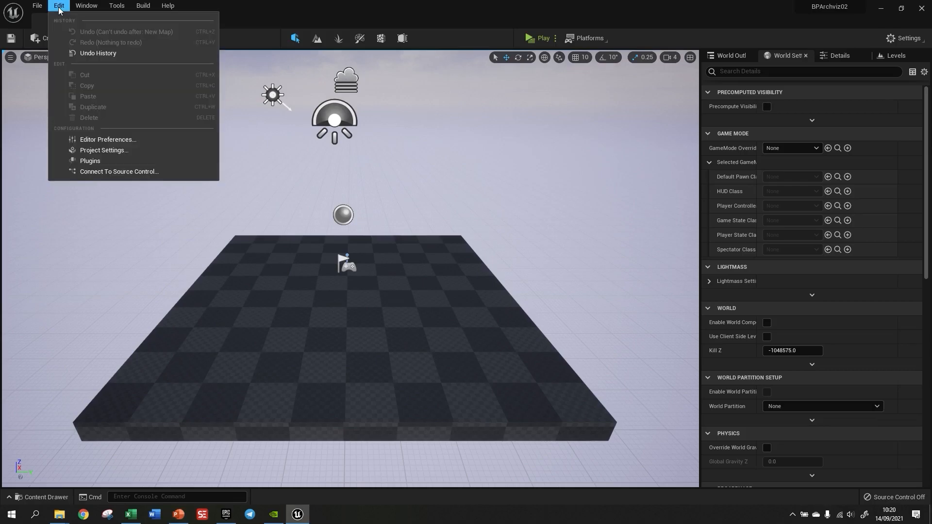
{"action": "left_click", "coordinate": [97, 152]}
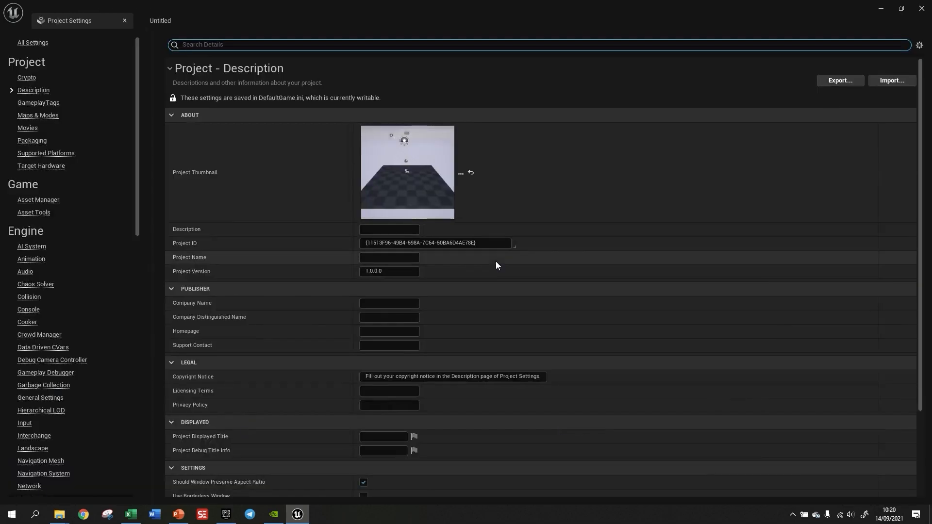
{"action": "scroll", "coordinate": [52, 288], "scroll_direction": "down", "scroll_amount": 3}
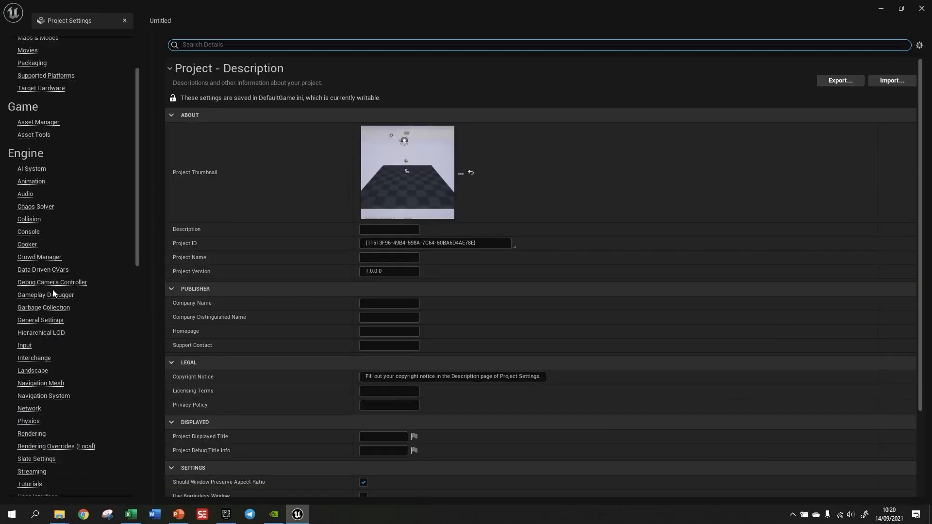
{"action": "left_click", "coordinate": [30, 347]}
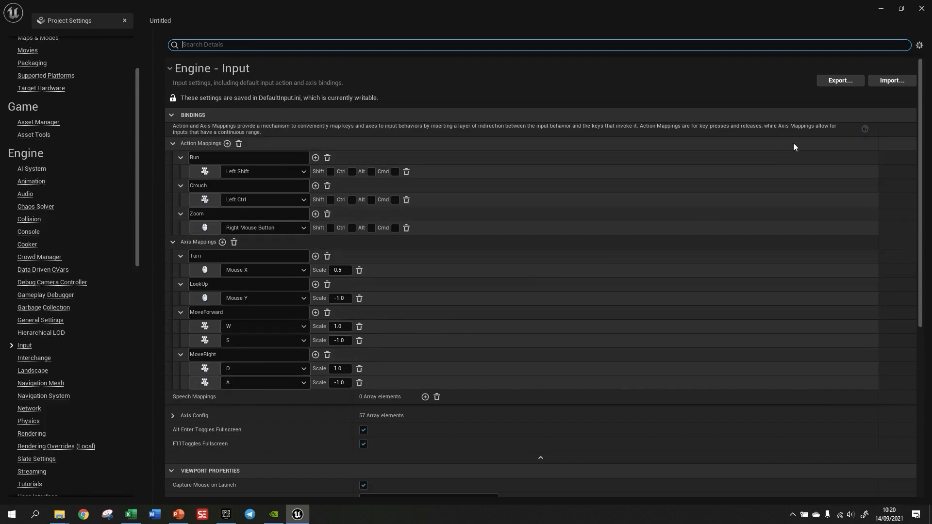
{"action": "left_click", "coordinate": [835, 81]}
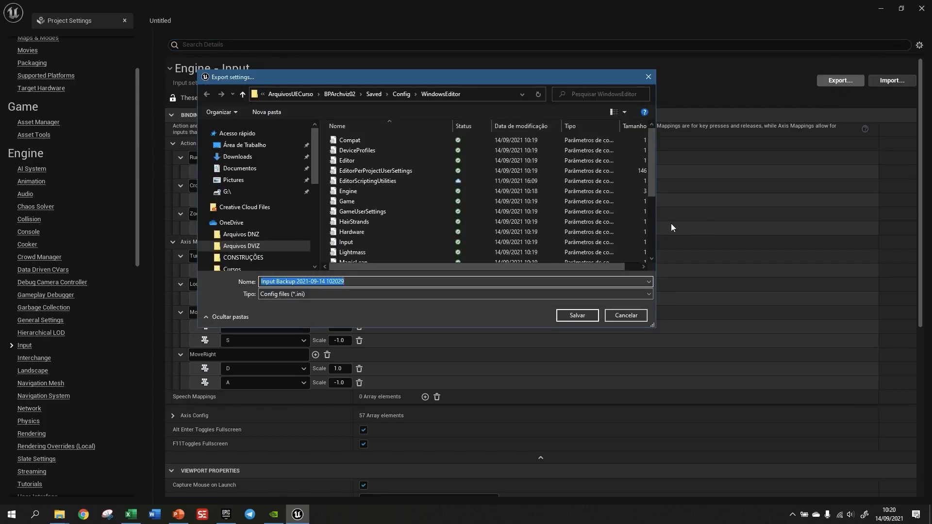
{"action": "scroll", "coordinate": [315, 169], "scroll_direction": "down", "scroll_amount": 2}
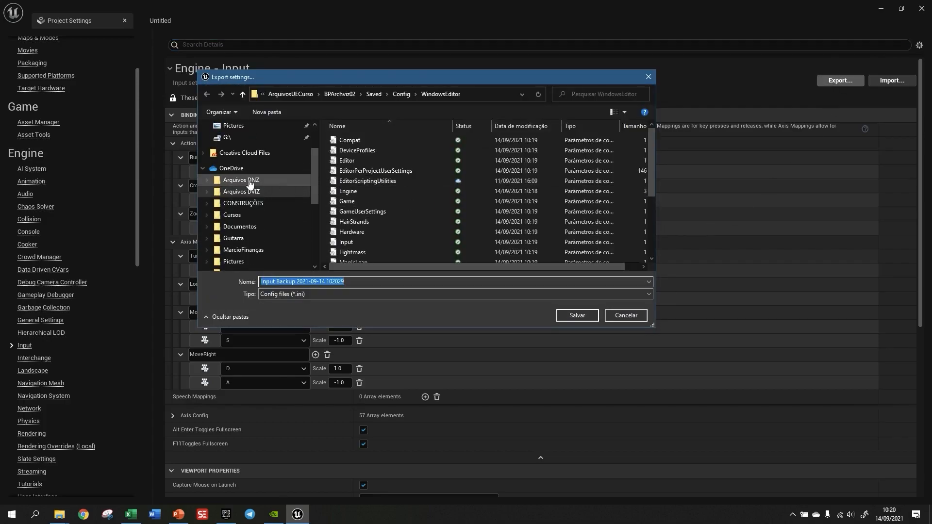
{"action": "left_click", "coordinate": [242, 192]}
{"action": "left_click", "coordinate": [369, 153]}
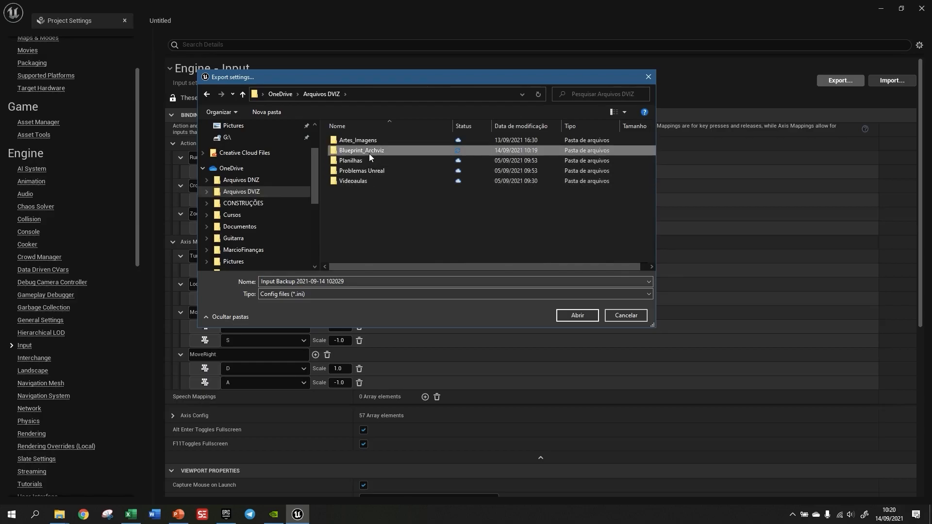
{"action": "double_click", "coordinate": [369, 153]}
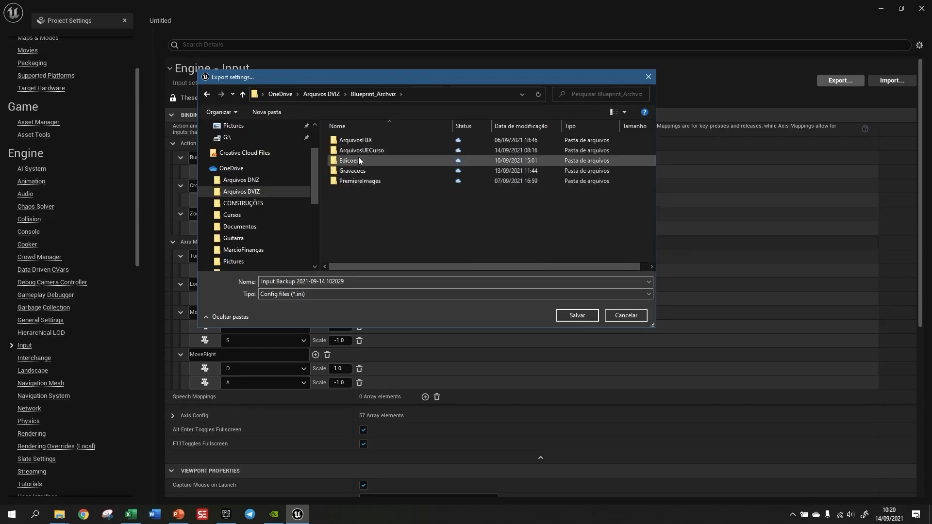
{"action": "double_click", "coordinate": [359, 152]}
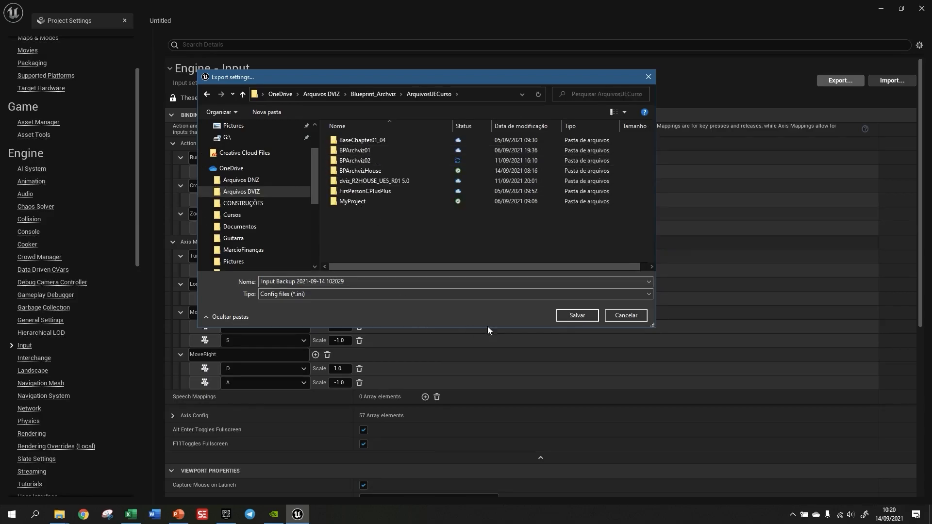
{"action": "left_click", "coordinate": [577, 314]}
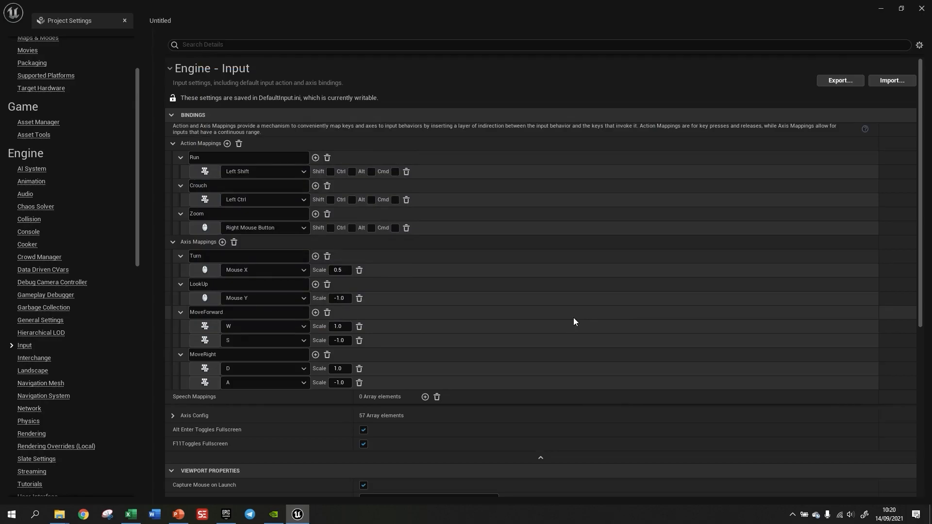
{"action": "left_click", "coordinate": [124, 20]}
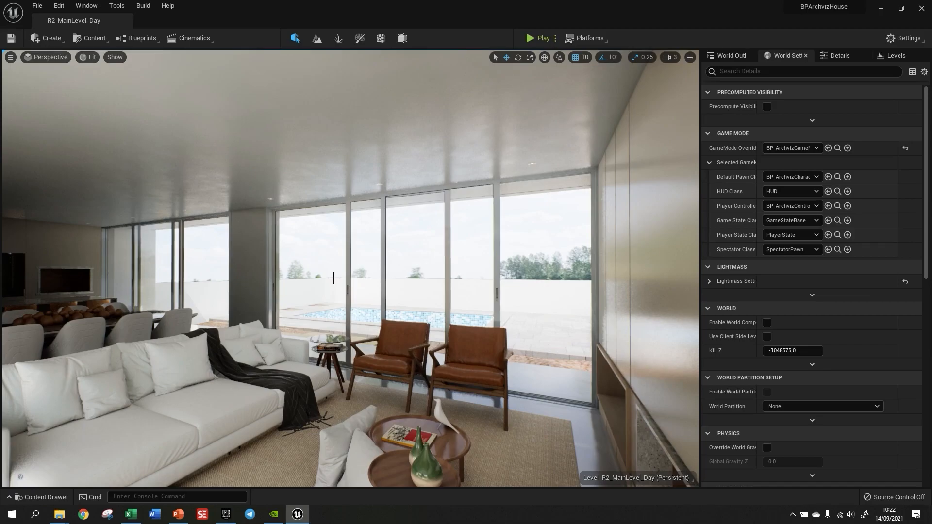
{"action": "right_click_drag", "start_coordinate": [334, 278], "coordinate": [285, 278]}
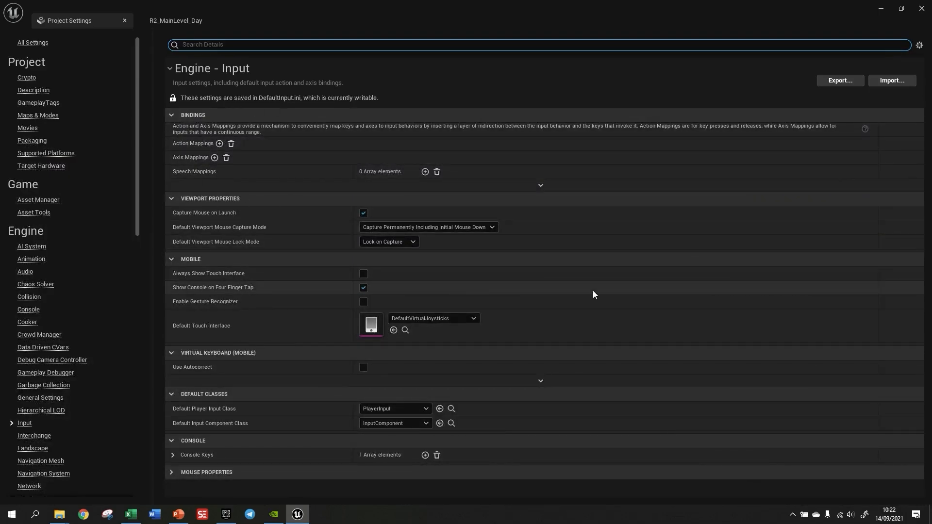
{"action": "left_click", "coordinate": [885, 81]}
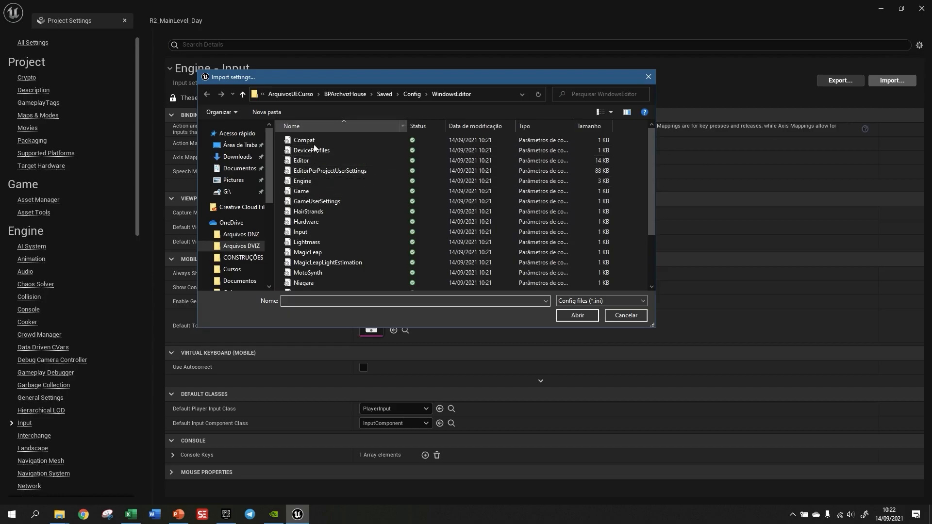
{"action": "left_click", "coordinate": [243, 246]}
{"action": "double_click", "coordinate": [316, 151]}
{"action": "double_click", "coordinate": [314, 150]}
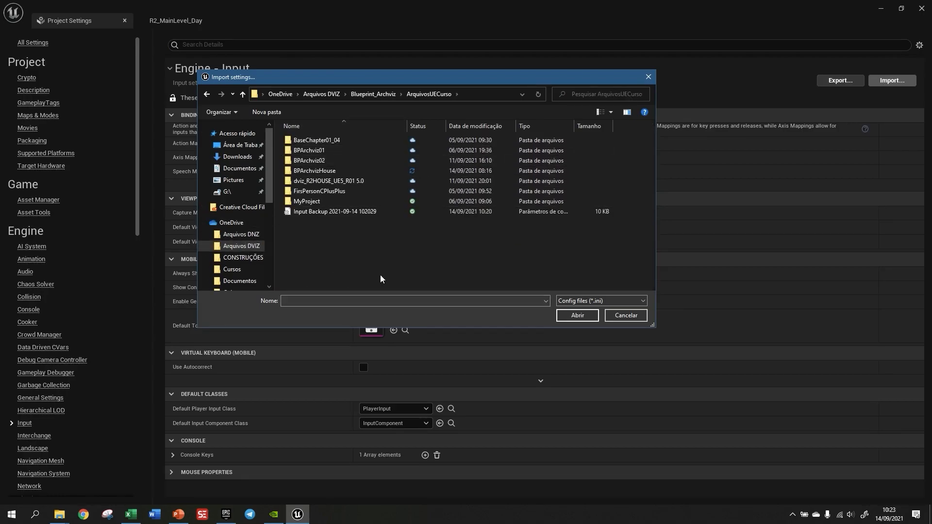
{"action": "left_click", "coordinate": [342, 213]}
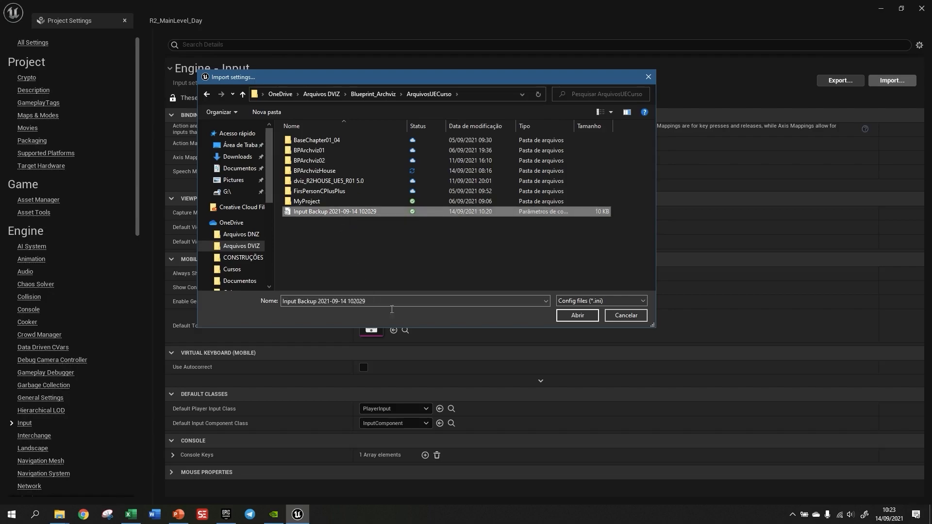
{"action": "left_click", "coordinate": [574, 318]}
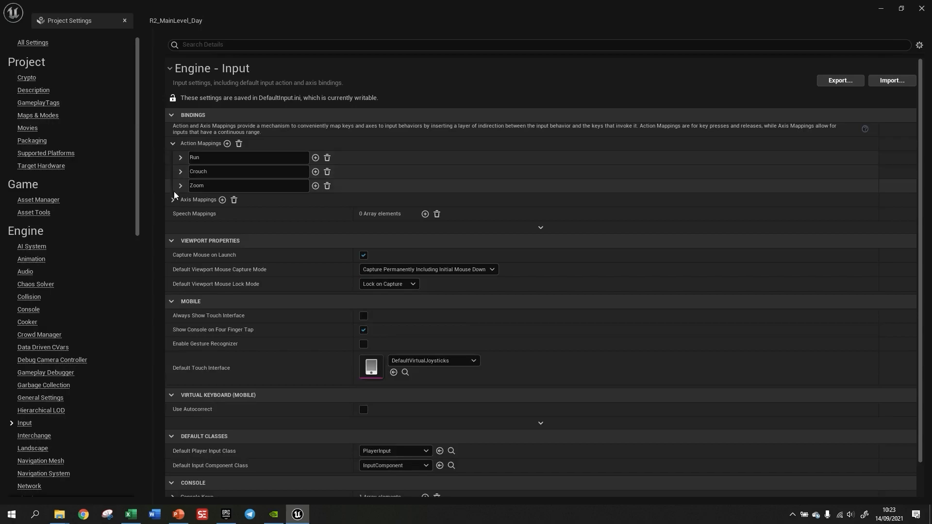
Expand the imported action and axis mappings to check their assigned keys and scales, and close the Project Settings.
{"action": "left_click", "coordinate": [173, 199]}
{"action": "left_click", "coordinate": [180, 158]}
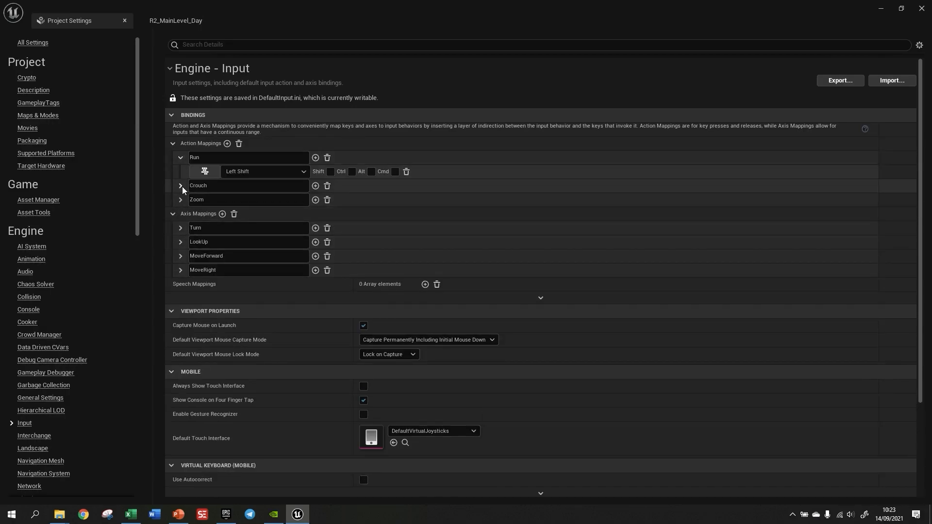
{"action": "left_click", "coordinate": [180, 186]}
{"action": "left_click", "coordinate": [180, 214]}
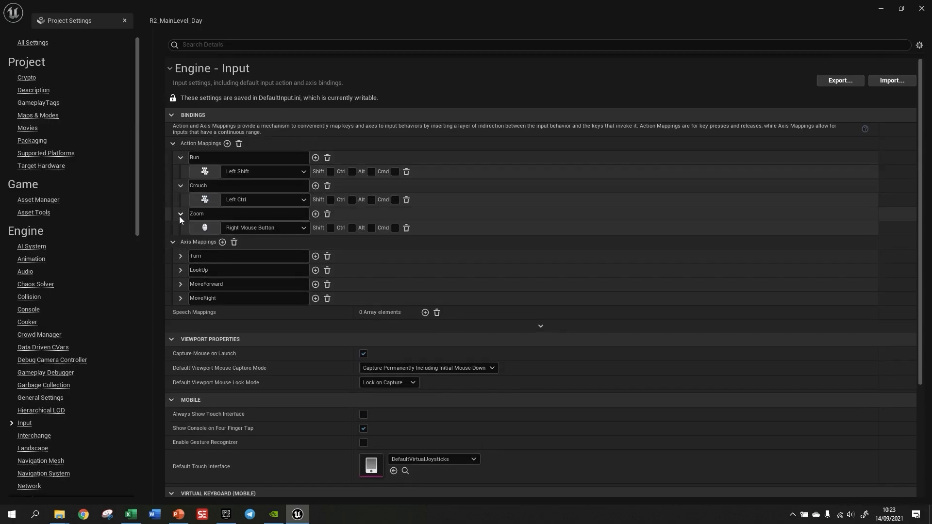
{"action": "left_click", "coordinate": [180, 256]}
{"action": "left_click", "coordinate": [180, 285]}
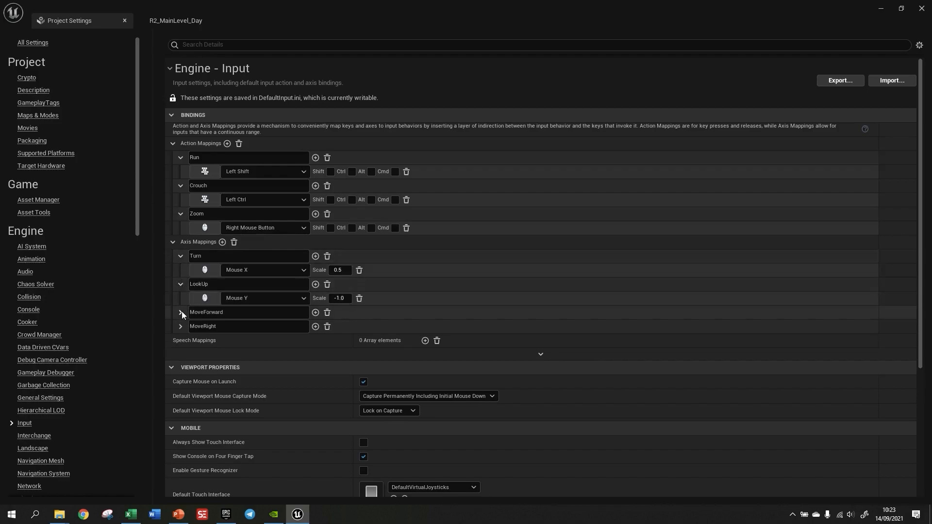
{"action": "left_click", "coordinate": [181, 312]}
{"action": "left_click", "coordinate": [180, 355]}
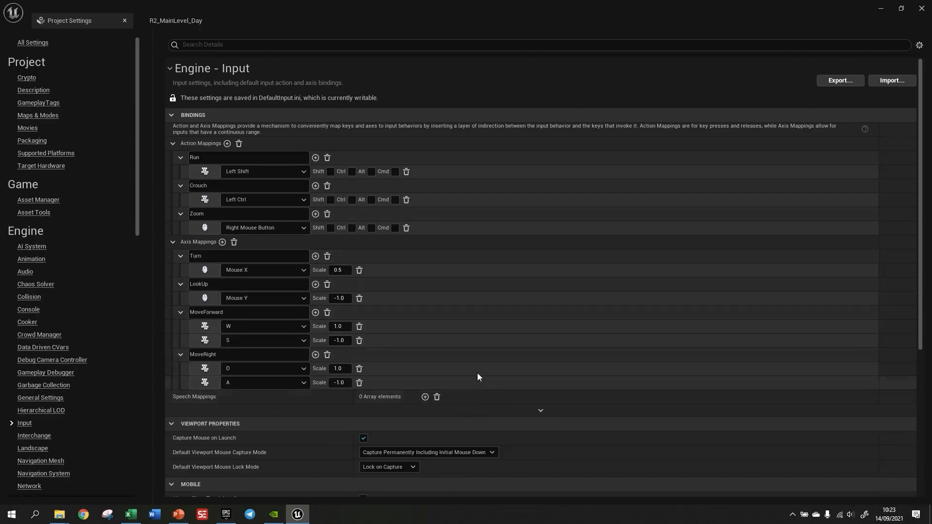
{"action": "left_click", "coordinate": [124, 21]}
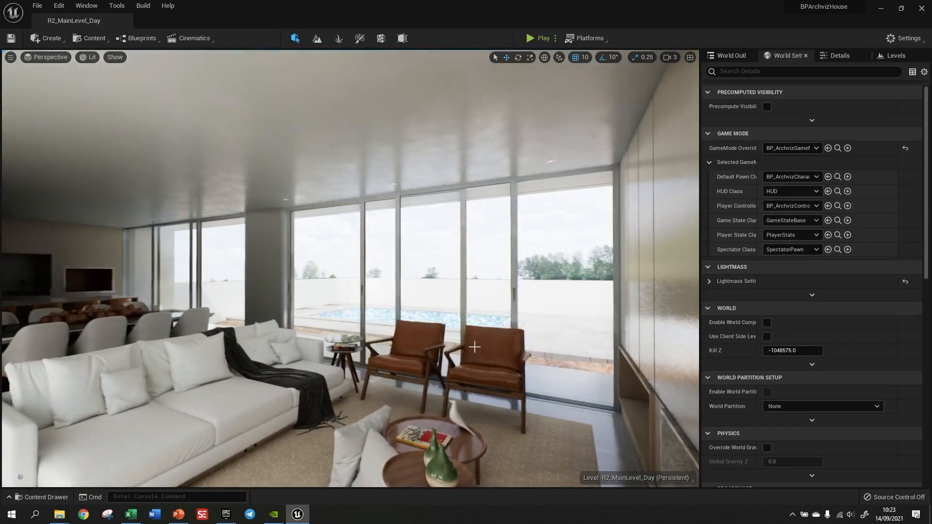
Play the level to test the character's walking, looking and zooming through the dining area and kitchen, and end the play session.
{"action": "left_click", "coordinate": [538, 43]}
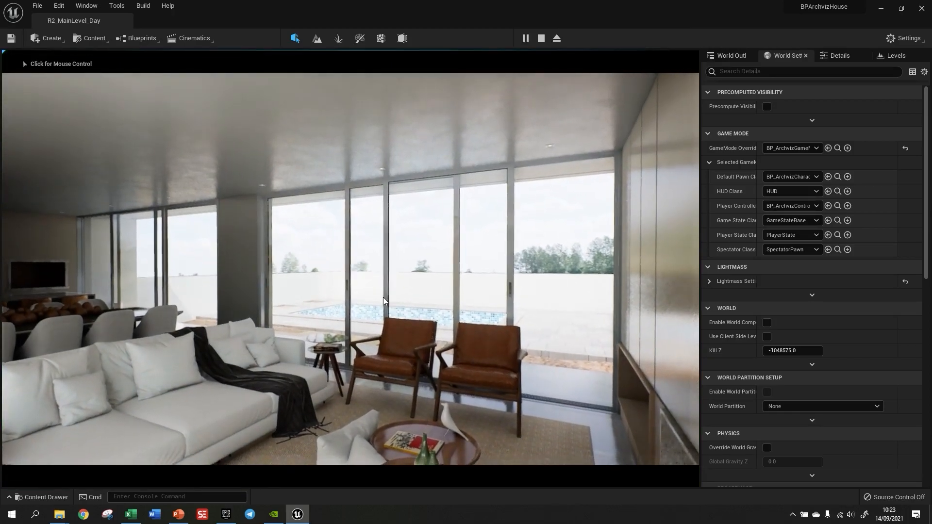
{"action": "left_click", "coordinate": [383, 297]}
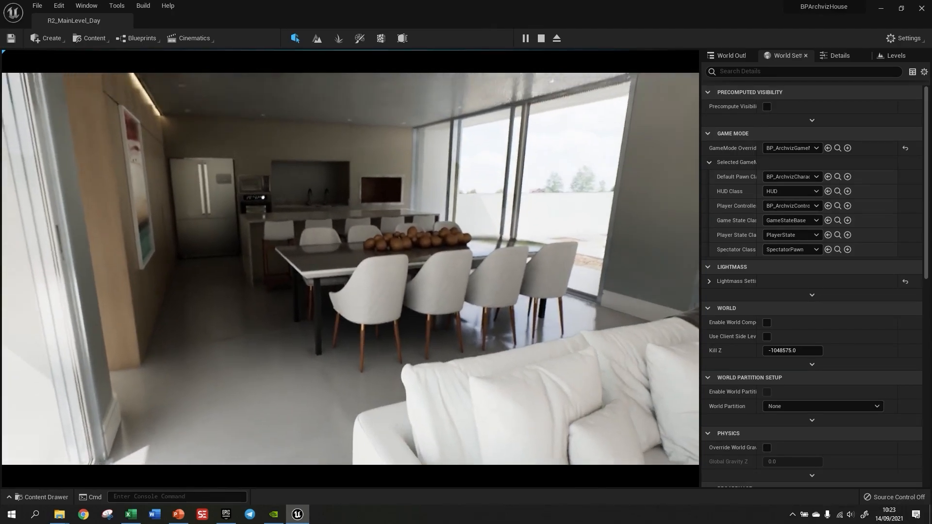
{"action": "scroll", "coordinate": [350, 269], "scroll_direction": "up", "scroll_amount": 3}
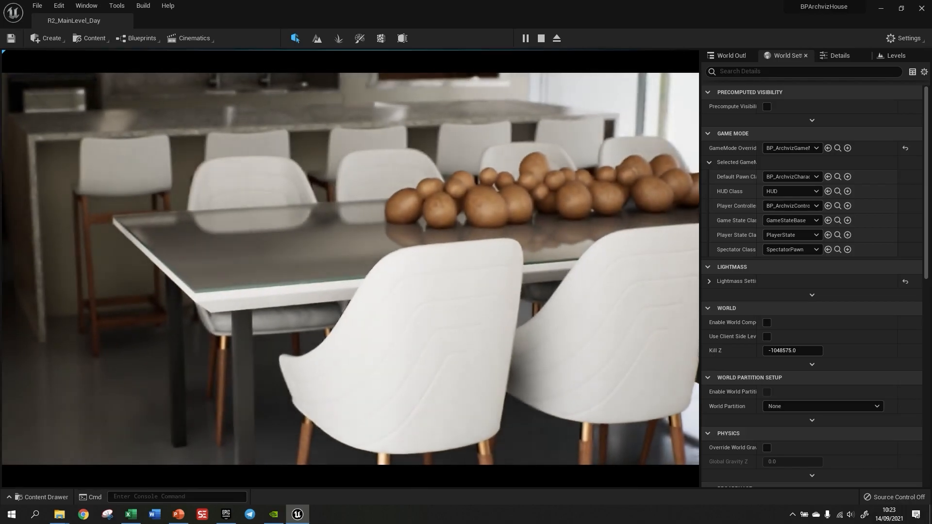
{"action": "scroll", "coordinate": [350, 269], "scroll_direction": "down", "scroll_amount": 3}
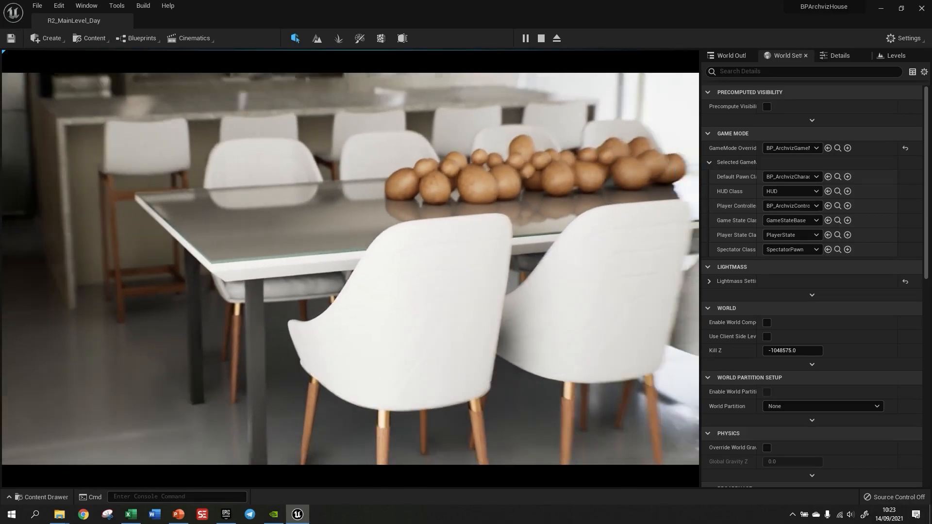
{"action": "key", "text": "w"}
{"action": "key", "text": "d"}
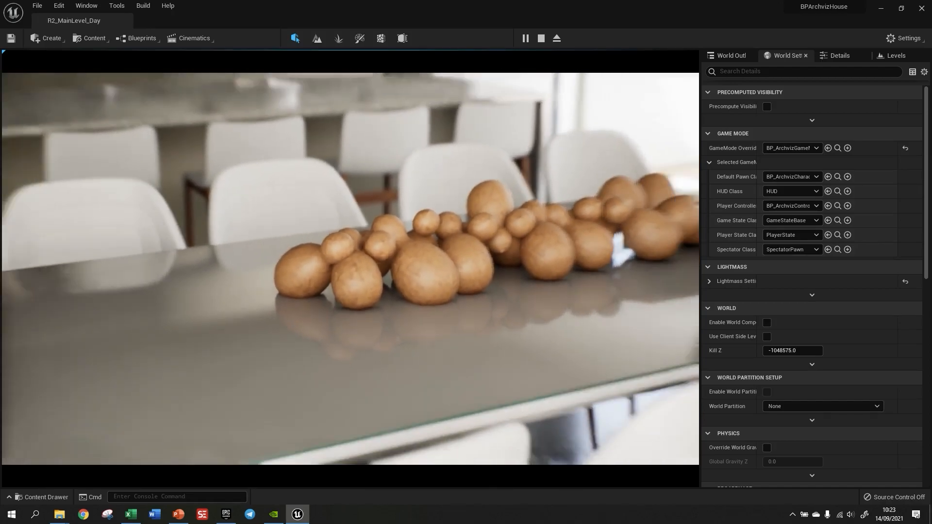
{"action": "key", "text": "s"}
{"action": "key", "text": "w"}
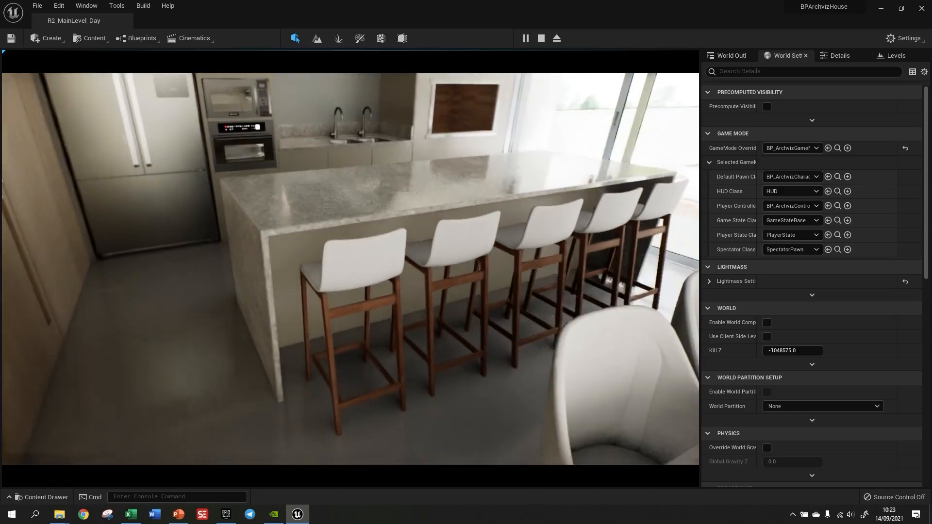
{"action": "key", "text": "w"}
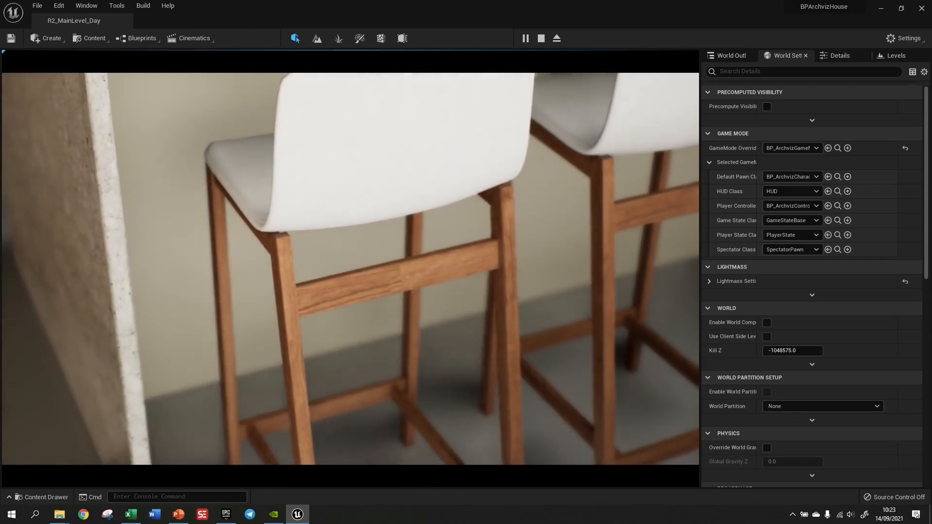
{"action": "key", "text": "s"}
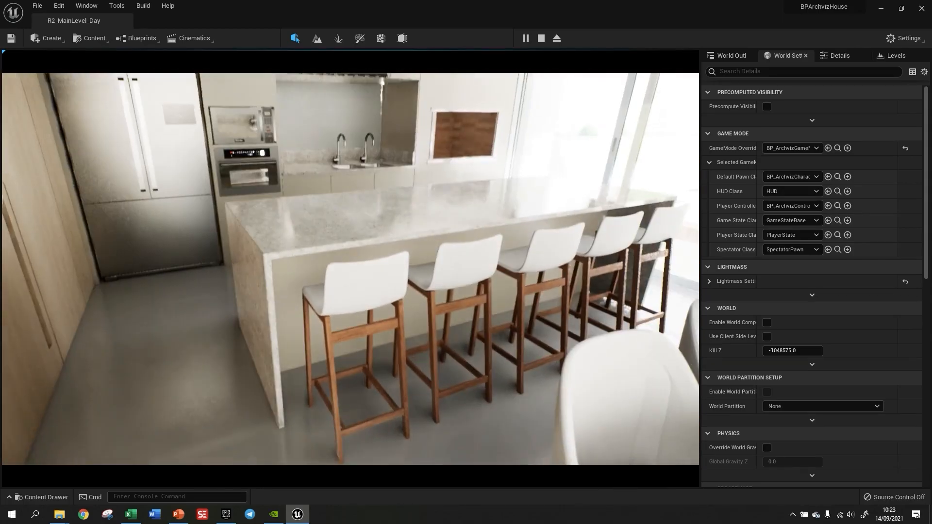
{"action": "key", "text": "w"}
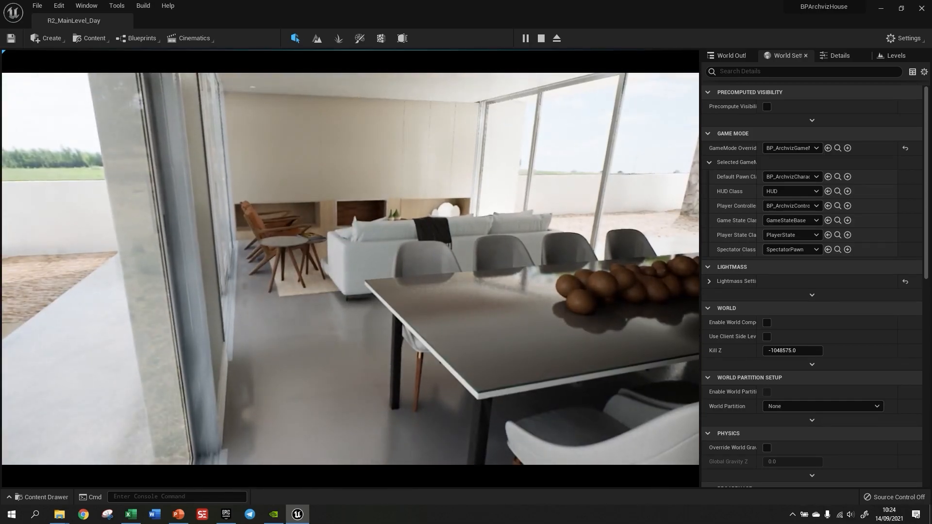
{"action": "key", "text": "Escape"}
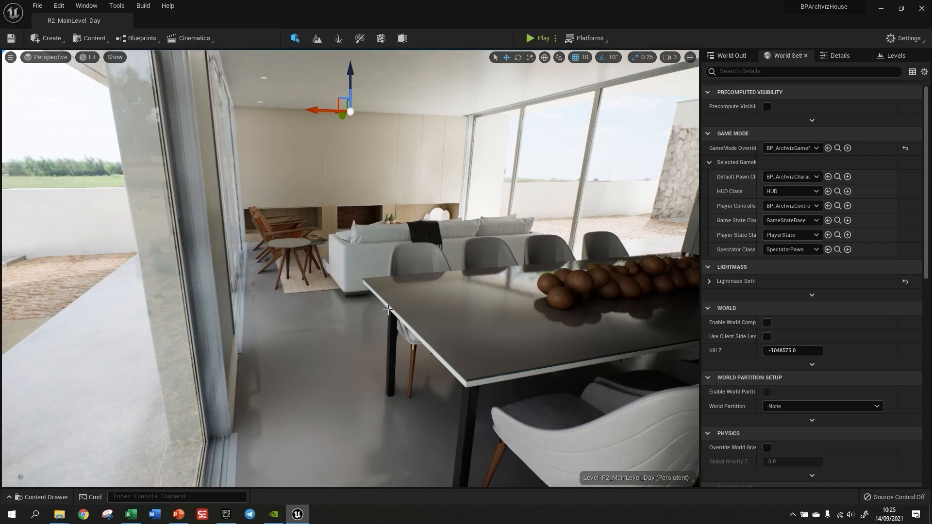
Open the BLUEPRINTS folder inside BPARCHVIZ_COURSEFILES > THIRD_PART.
{"action": "left_click", "coordinate": [387, 261]}
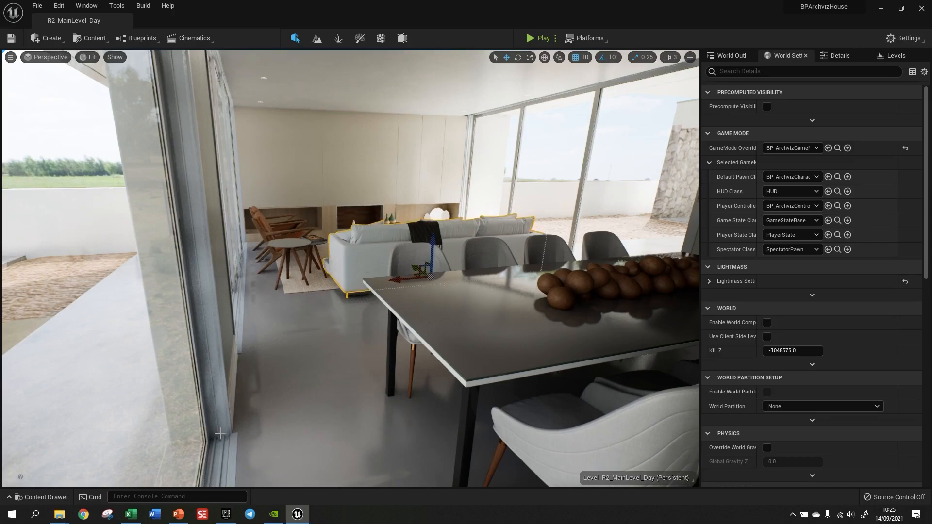
{"action": "left_click", "coordinate": [37, 497]}
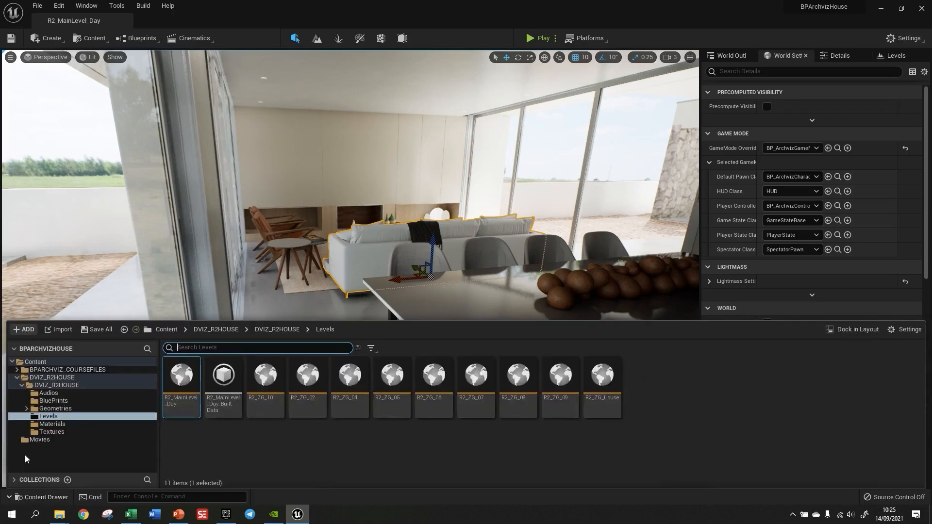
{"action": "left_click", "coordinate": [17, 378]}
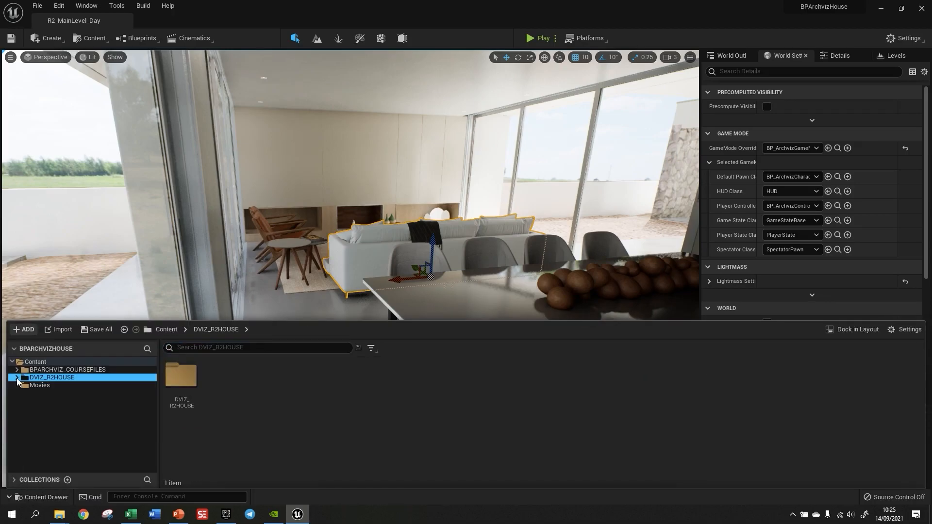
{"action": "left_click", "coordinate": [17, 370]}
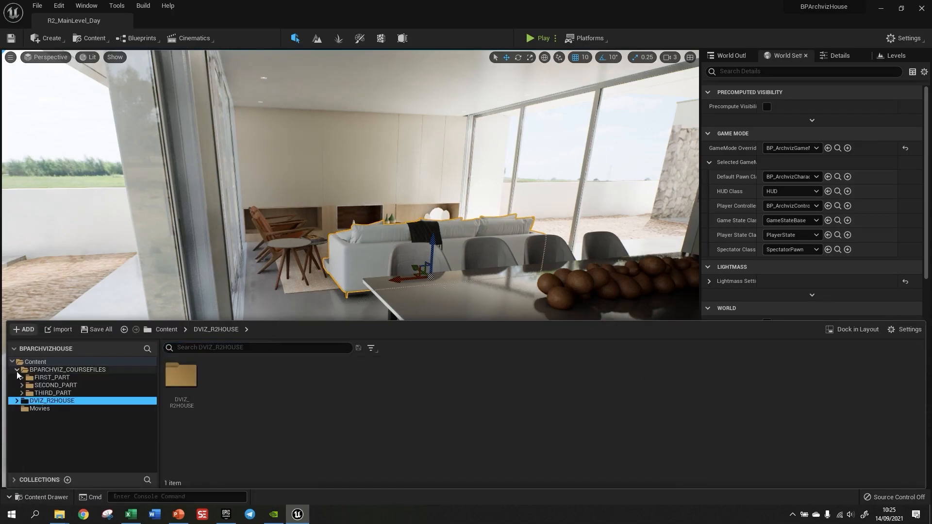
{"action": "left_click", "coordinate": [52, 393]}
{"action": "double_click", "coordinate": [181, 377]}
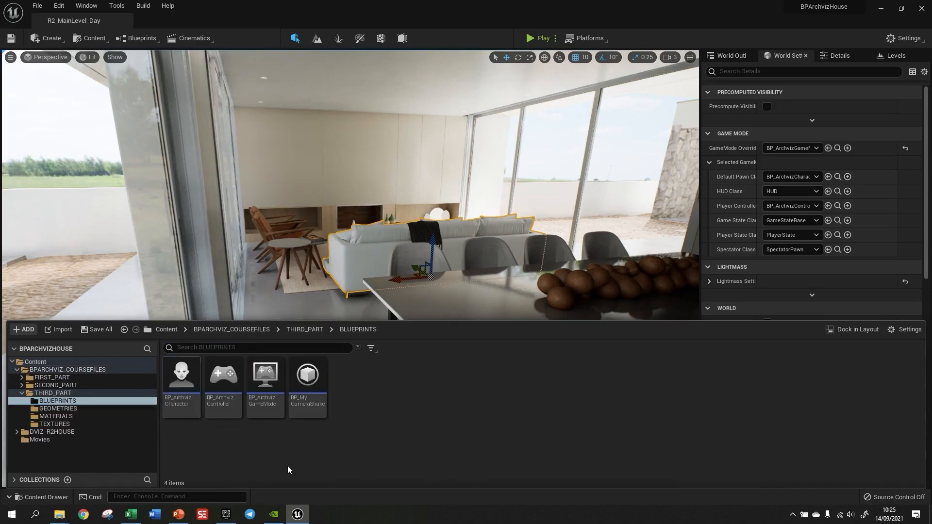
Create an Actor blueprint class named BP_Lamp in the BLUEPRINTS folder.
{"action": "right_click", "coordinate": [376, 392]}
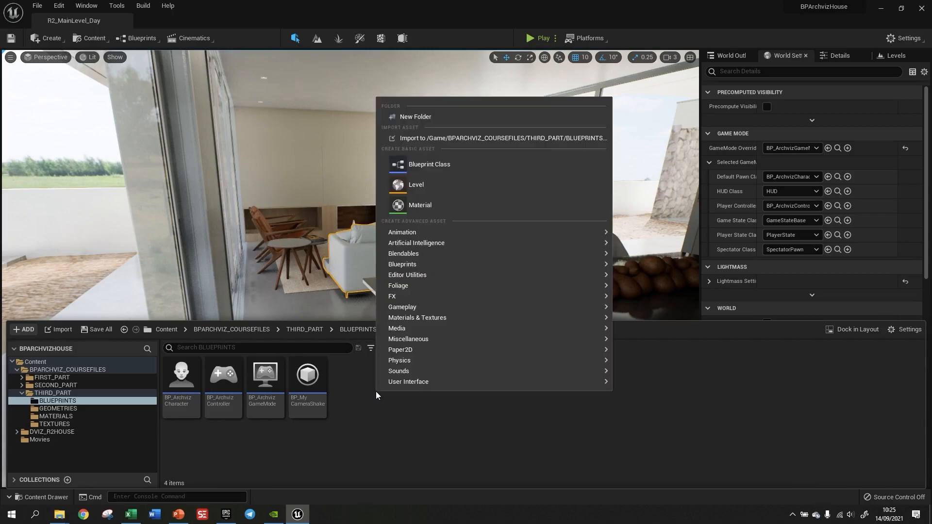
{"action": "left_click", "coordinate": [427, 167]}
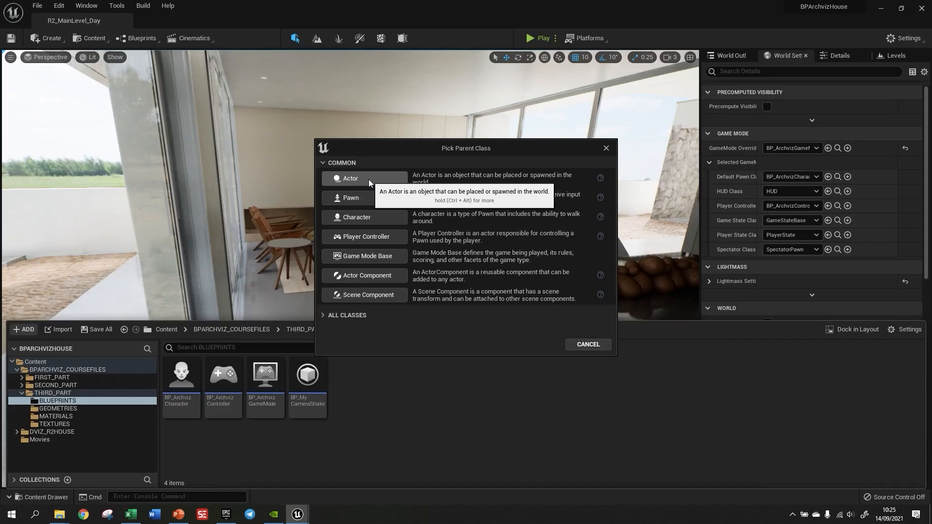
{"action": "left_click", "coordinate": [368, 179]}
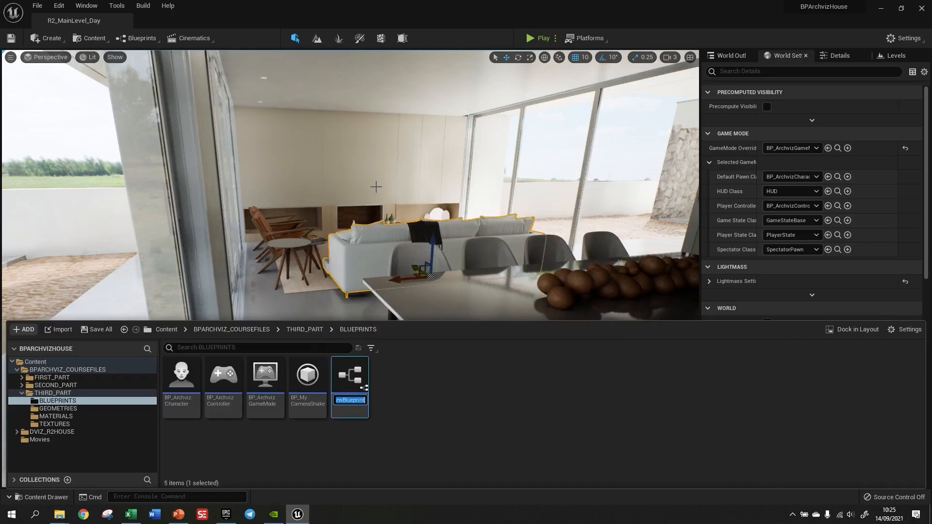
{"action": "type", "text": "BP_Lamp"}
{"action": "key", "text": "Return"}
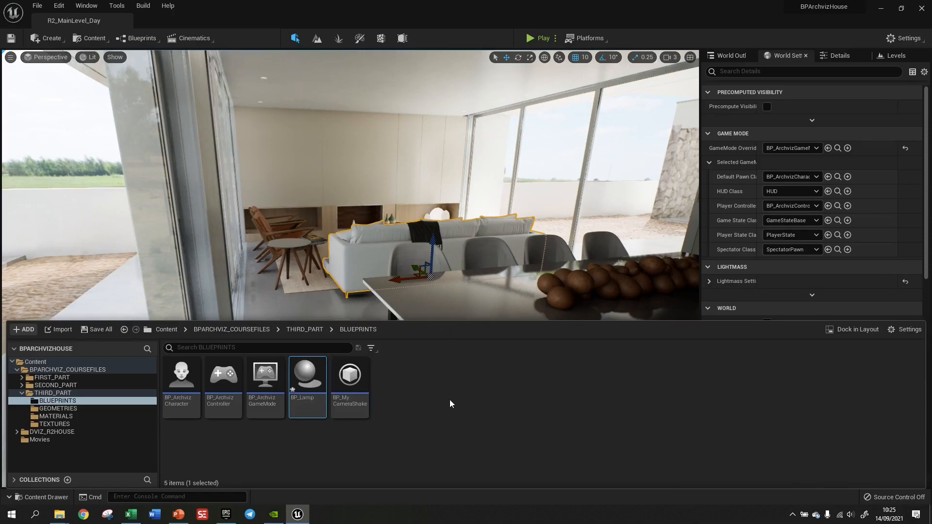
Open BP_Lamp for editing and add a Static Mesh component named Lampshade.
{"action": "double_click", "coordinate": [314, 395]}
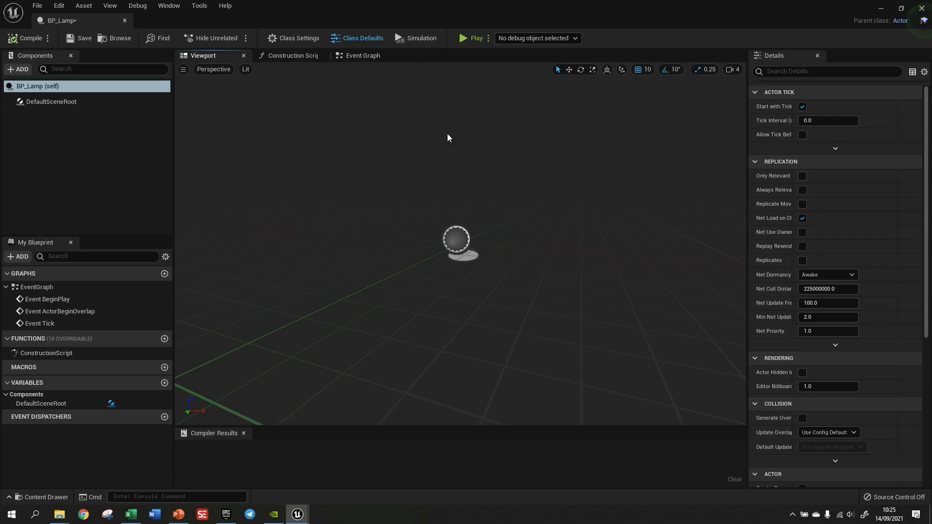
{"action": "left_click_drag", "start_coordinate": [498, 261], "coordinate": [498, 283]}
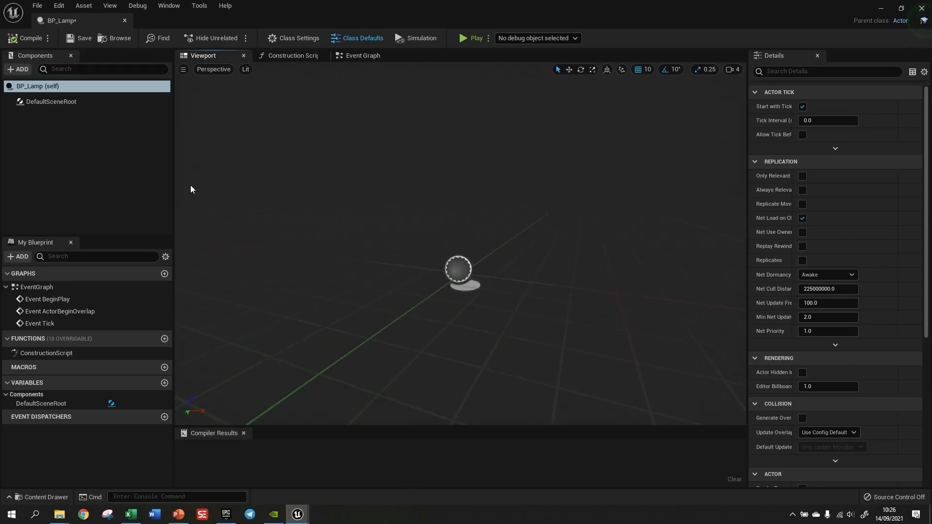
{"action": "left_click", "coordinate": [21, 70]}
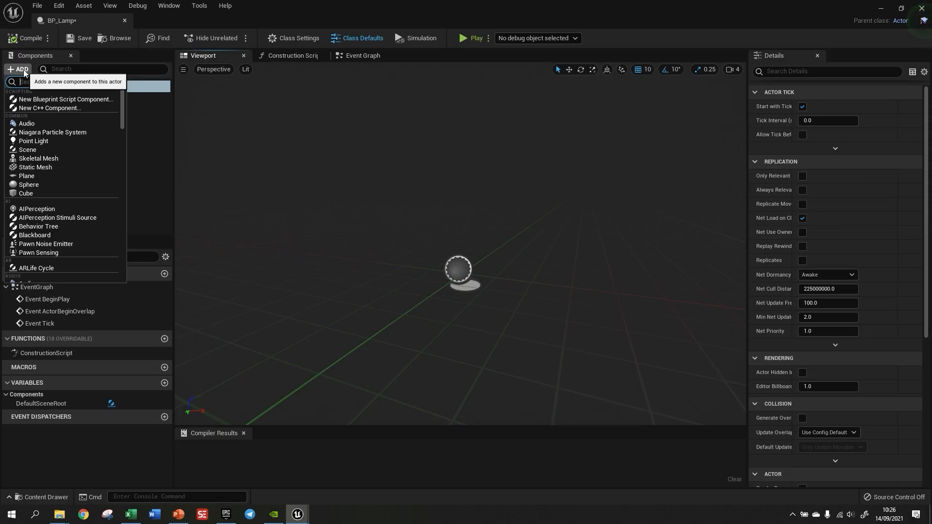
{"action": "type", "text": "sta"}
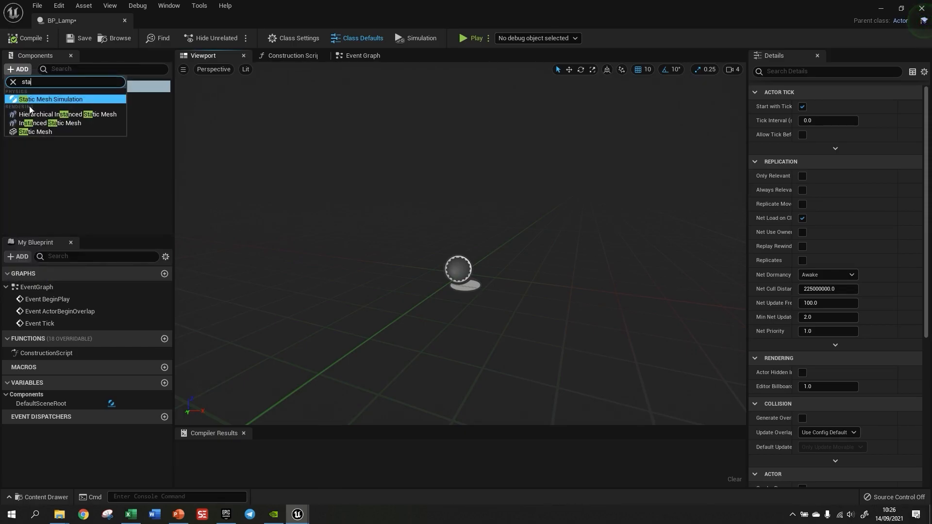
{"action": "left_click", "coordinate": [35, 132]}
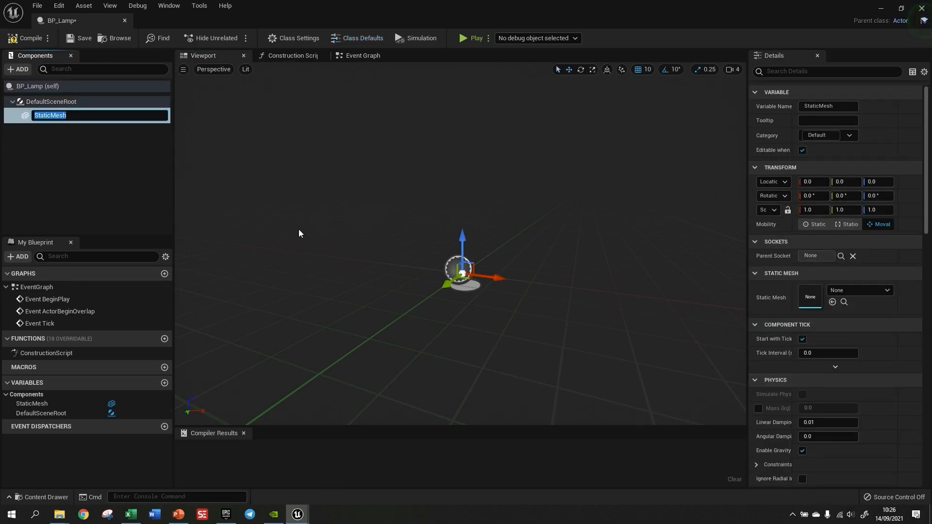
{"action": "type", "text": "Lampshade"}
{"action": "key", "text": "Return"}
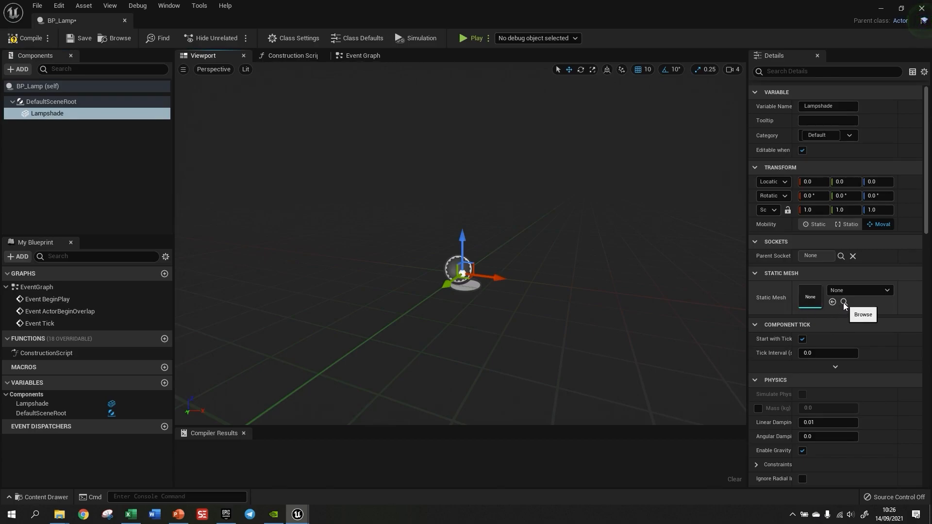
Assign the SM_Lamp_01 mesh from the THIRD_PART > GEOMETRIES folder to the Lampshade component.
{"action": "left_click", "coordinate": [16, 499]}
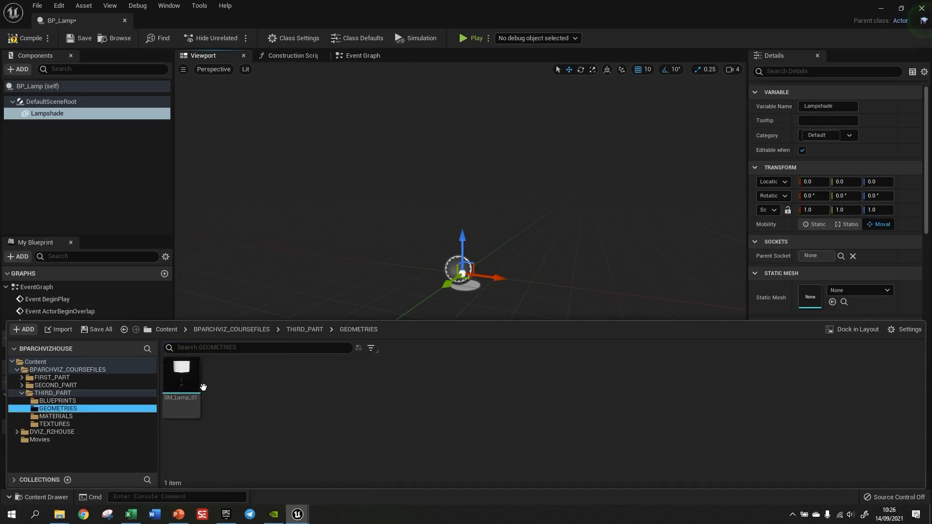
{"action": "left_click_drag", "start_coordinate": [182, 376], "coordinate": [806, 298]}
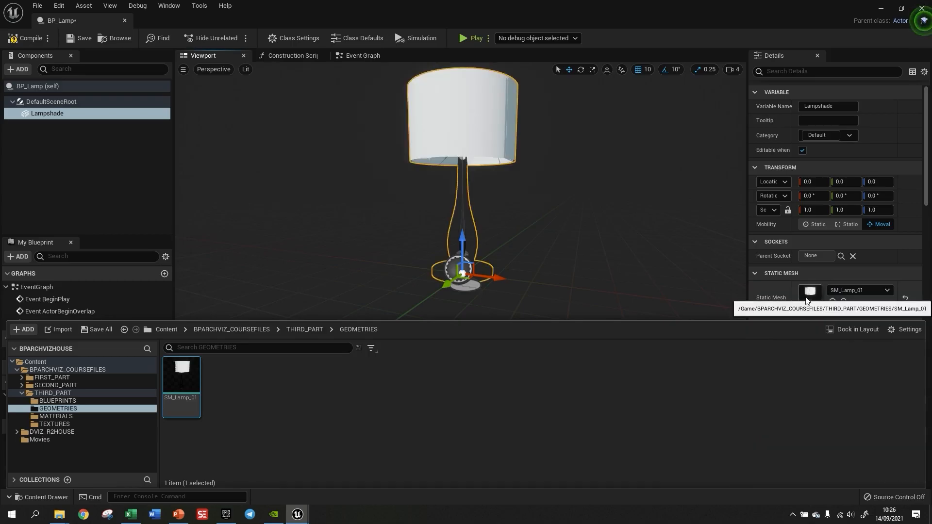
{"action": "left_click", "coordinate": [556, 252]}
Examine the lamp mesh from several angles, including the bulb inside the shade and the assigned materials.
{"action": "left_click_drag", "start_coordinate": [503, 302], "coordinate": [506, 355], "text": "alt"}
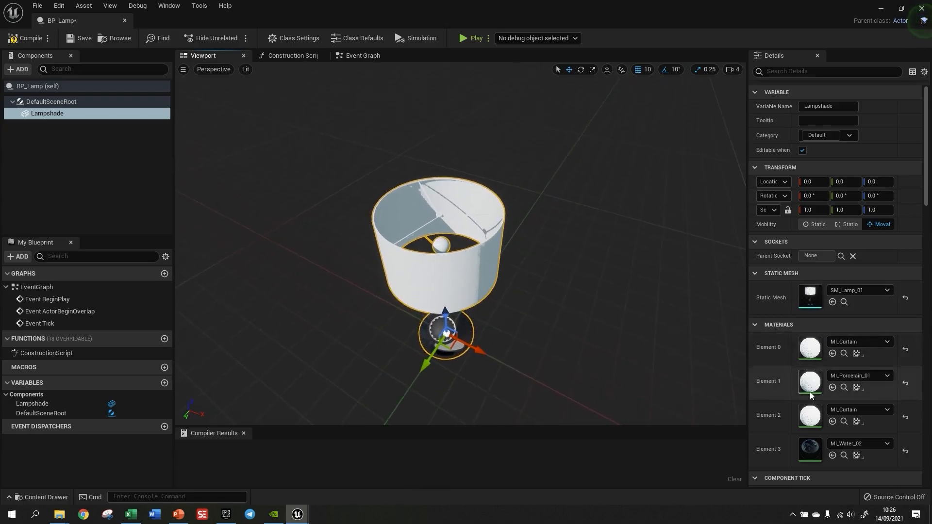
{"action": "left_click_drag", "start_coordinate": [727, 371], "coordinate": [767, 357], "text": "alt"}
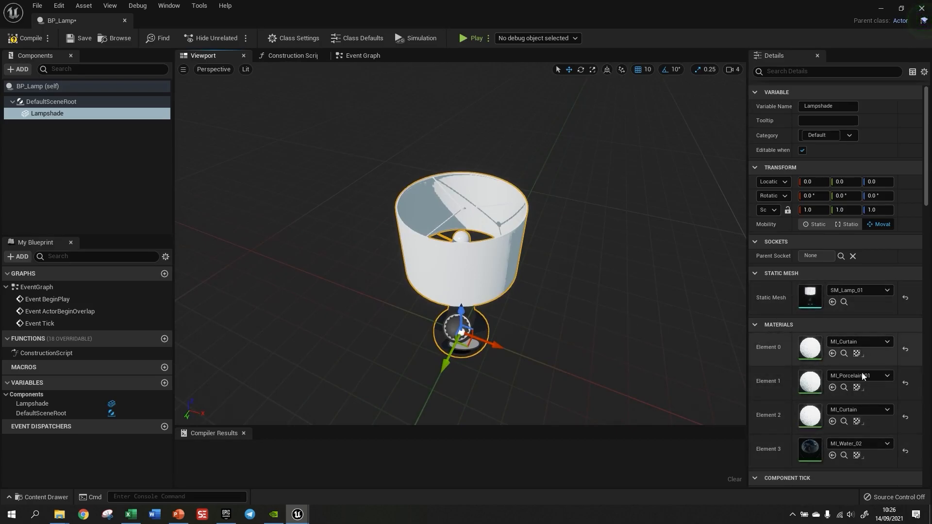
{"action": "left_click_drag", "start_coordinate": [721, 408], "coordinate": [757, 384], "text": "alt"}
{"action": "mouse_move", "coordinate": [530, 316]}
{"action": "left_mouse_down", "text": "alt"}
{"action": "mouse_move", "coordinate": [541, 294]}
{"action": "mouse_move", "coordinate": [515, 287]}
{"action": "mouse_move", "coordinate": [518, 320]}
{"action": "mouse_move", "coordinate": [530, 327]}
{"action": "left_mouse_up", "text": "alt"}
{"action": "scroll", "coordinate": [493, 253], "scroll_direction": "up", "scroll_amount": 2}
{"action": "scroll", "coordinate": [495, 256], "scroll_direction": "down", "scroll_amount": 2}
{"action": "key", "text": "f"}
{"action": "left_click_drag", "start_coordinate": [549, 293], "coordinate": [594, 293], "text": "alt"}
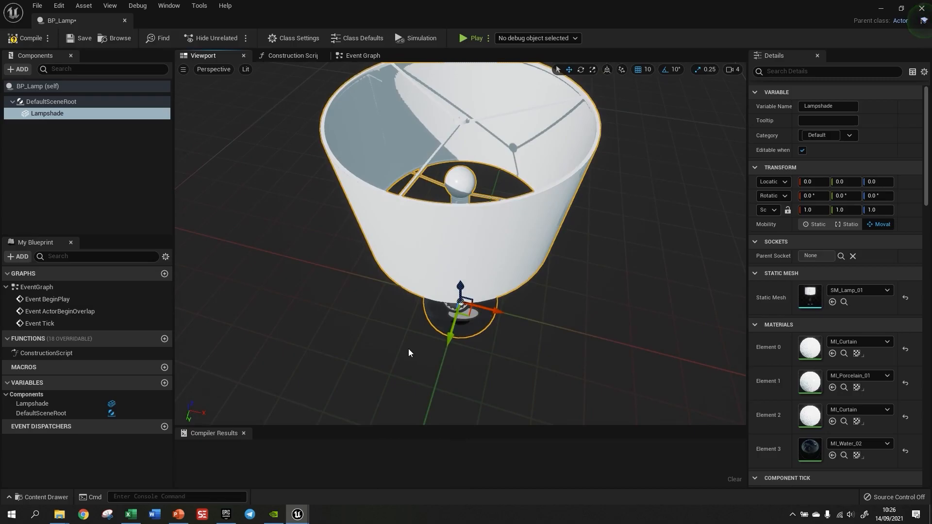
{"action": "scroll", "coordinate": [409, 348], "scroll_direction": "down", "scroll_amount": 5}
{"action": "key", "text": "f"}
{"action": "left_click_drag", "start_coordinate": [519, 296], "coordinate": [476, 183], "text": "alt"}
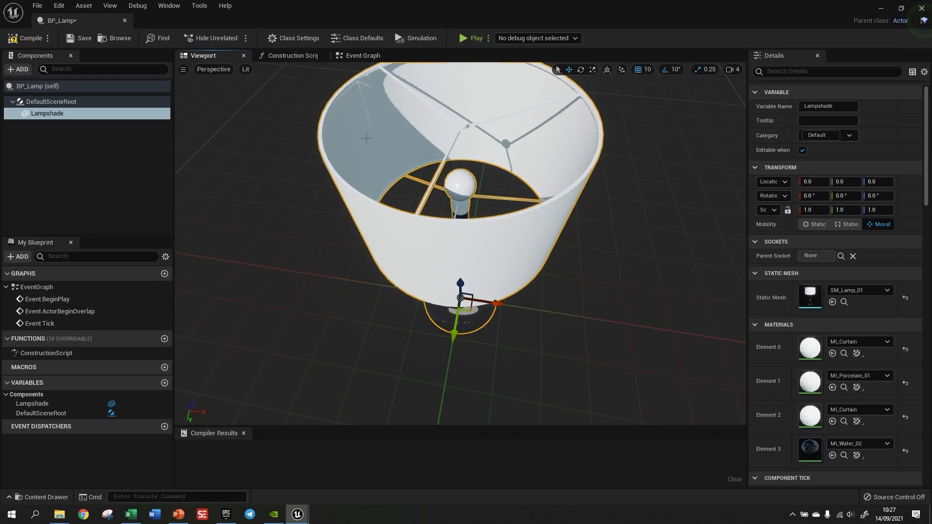
Add a Point Light component to BP_Lamp, keeping the default name PointLight.
{"action": "left_click", "coordinate": [40, 140]}
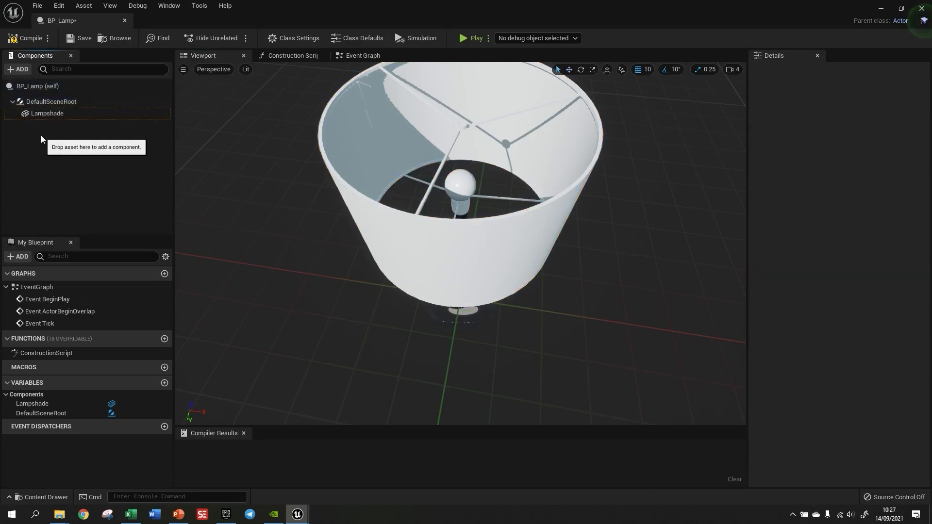
{"action": "left_click", "coordinate": [24, 69]}
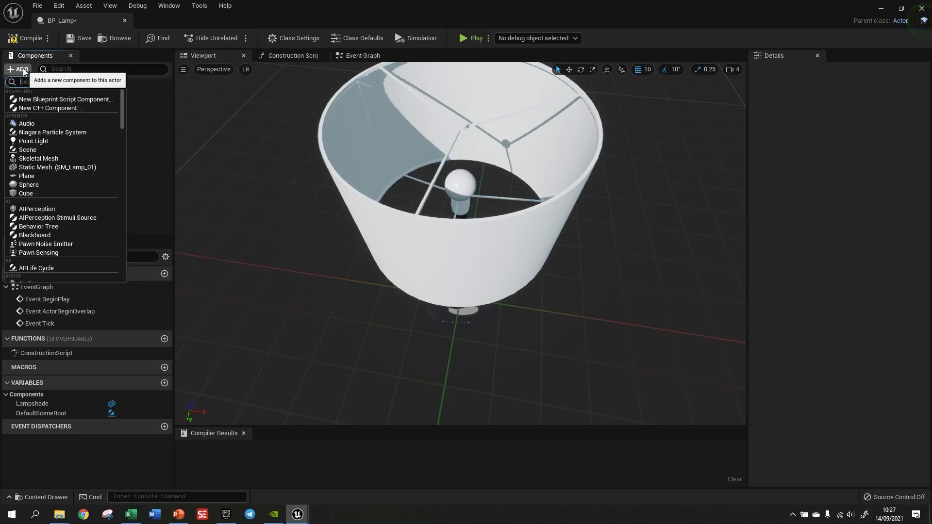
{"action": "left_click", "coordinate": [42, 142]}
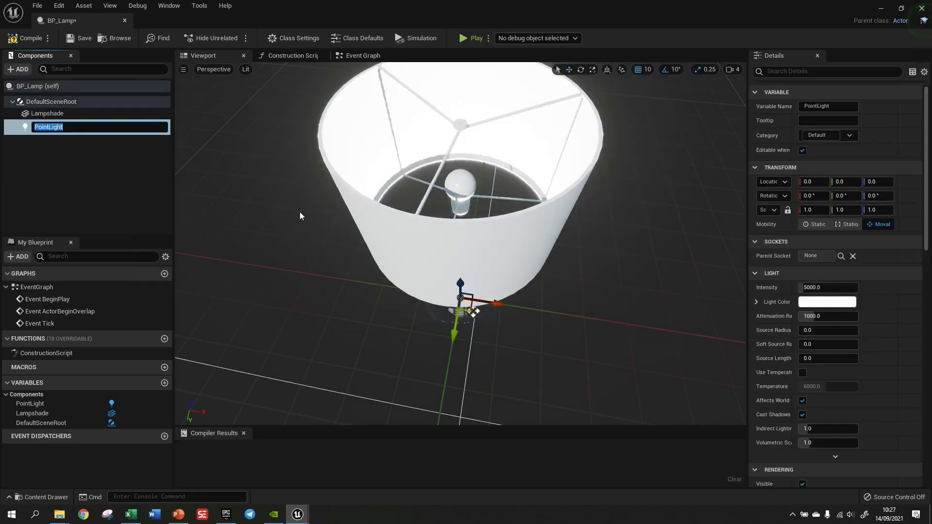
{"action": "key", "text": "Return"}
In the Left wireframe view, raise the point light to a Z location of about 41.67, inside the lamp's bulb.
{"action": "left_click_drag", "start_coordinate": [507, 371], "coordinate": [508, 332], "text": "alt"}
{"action": "key", "text": "alt+k"}
{"action": "scroll", "coordinate": [459, 232], "scroll_direction": "up", "scroll_amount": 10}
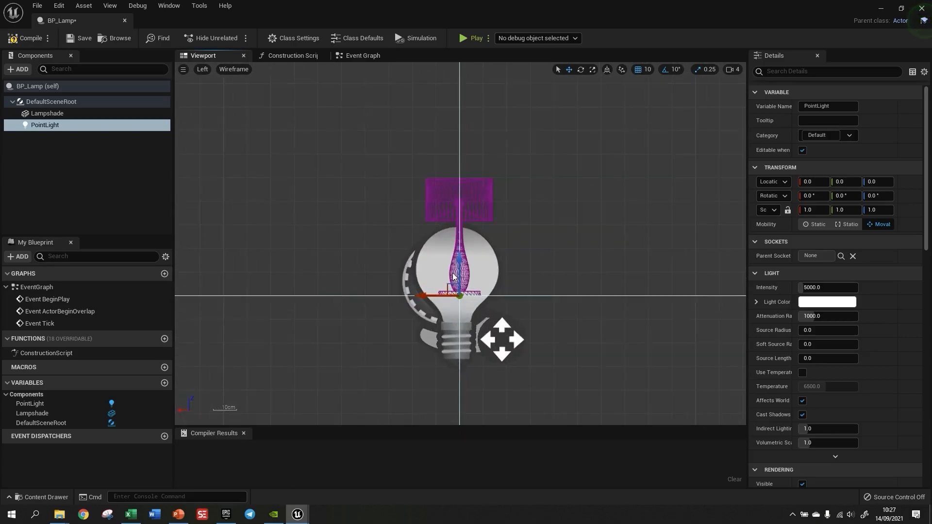
{"action": "right_click_drag", "start_coordinate": [534, 252], "coordinate": [516, 188]}
{"action": "left_click_drag", "start_coordinate": [441, 221], "coordinate": [442, 152]}
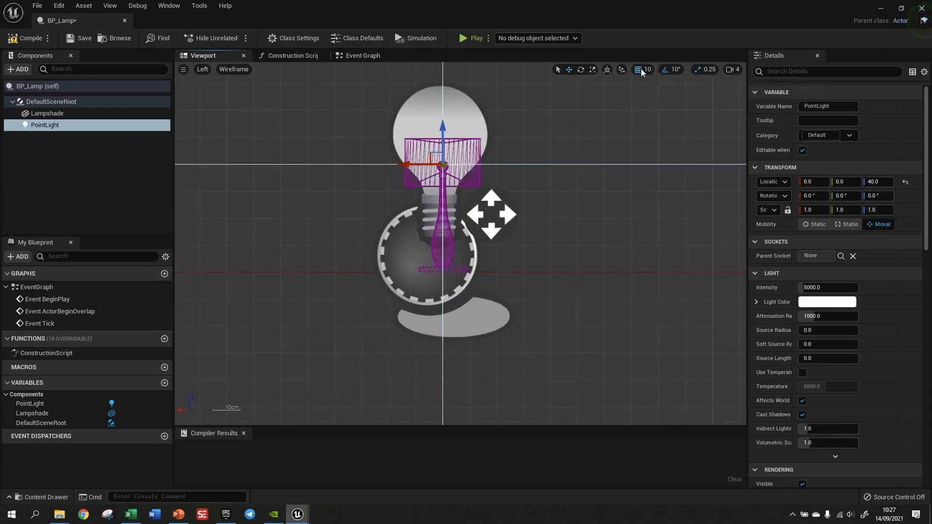
{"action": "scroll", "coordinate": [449, 139], "scroll_direction": "up", "scroll_amount": 3}
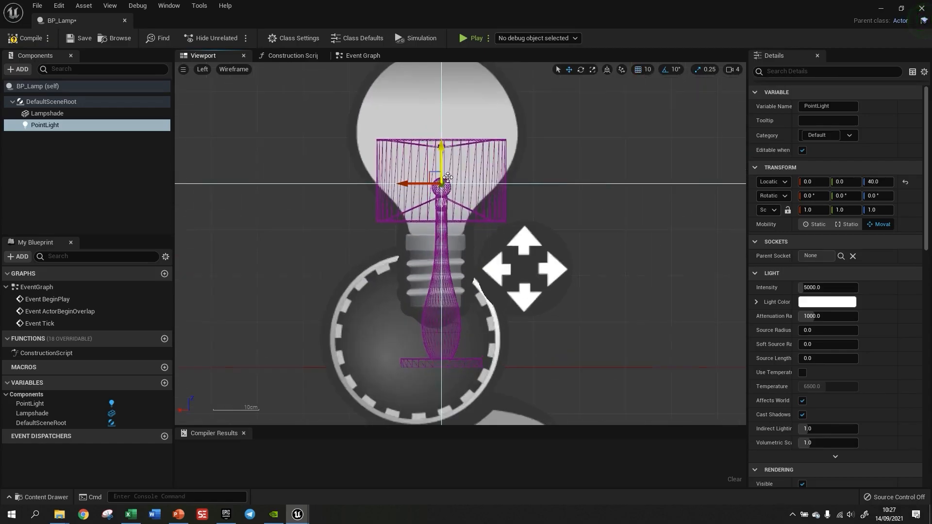
{"action": "scroll", "coordinate": [447, 178], "scroll_direction": "up", "scroll_amount": 6}
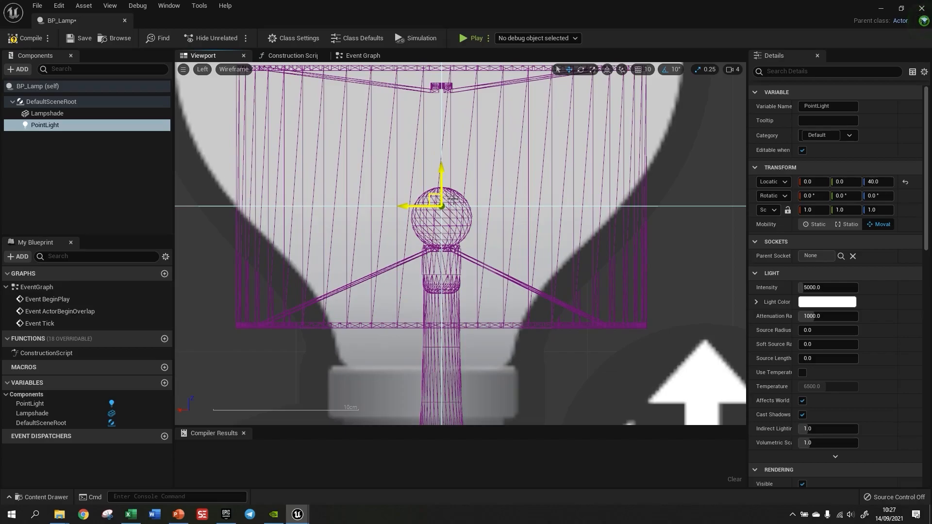
{"action": "left_click_drag", "start_coordinate": [442, 186], "coordinate": [440, 162]}
Check the point light's placement in the Top view and its glow on the lamp in the Perspective view.
{"action": "key", "text": "alt+j"}
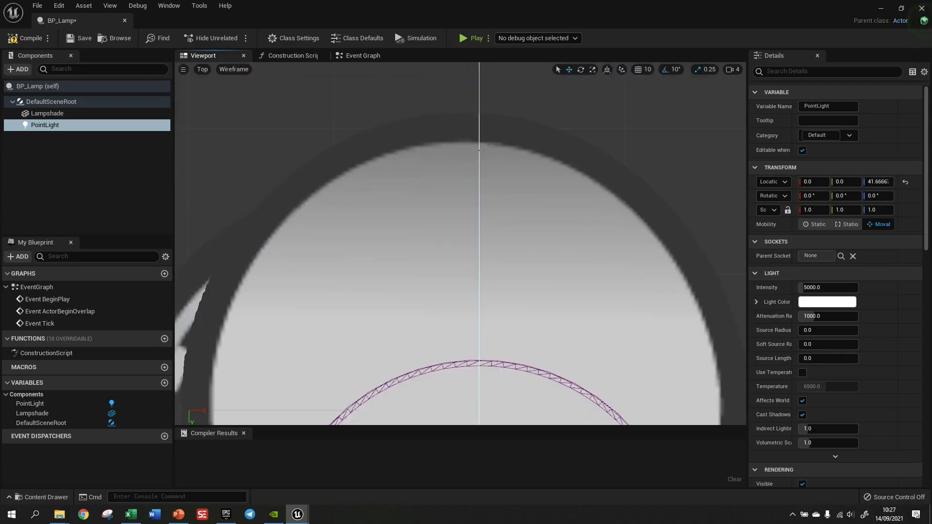
{"action": "scroll", "coordinate": [474, 141], "scroll_direction": "down", "scroll_amount": 3}
{"action": "scroll", "coordinate": [483, 363], "scroll_direction": "up", "scroll_amount": 2}
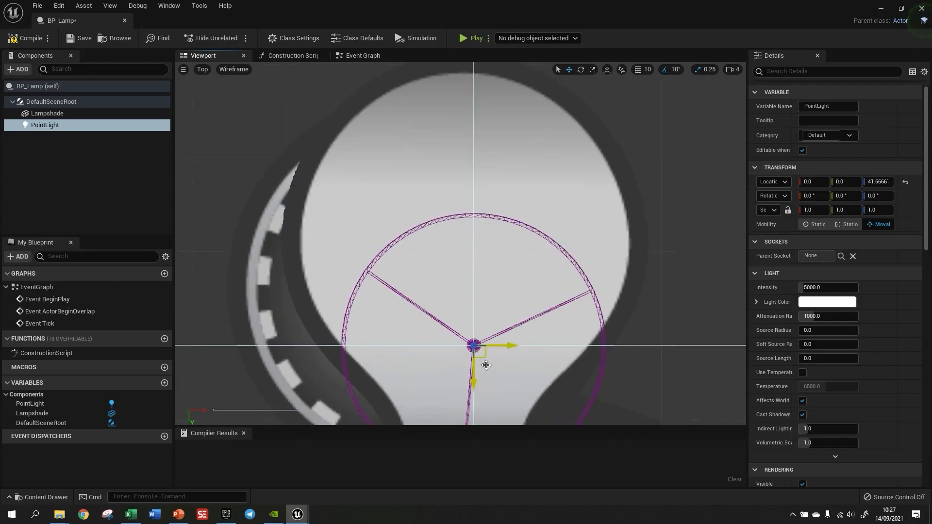
{"action": "key", "text": "alt+g"}
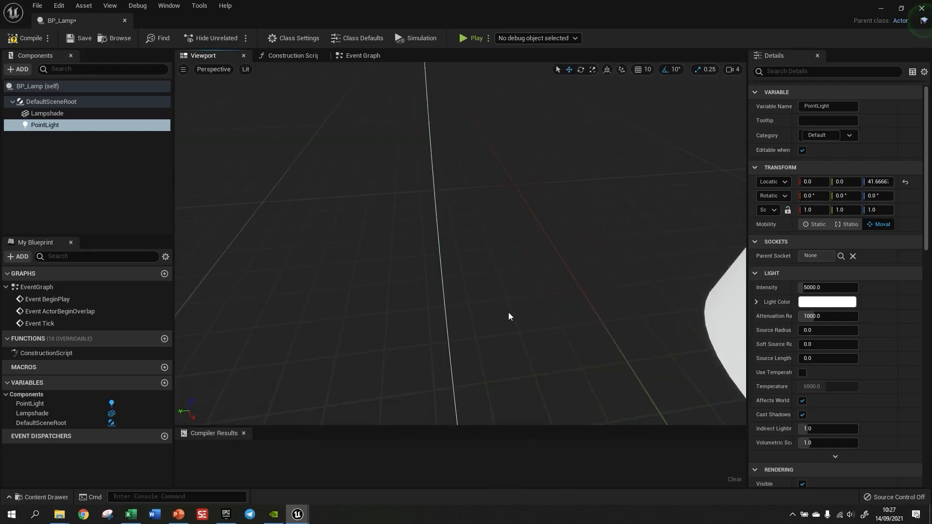
{"action": "key", "text": "f"}
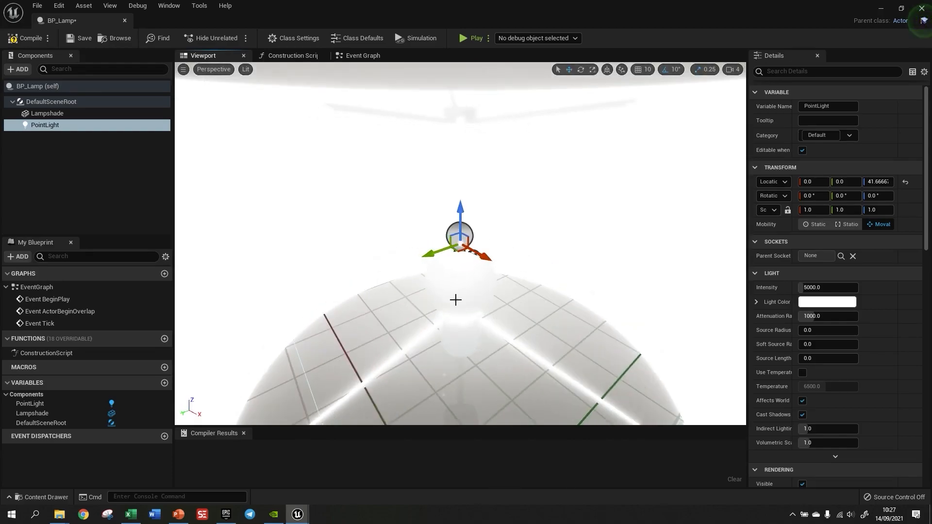
{"action": "scroll", "coordinate": [455, 299], "scroll_direction": "down", "scroll_amount": 5}
{"action": "scroll", "coordinate": [471, 257], "scroll_direction": "up", "scroll_amount": 3}
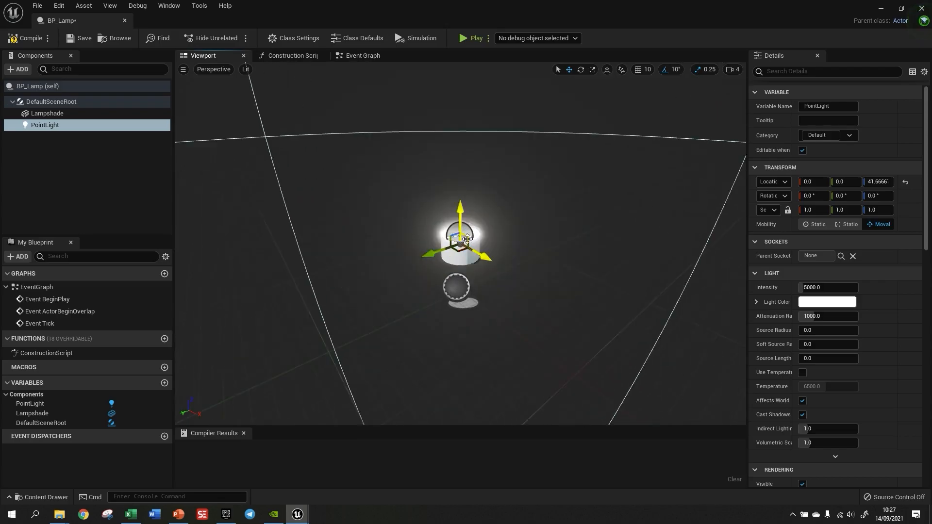
{"action": "scroll", "coordinate": [467, 236], "scroll_direction": "up", "scroll_amount": 5}
{"action": "scroll", "coordinate": [456, 264], "scroll_direction": "down", "scroll_amount": 4}
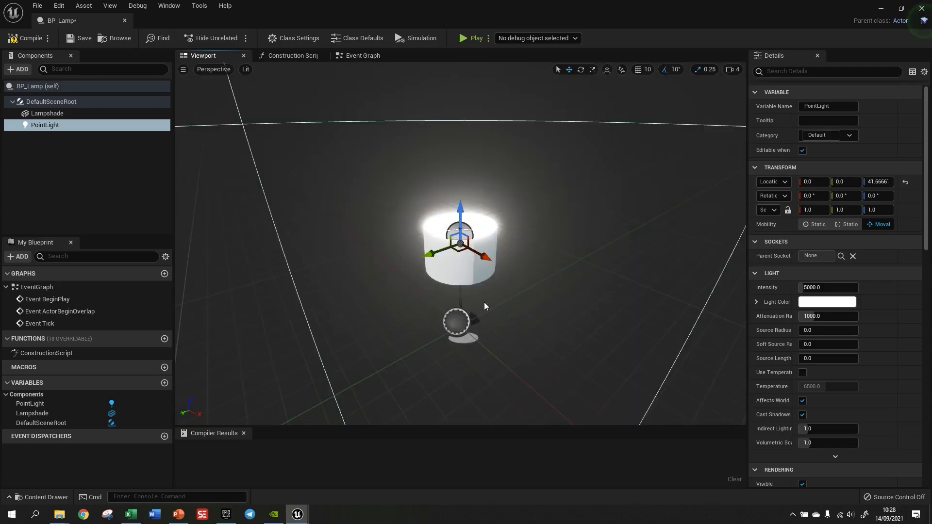
Set the point light's intensity to 0, and compile and save the lamp blueprint.
{"action": "left_click", "coordinate": [821, 287]}
{"action": "type", "text": "0"}
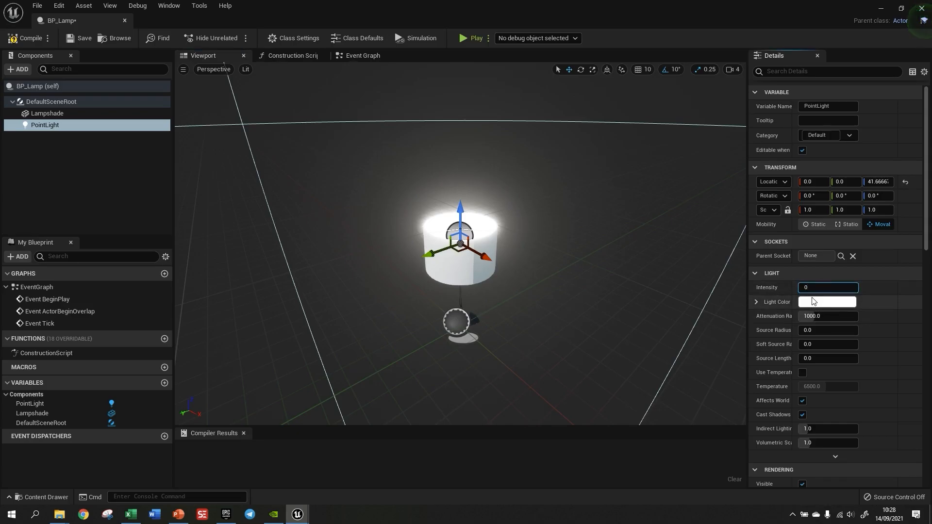
{"action": "key", "text": "Return"}
{"action": "left_click_drag", "start_coordinate": [525, 305], "coordinate": [497, 262], "text": "alt"}
{"action": "scroll", "coordinate": [493, 255], "scroll_direction": "up", "scroll_amount": 5}
{"action": "scroll", "coordinate": [492, 256], "scroll_direction": "up", "scroll_amount": 1}
{"action": "scroll", "coordinate": [492, 255], "scroll_direction": "down", "scroll_amount": 1}
{"action": "left_click_drag", "start_coordinate": [570, 328], "coordinate": [570, 311], "text": "alt"}
{"action": "scroll", "coordinate": [488, 282], "scroll_direction": "down", "scroll_amount": 5}
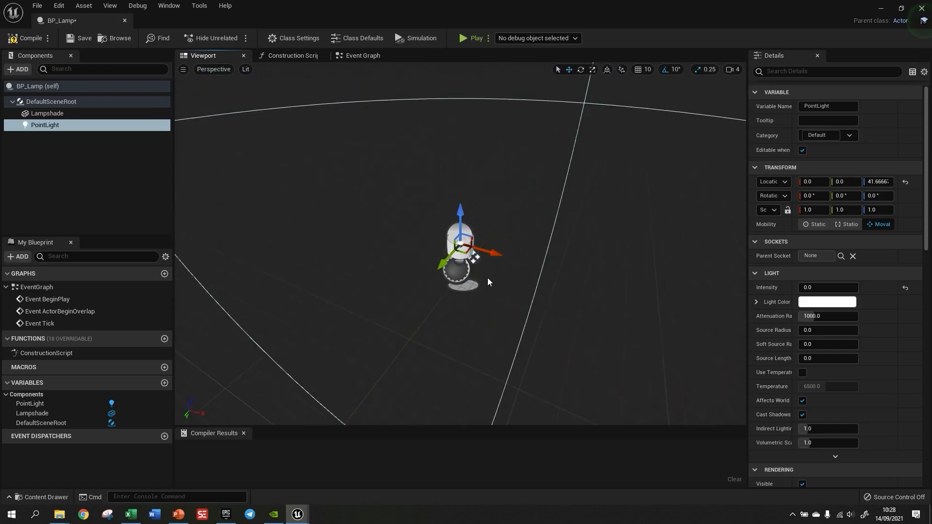
{"action": "left_click", "coordinate": [27, 38]}
{"action": "left_click", "coordinate": [80, 39]}
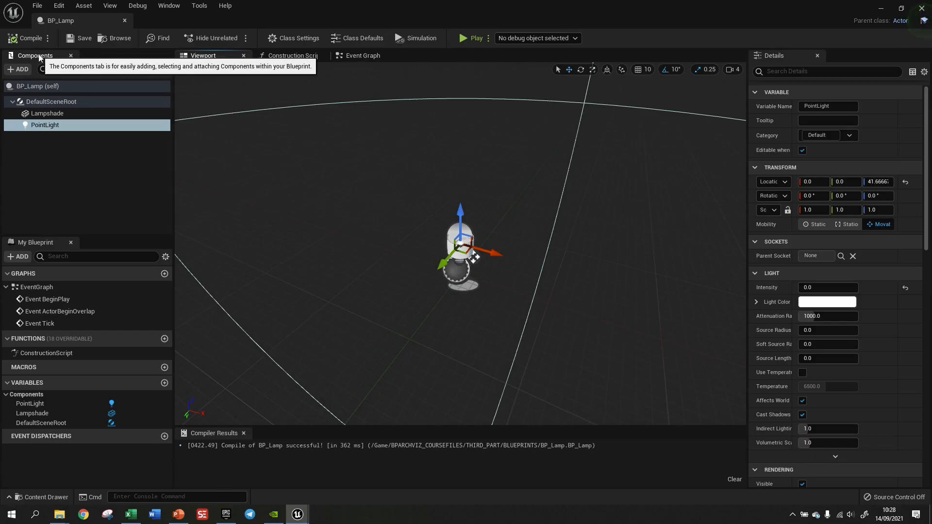
Delete the ActorBeginOverlap and Tick events from the lamp's Event Graph, keeping only Event BeginPlay.
{"action": "left_click", "coordinate": [361, 56]}
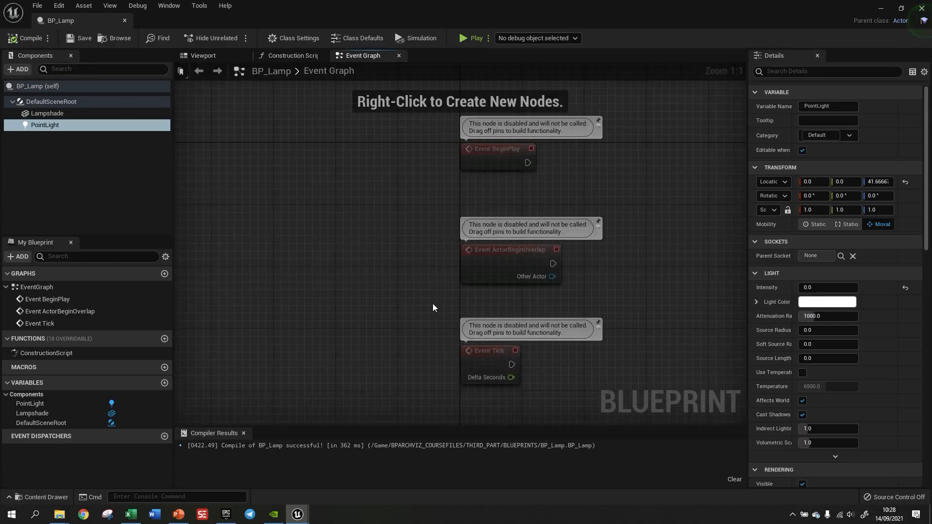
{"action": "scroll", "coordinate": [265, 189], "scroll_direction": "down", "scroll_amount": 2}
{"action": "left_click_drag", "start_coordinate": [341, 143], "coordinate": [542, 381]}
{"action": "key", "text": "Delete"}
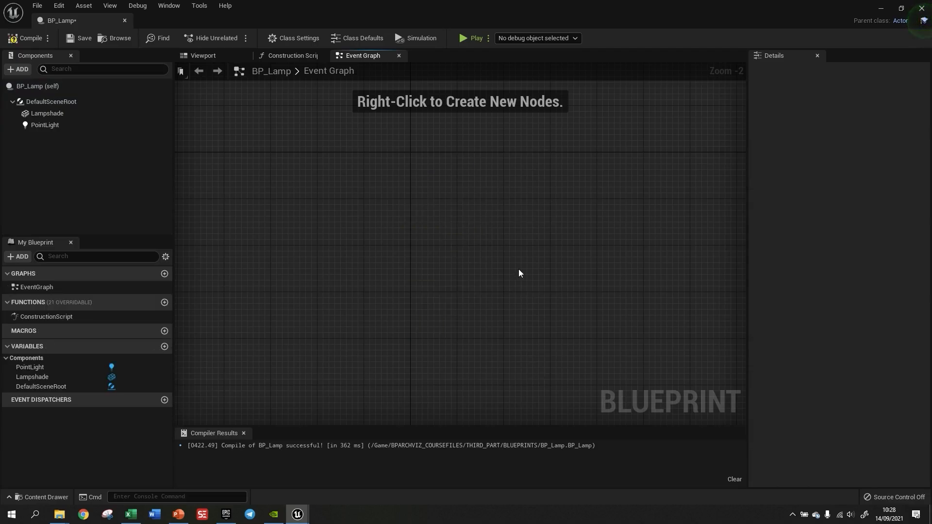
{"action": "key", "text": "ctrl+z"}
{"action": "left_click_drag", "start_coordinate": [362, 201], "coordinate": [561, 383]}
{"action": "key", "text": "Delete"}
{"action": "right_click_drag", "start_coordinate": [628, 298], "coordinate": [546, 321]}
{"action": "scroll", "coordinate": [369, 182], "scroll_direction": "up", "scroll_amount": 2}
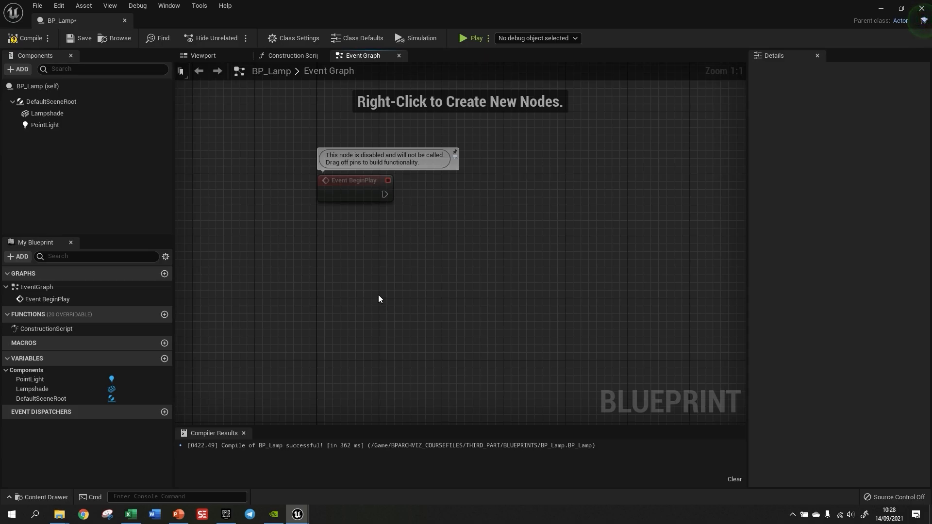
Add an Enable Input node executed by Event BeginPlay and align it with the event.
{"action": "left_click_drag", "start_coordinate": [384, 194], "coordinate": [565, 203]}
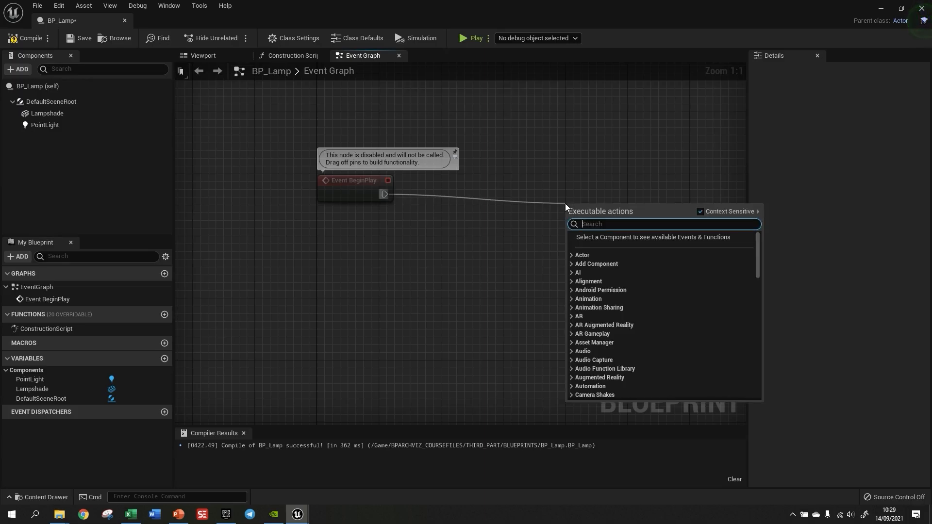
{"action": "type", "text": "enab"}
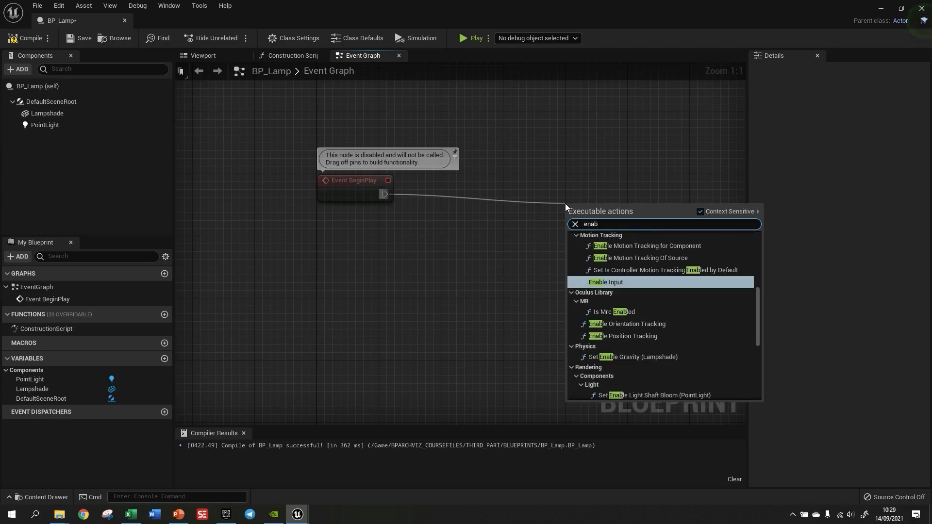
{"action": "left_click", "coordinate": [608, 282]}
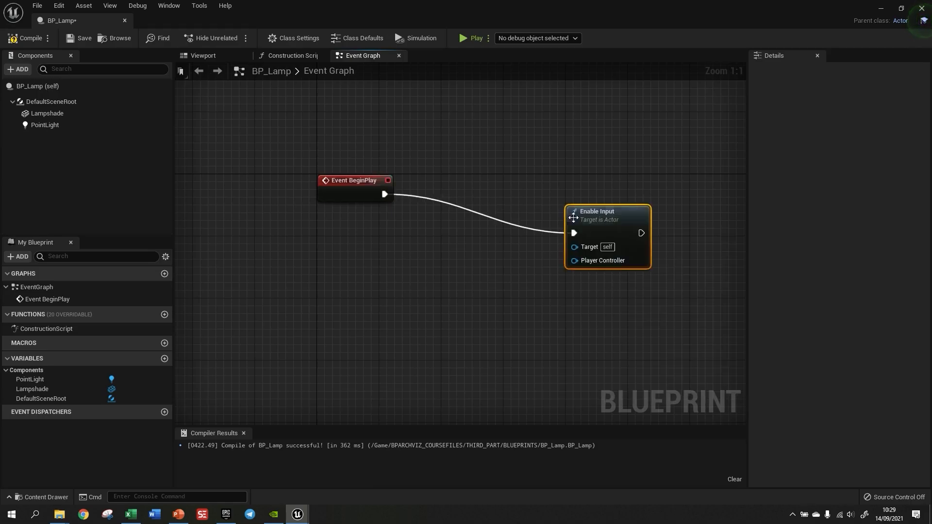
{"action": "left_click_drag", "start_coordinate": [587, 217], "coordinate": [517, 179]}
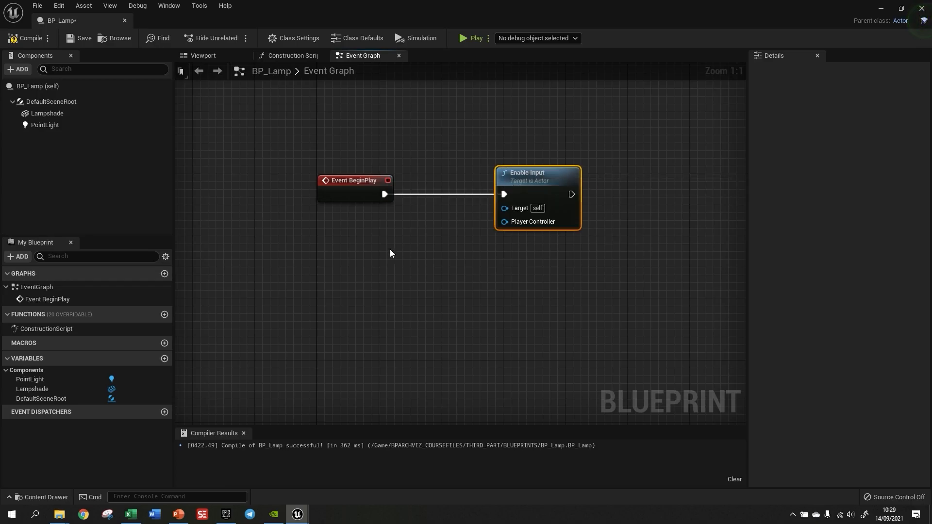
Add a Get Player Controller node, connect its Return Value to Enable Input's Player Controller, and place it below Event BeginPlay.
{"action": "right_click", "coordinate": [366, 254]}
{"action": "type", "text": "getpla"}
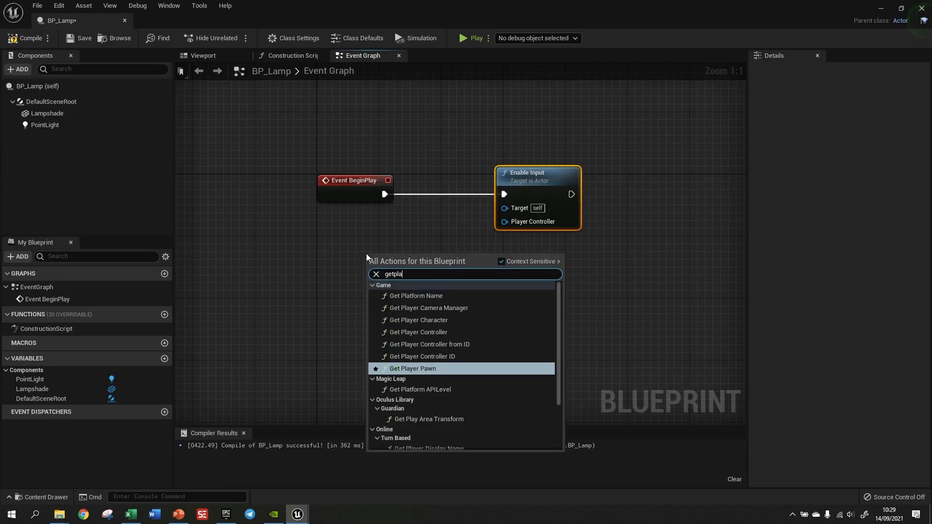
{"action": "left_click", "coordinate": [406, 333]}
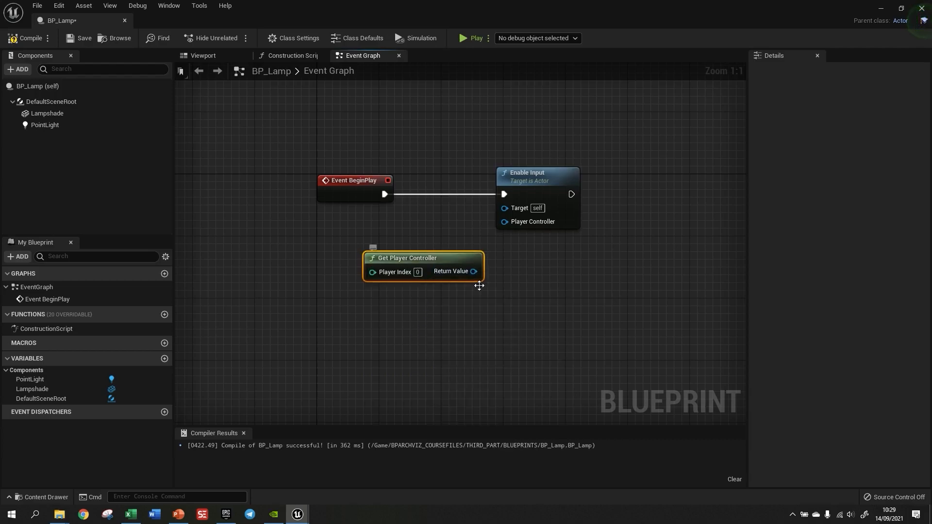
{"action": "left_click_drag", "start_coordinate": [474, 275], "coordinate": [506, 222]}
{"action": "left_click_drag", "start_coordinate": [405, 249], "coordinate": [382, 228]}
Wrap the BeginPlay, Get Player Controller and Enable Input nodes in a comment titled "Enable Input".
{"action": "left_click_drag", "start_coordinate": [248, 125], "coordinate": [688, 328]}
{"action": "type", "text": "c"}
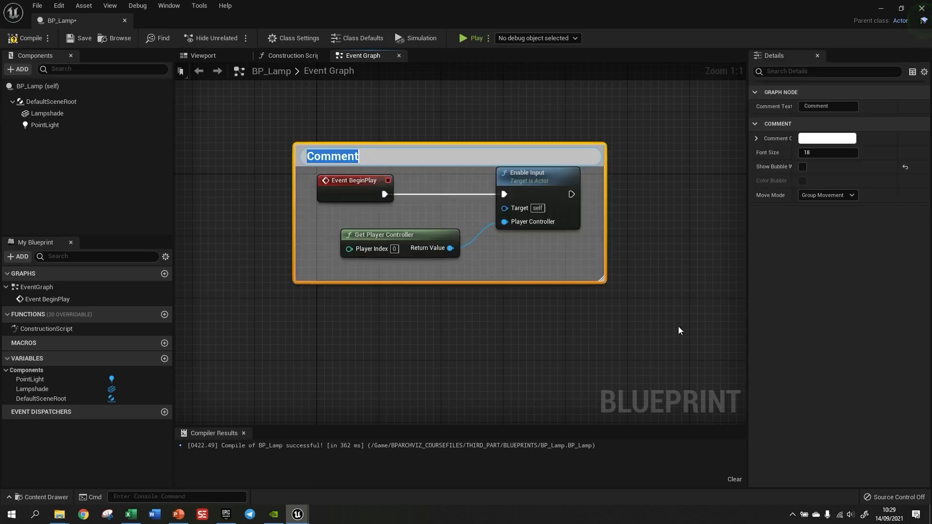
{"action": "type", "text": "Enable"}
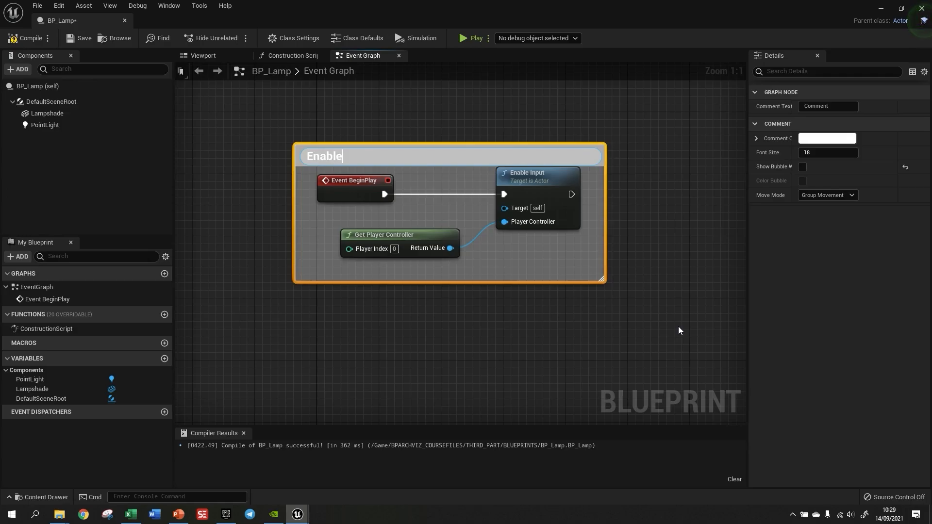
{"action": "type", "text": " Input"}
{"action": "key", "text": "Return"}
{"action": "left_click", "coordinate": [365, 132]}
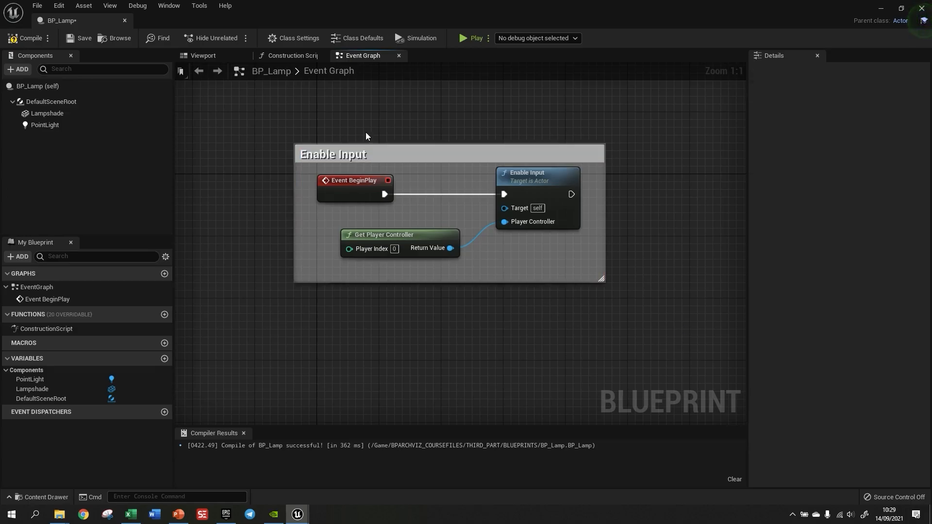
Add a keyboard event for the F key in the empty area below the Enable Input comment.
{"action": "scroll", "coordinate": [366, 138], "scroll_direction": "down", "scroll_amount": 3}
{"action": "scroll", "coordinate": [375, 231], "scroll_direction": "down", "scroll_amount": 1}
{"action": "scroll", "coordinate": [376, 231], "scroll_direction": "up", "scroll_amount": 1}
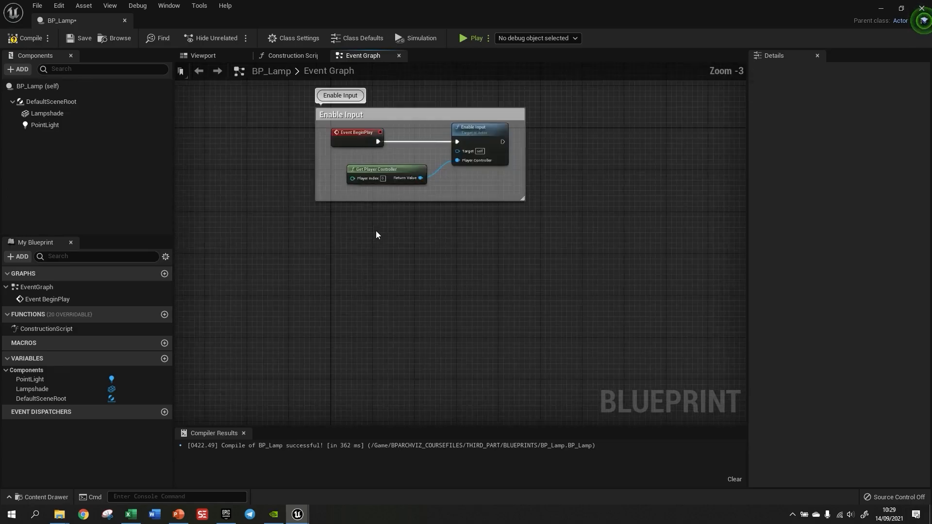
{"action": "right_click", "coordinate": [338, 274]}
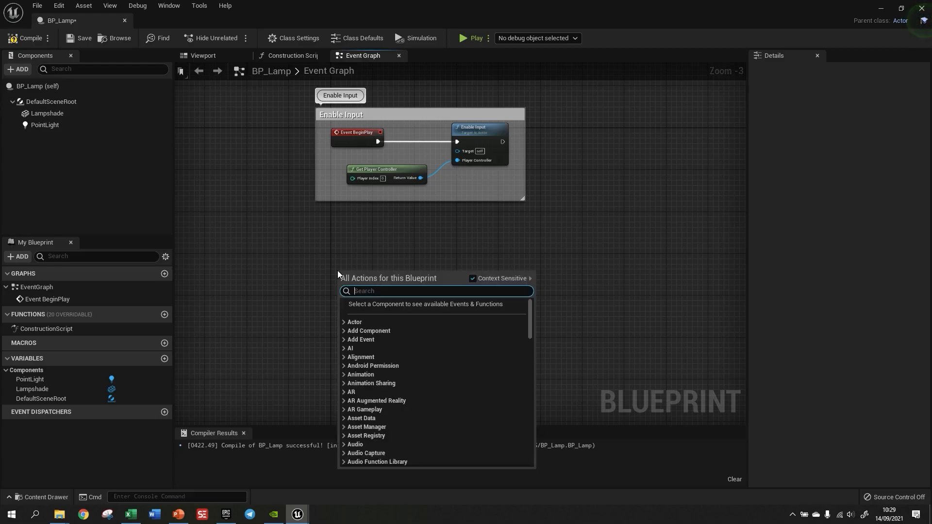
{"action": "type", "text": "keyboard"}
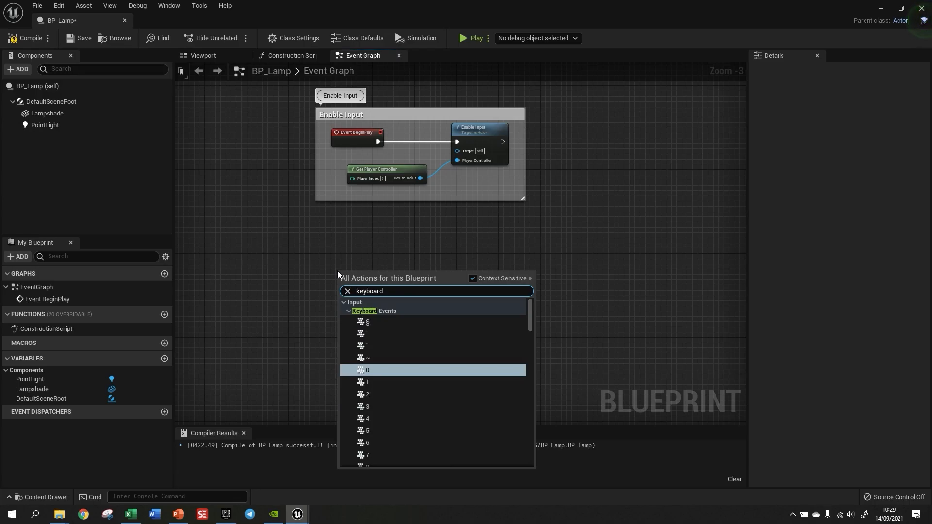
{"action": "type", "text": "f"}
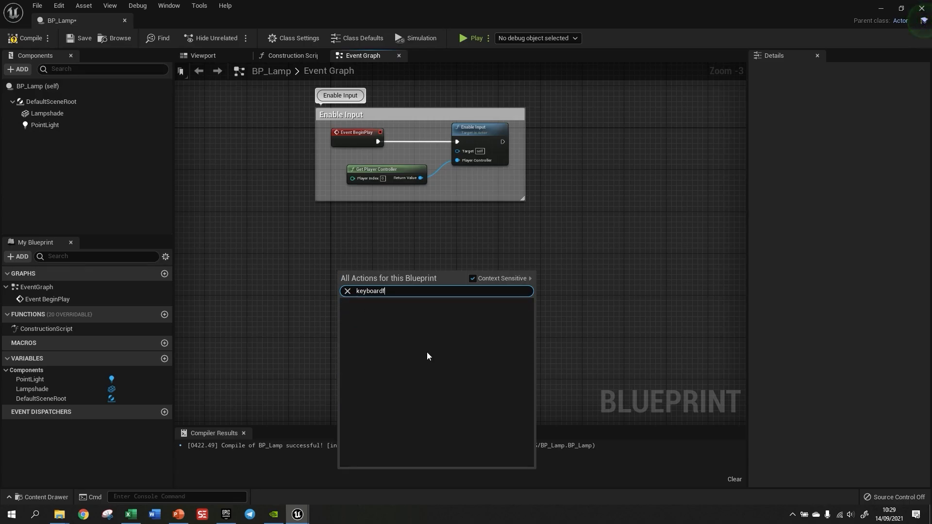
{"action": "key", "text": "BackSpace"}
{"action": "type", "text": "f"}
{"action": "left_click", "coordinate": [367, 324]}
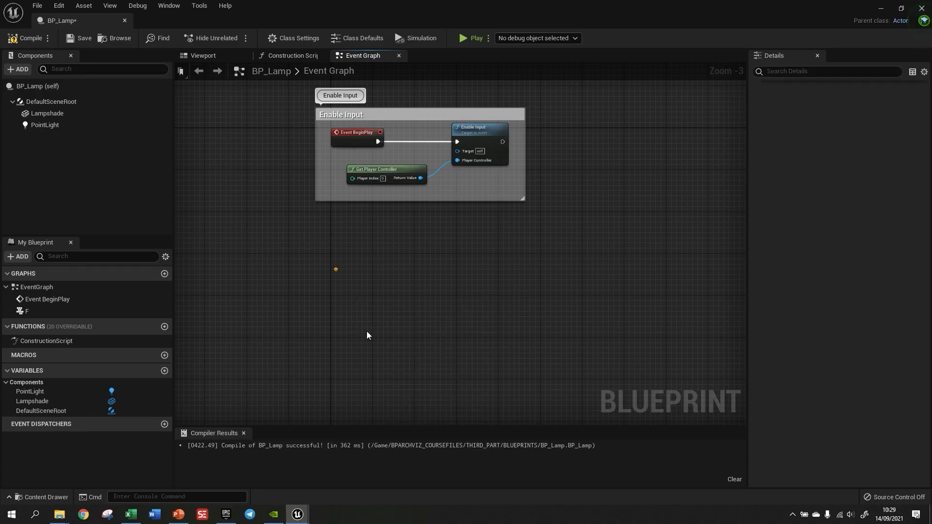
{"action": "scroll", "coordinate": [345, 272], "scroll_direction": "up", "scroll_amount": 1}
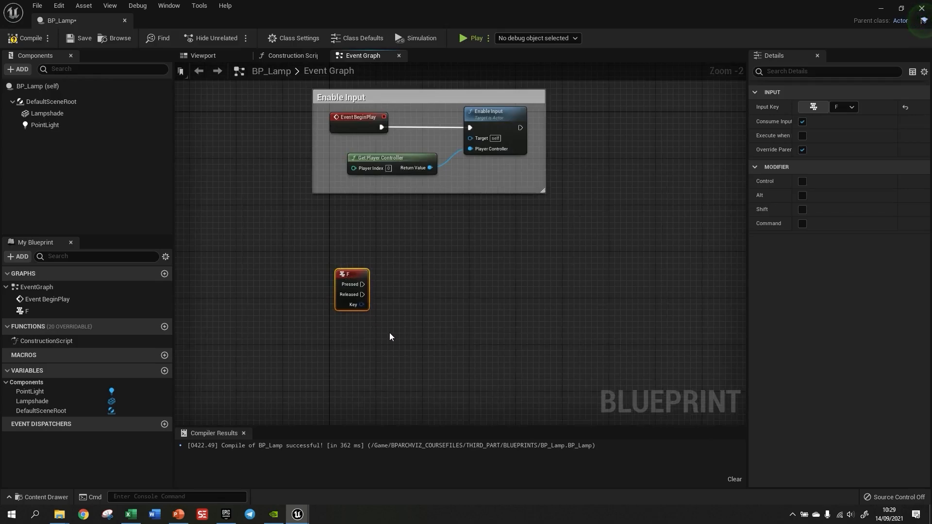
{"action": "scroll", "coordinate": [390, 334], "scroll_direction": "up", "scroll_amount": 2}
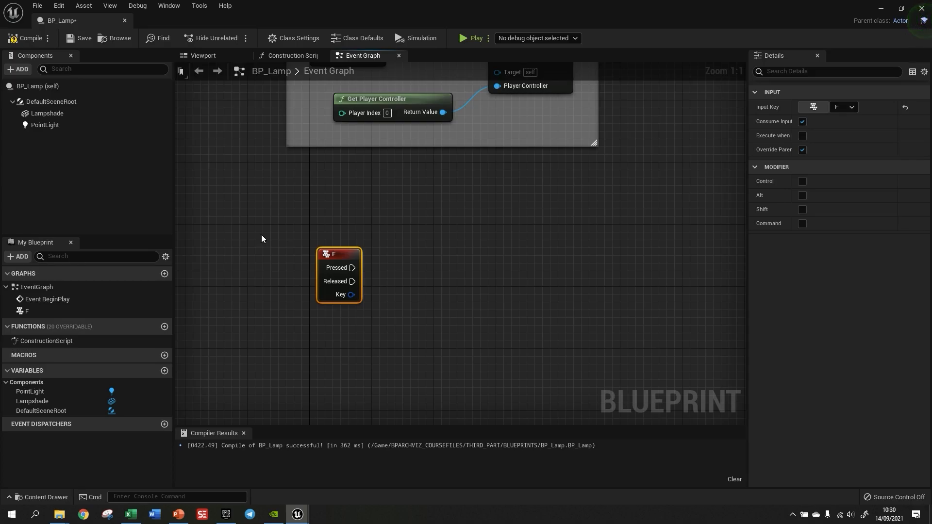
Add a Flip Flop node executed by the F event's Pressed output, and move both nodes farther below the comment.
{"action": "left_click_drag", "start_coordinate": [352, 268], "coordinate": [501, 266]}
{"action": "type", "text": "flip"}
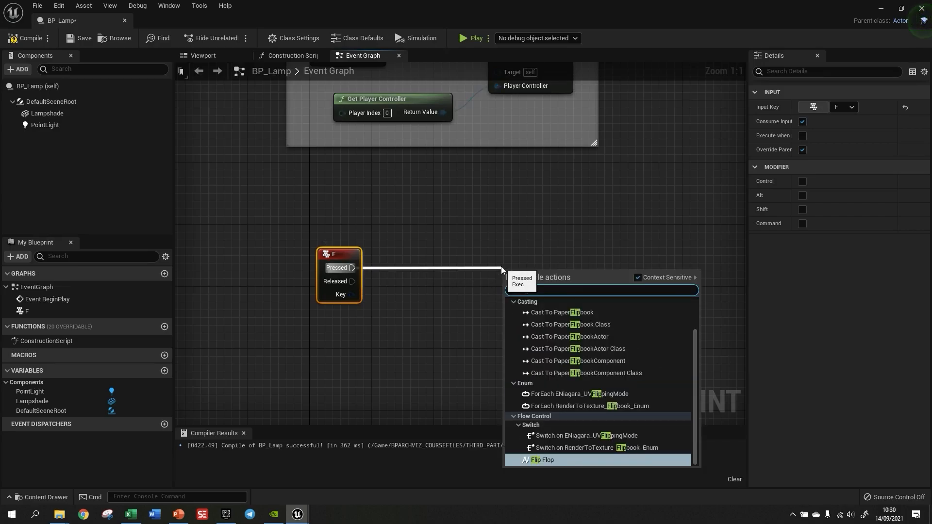
{"action": "left_click", "coordinate": [543, 461]}
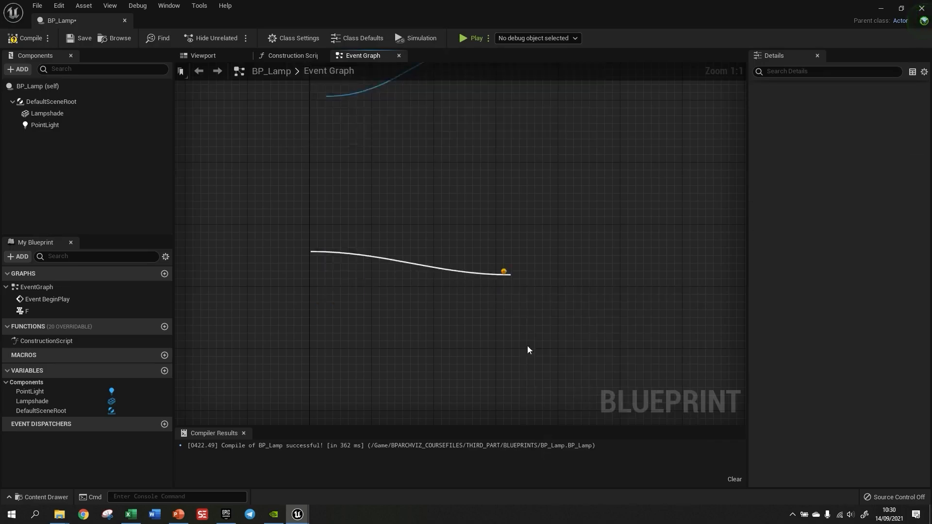
{"action": "left_click_drag", "start_coordinate": [531, 286], "coordinate": [508, 262]}
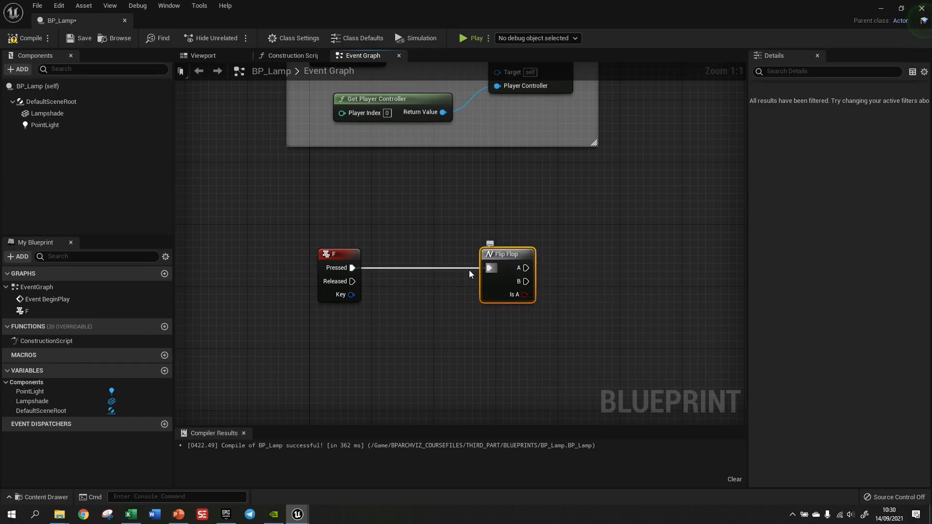
{"action": "right_click_drag", "start_coordinate": [597, 339], "coordinate": [512, 326]}
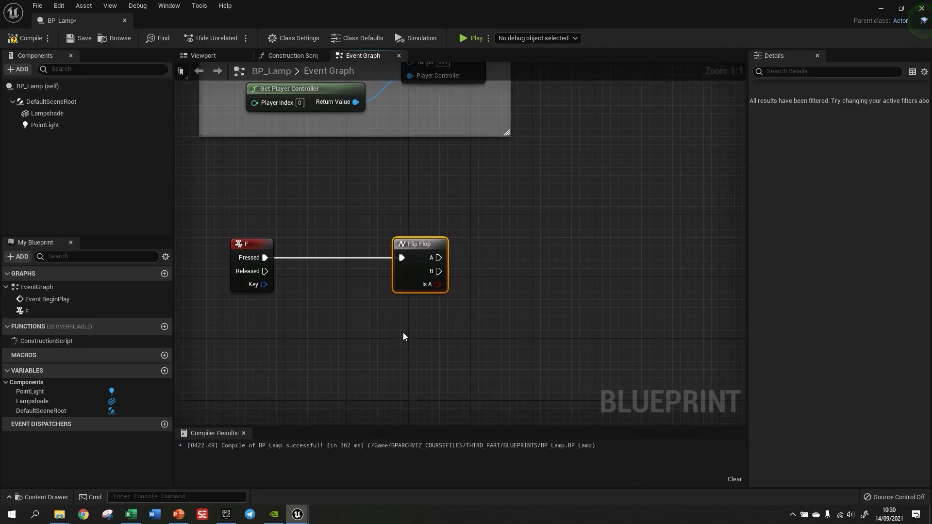
{"action": "scroll", "coordinate": [310, 223], "scroll_direction": "down", "scroll_amount": 1}
{"action": "left_click_drag", "start_coordinate": [245, 198], "coordinate": [437, 306]}
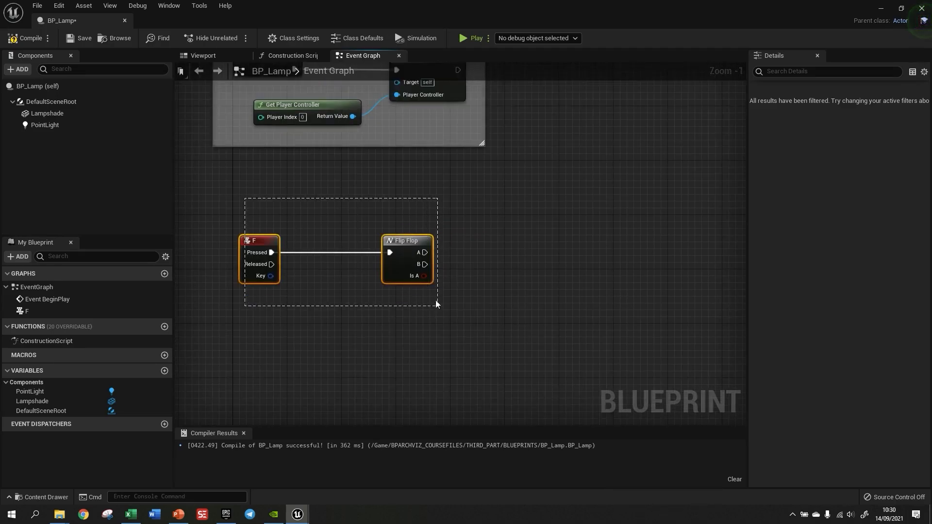
{"action": "left_click_drag", "start_coordinate": [389, 238], "coordinate": [377, 269]}
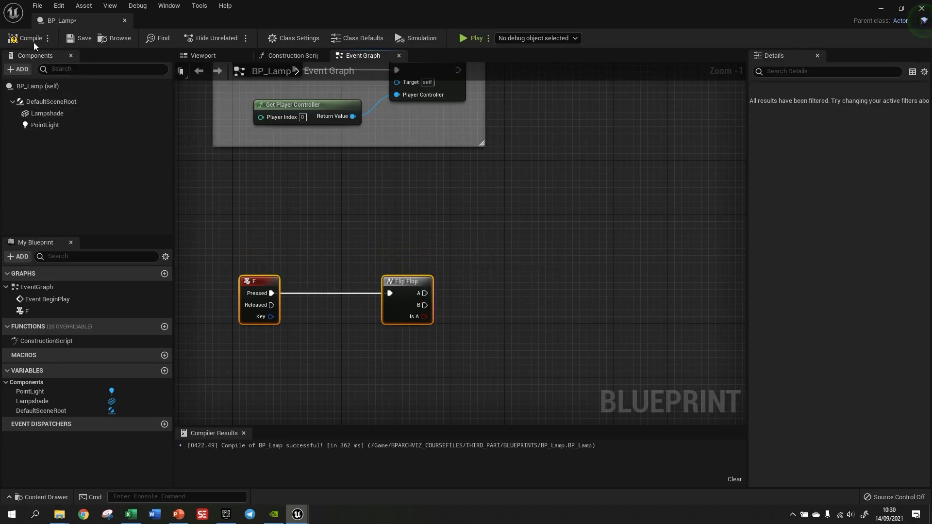
{"action": "left_click", "coordinate": [203, 56]}
{"action": "scroll", "coordinate": [481, 269], "scroll_direction": "up", "scroll_amount": 6}
{"action": "scroll", "coordinate": [462, 278], "scroll_direction": "down", "scroll_amount": 1}
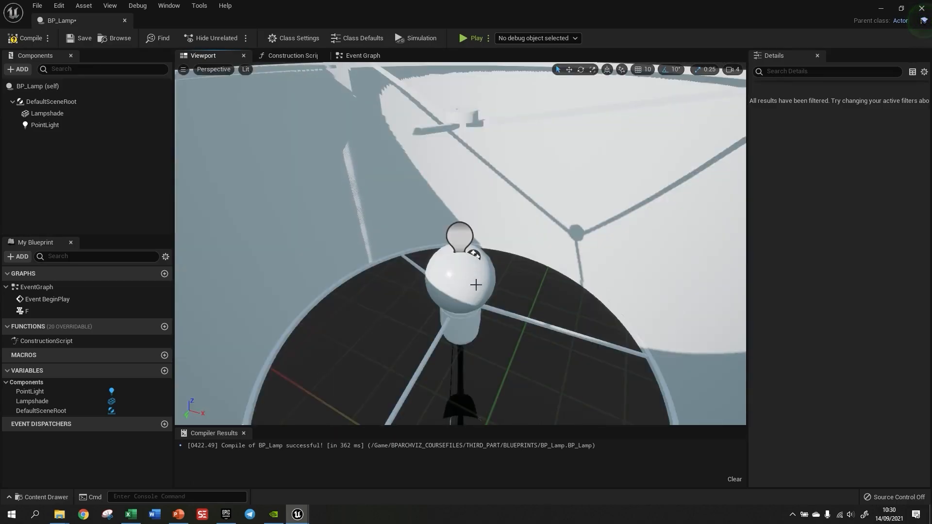
{"action": "left_click", "coordinate": [369, 55]}
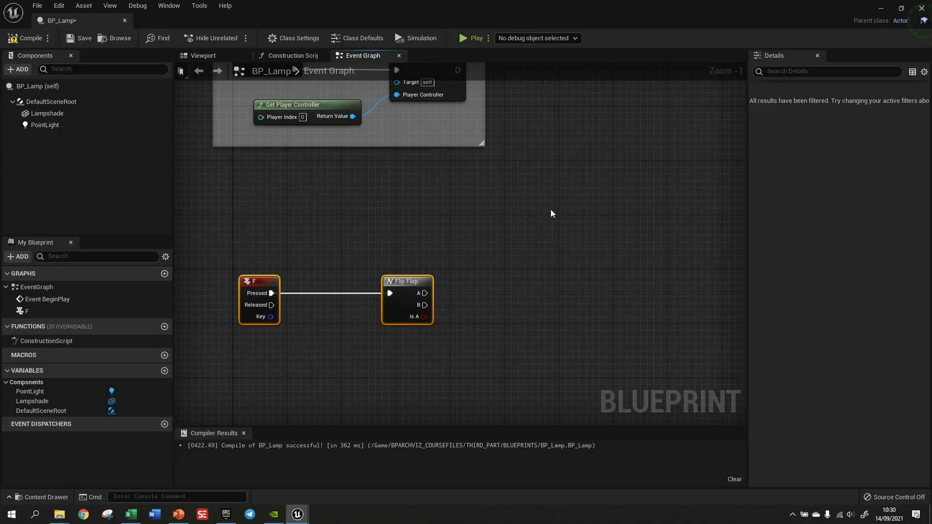
Add a Set Intensity (PointLight) node executed by Flip Flop's A output, and place its Point Light reference below it.
{"action": "right_click_drag", "start_coordinate": [510, 345], "coordinate": [492, 331]}
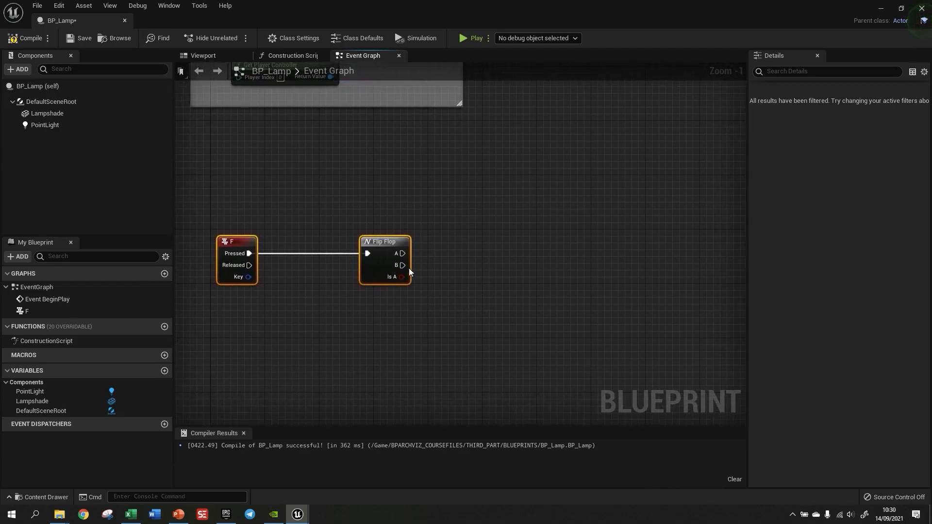
{"action": "left_click_drag", "start_coordinate": [403, 253], "coordinate": [505, 194]}
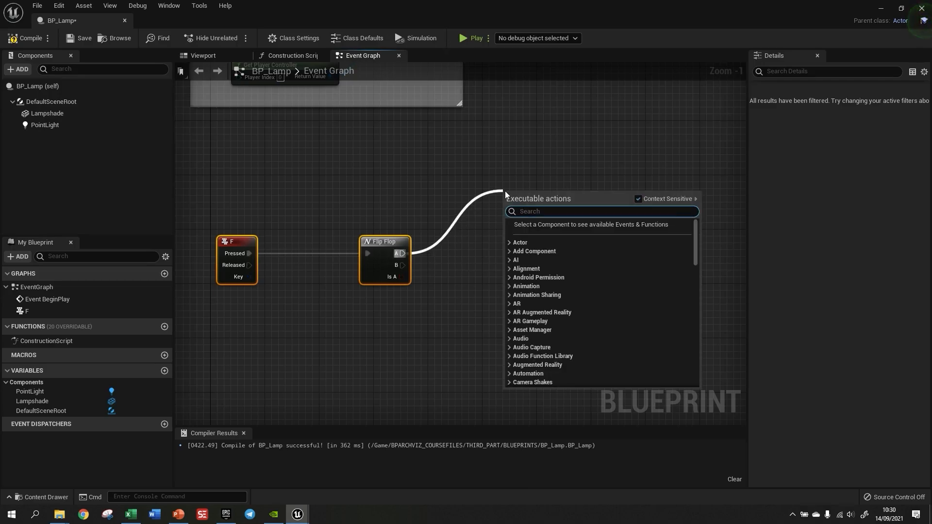
{"action": "type", "text": "setinte"}
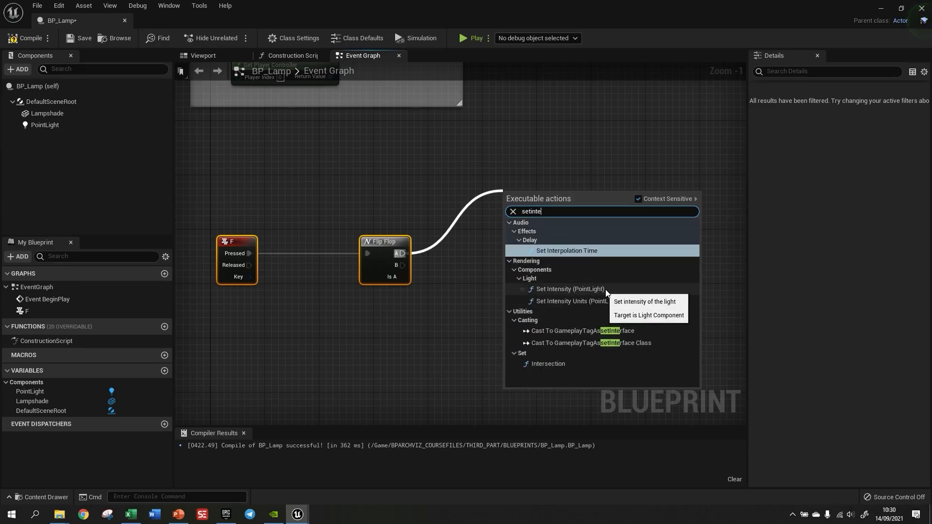
{"action": "left_click", "coordinate": [593, 290]}
{"action": "scroll", "coordinate": [534, 286], "scroll_direction": "up", "scroll_amount": 1}
{"action": "left_click_drag", "start_coordinate": [374, 234], "coordinate": [533, 171]}
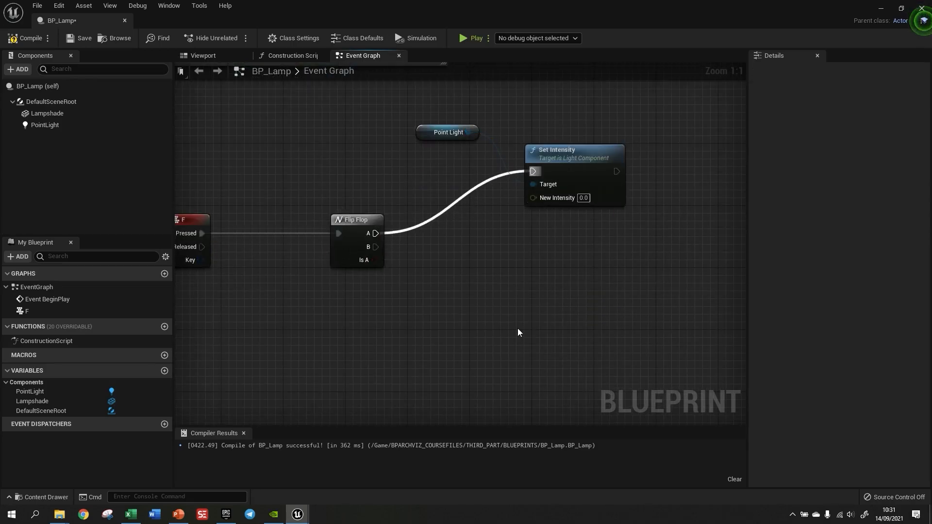
{"action": "left_click_drag", "start_coordinate": [447, 130], "coordinate": [454, 246]}
{"action": "mouse_move", "coordinate": [584, 157]}
{"action": "left_mouse_down"}
{"action": "mouse_move", "coordinate": [570, 148]}
{"action": "mouse_move", "coordinate": [593, 146]}
{"action": "left_mouse_up"}
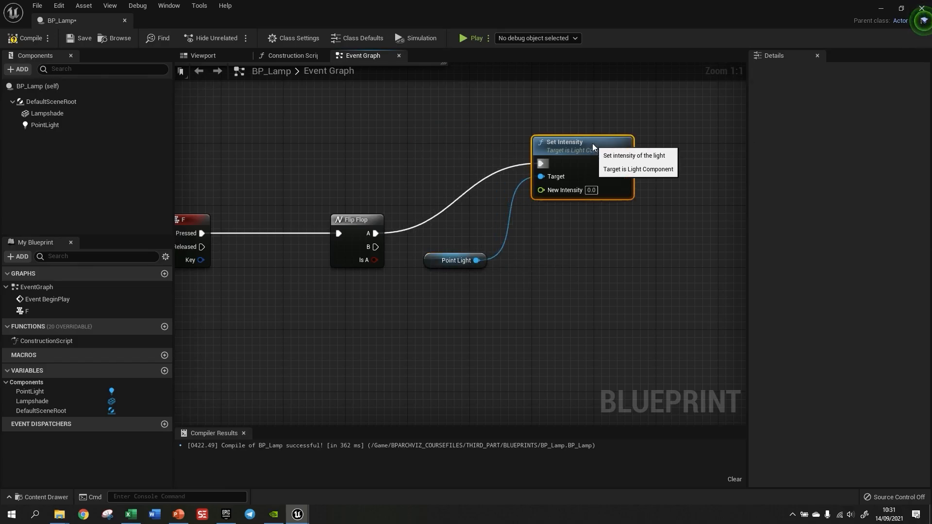
Promote Set Intensity's New Intensity input to a float variable named LightIntensity and make it instance editable.
{"action": "left_click", "coordinate": [557, 284]}
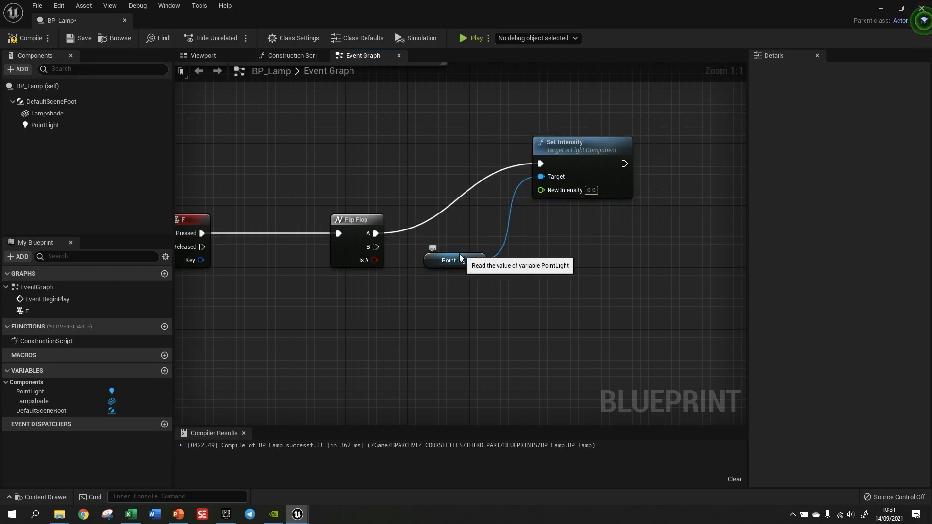
{"action": "left_click_drag", "start_coordinate": [461, 257], "coordinate": [452, 257]}
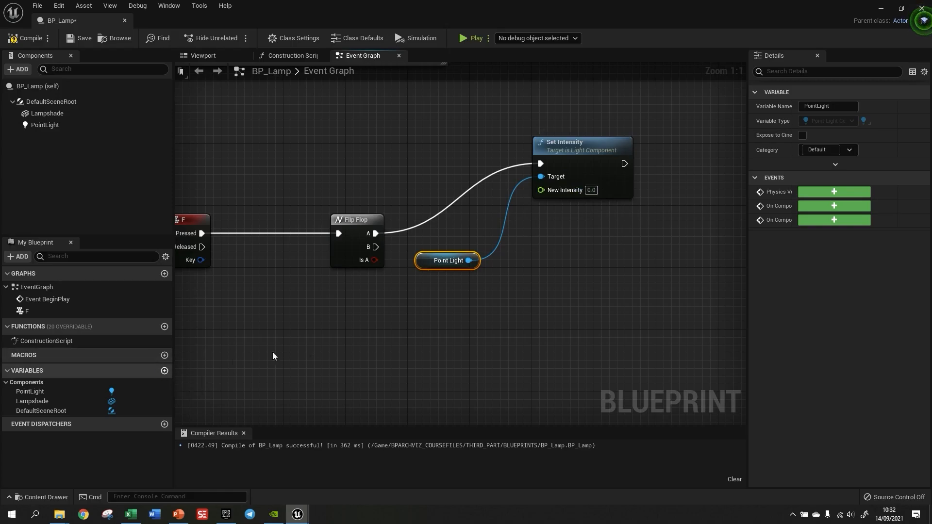
{"action": "left_click_drag", "start_coordinate": [541, 189], "coordinate": [475, 236]}
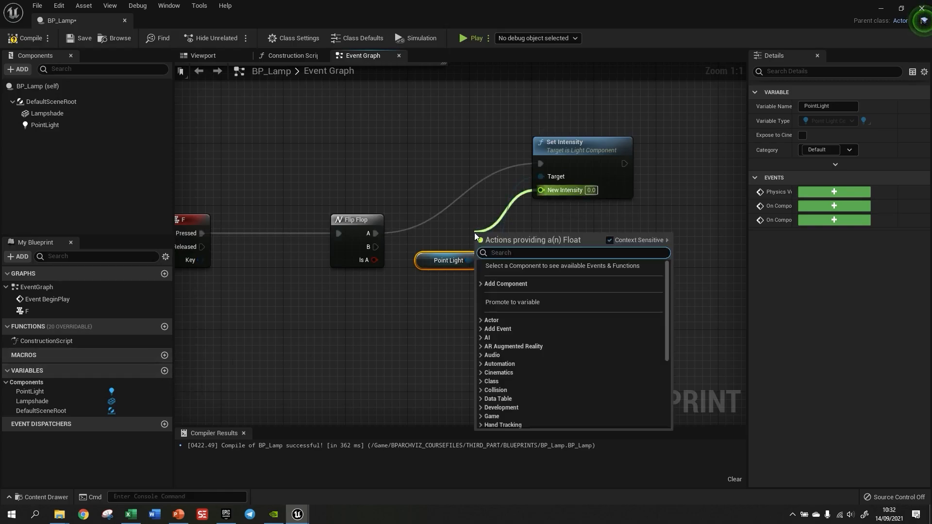
{"action": "left_click", "coordinate": [508, 301]}
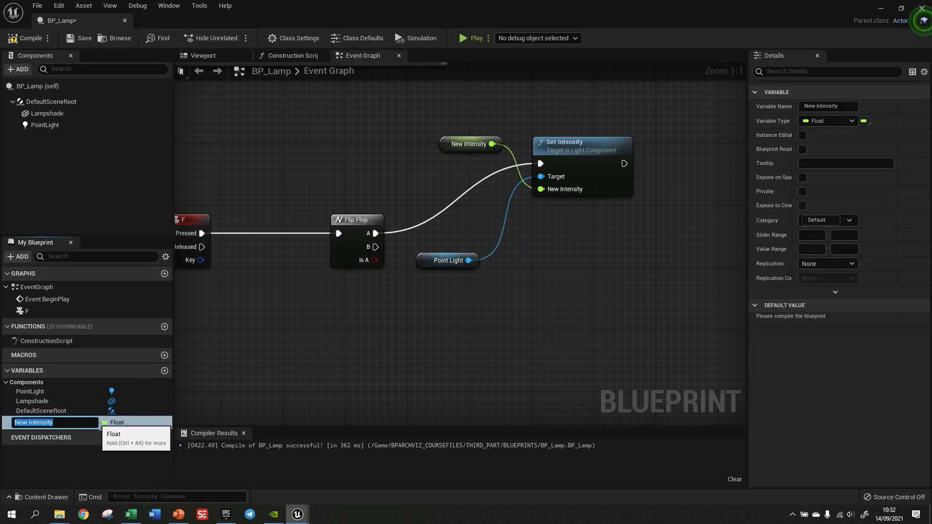
{"action": "type", "text": "Light"}
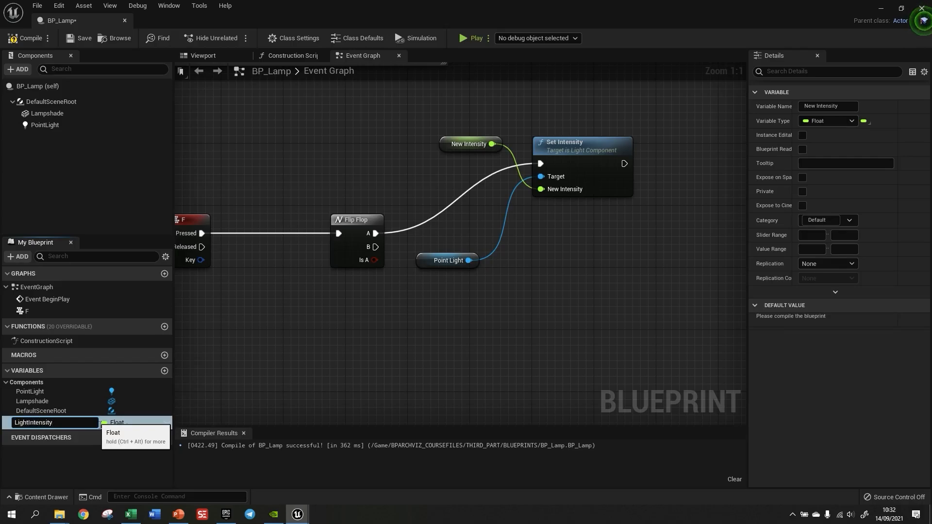
{"action": "key", "text": "Return"}
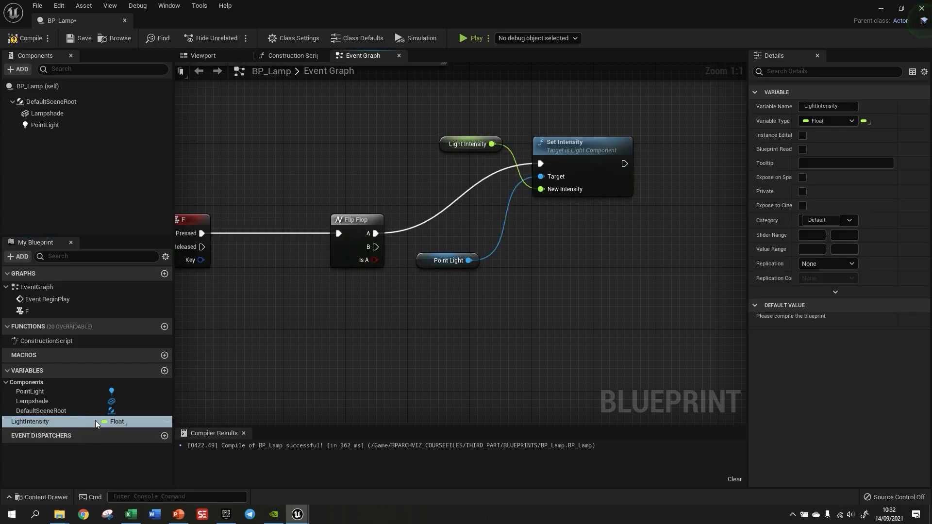
{"action": "left_click", "coordinate": [166, 422]}
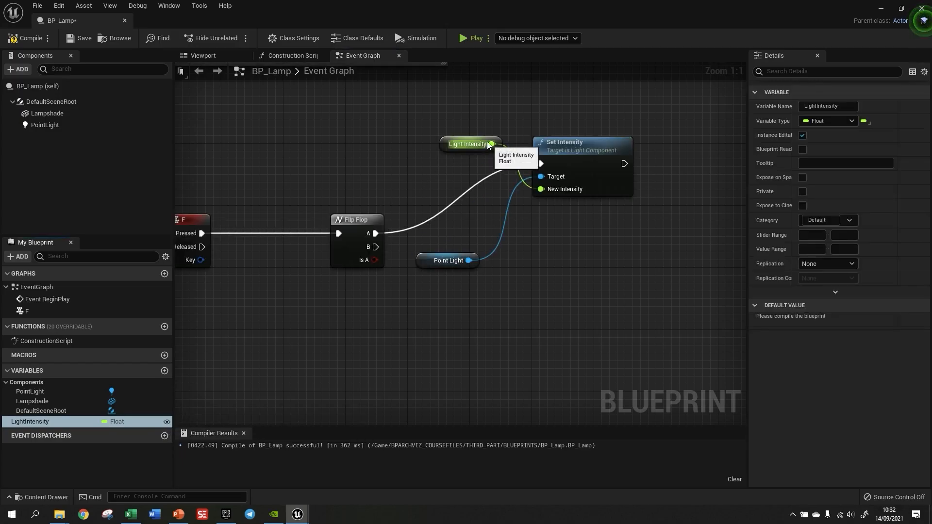
Arrange the Point Light and Light Intensity references below the Set Intensity node, with Point Light above Light Intensity.
{"action": "left_click_drag", "start_coordinate": [488, 144], "coordinate": [453, 280]}
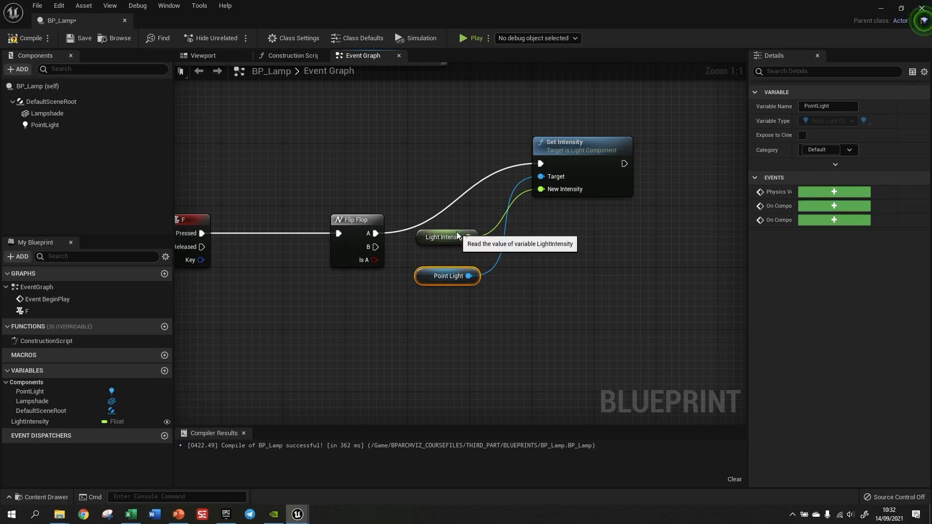
{"action": "left_click_drag", "start_coordinate": [457, 234], "coordinate": [458, 249]}
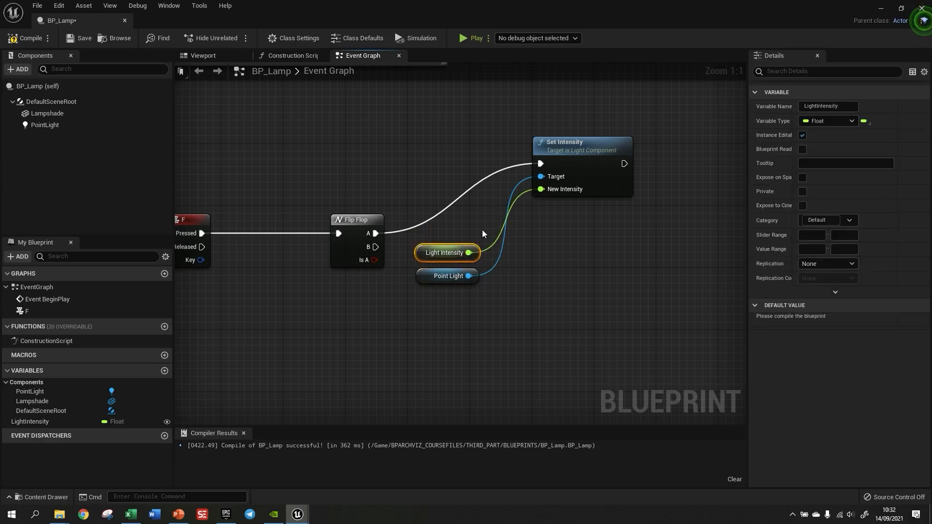
{"action": "left_click_drag", "start_coordinate": [453, 318], "coordinate": [504, 229]}
{"action": "left_click_drag", "start_coordinate": [599, 146], "coordinate": [622, 145]}
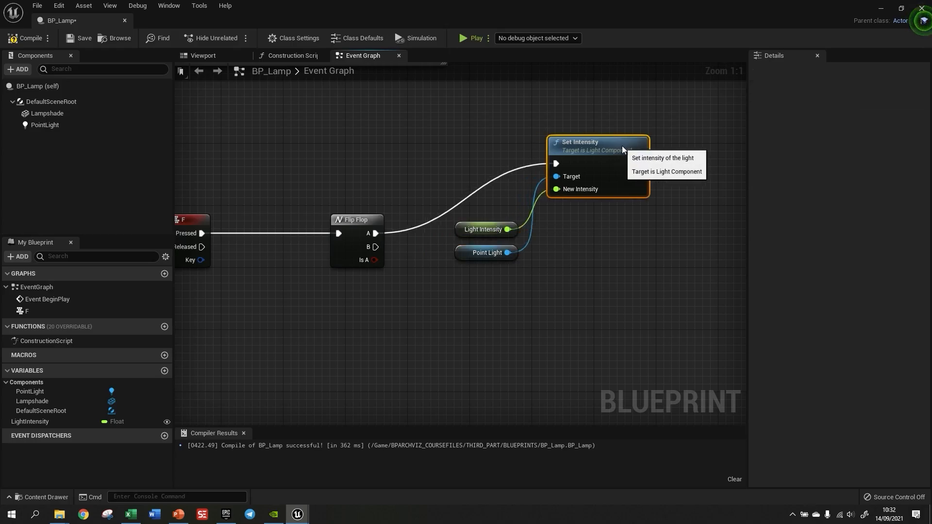
{"action": "left_click", "coordinate": [597, 289]}
{"action": "left_click_drag", "start_coordinate": [505, 226], "coordinate": [504, 274]}
{"action": "left_click_drag", "start_coordinate": [511, 338], "coordinate": [494, 238]}
{"action": "left_click", "coordinate": [542, 380]}
{"action": "right_click_drag", "start_coordinate": [592, 336], "coordinate": [513, 320]}
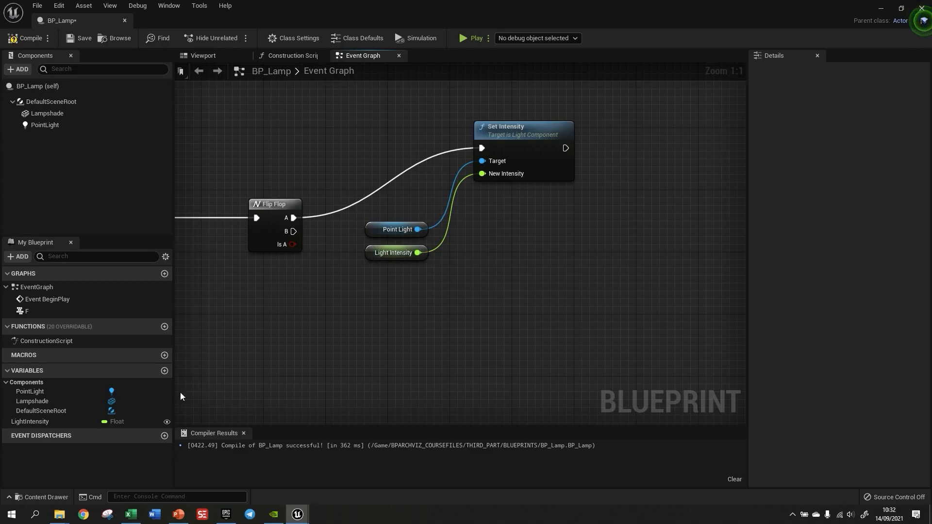
Compile BP_Lamp and check the default value of the LightIntensity variable.
{"action": "left_click", "coordinate": [25, 37]}
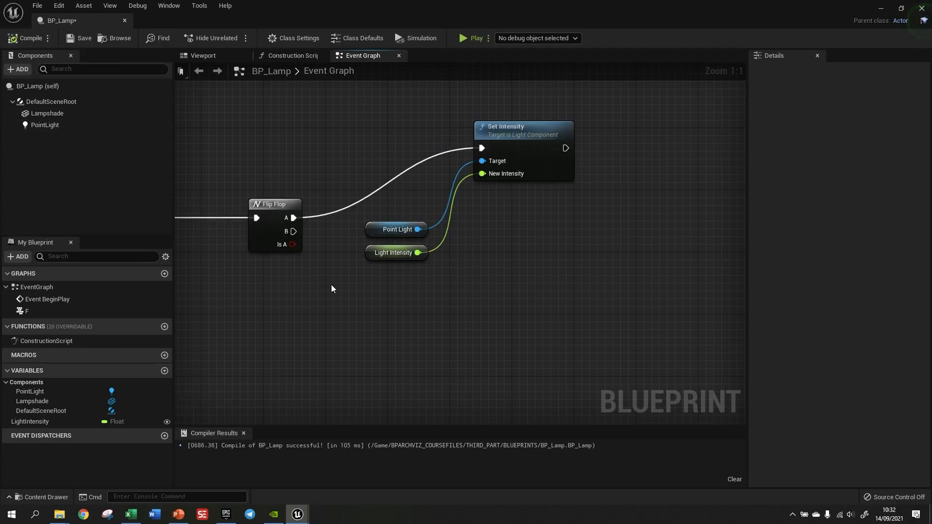
{"action": "left_click", "coordinate": [392, 255]}
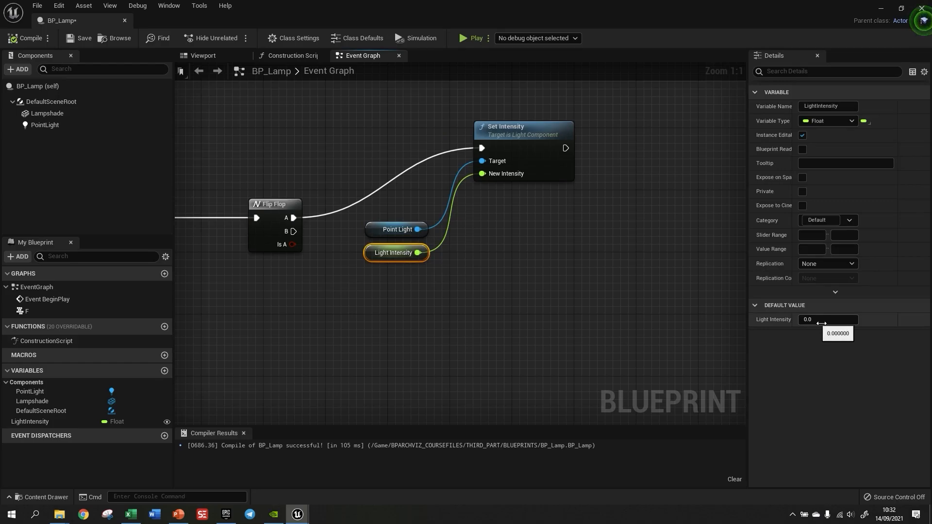
{"action": "left_click", "coordinate": [538, 251]}
Duplicate the Set Intensity node, place the copy below the original, and execute it from Flip Flop's B output.
{"action": "left_click_drag", "start_coordinate": [293, 231], "coordinate": [321, 251]}
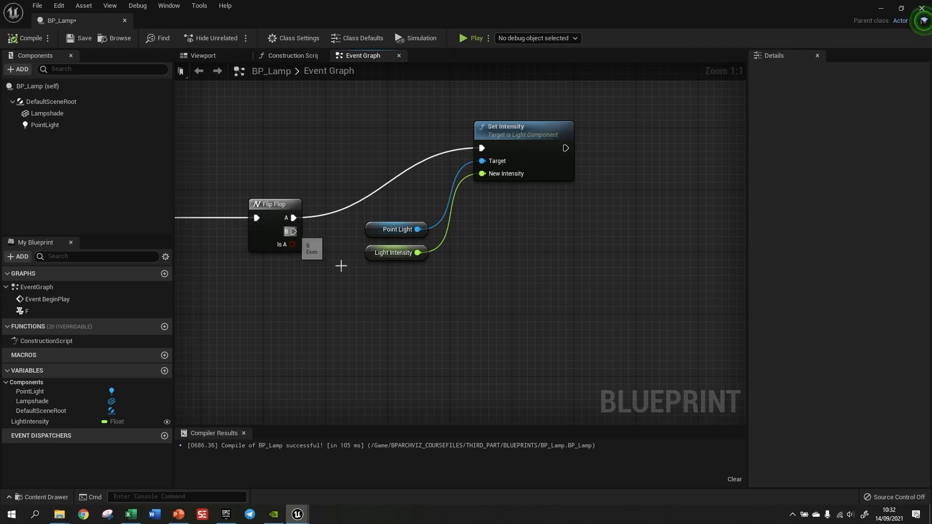
{"action": "left_click", "coordinate": [551, 130]}
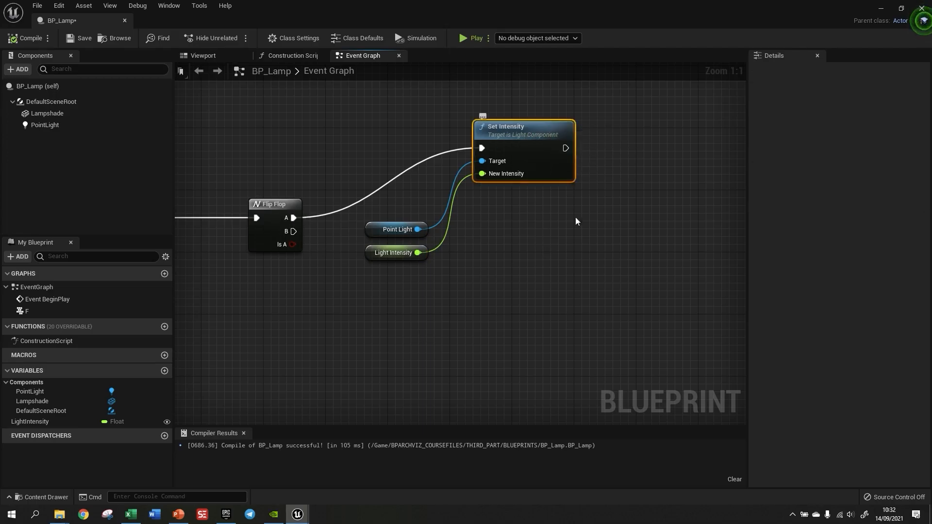
{"action": "key", "text": "ctrl+d"}
{"action": "left_click_drag", "start_coordinate": [606, 142], "coordinate": [523, 282]}
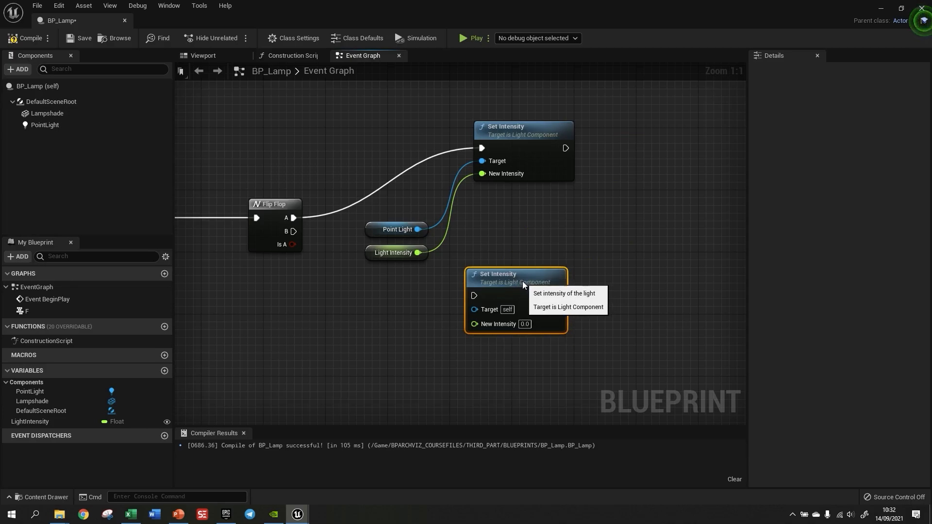
{"action": "left_click_drag", "start_coordinate": [294, 231], "coordinate": [474, 297]}
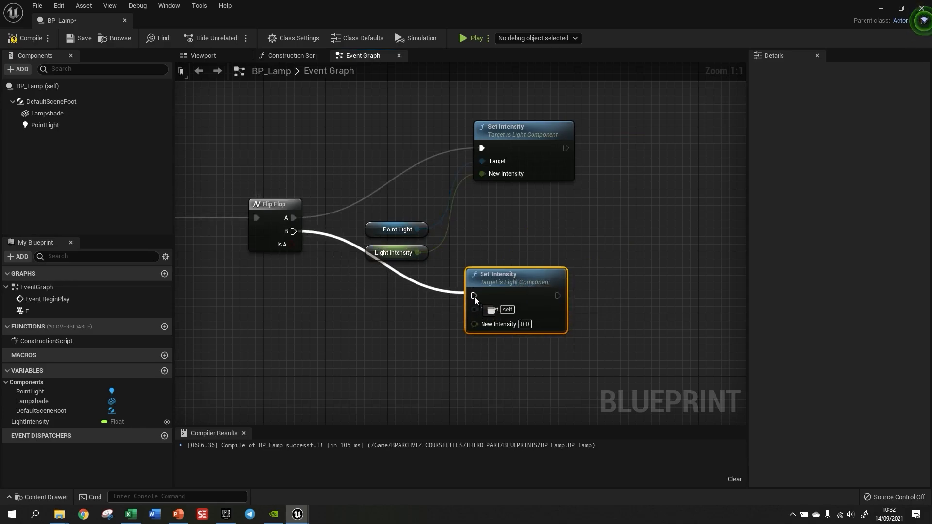
{"action": "left_click_drag", "start_coordinate": [541, 284], "coordinate": [540, 307]}
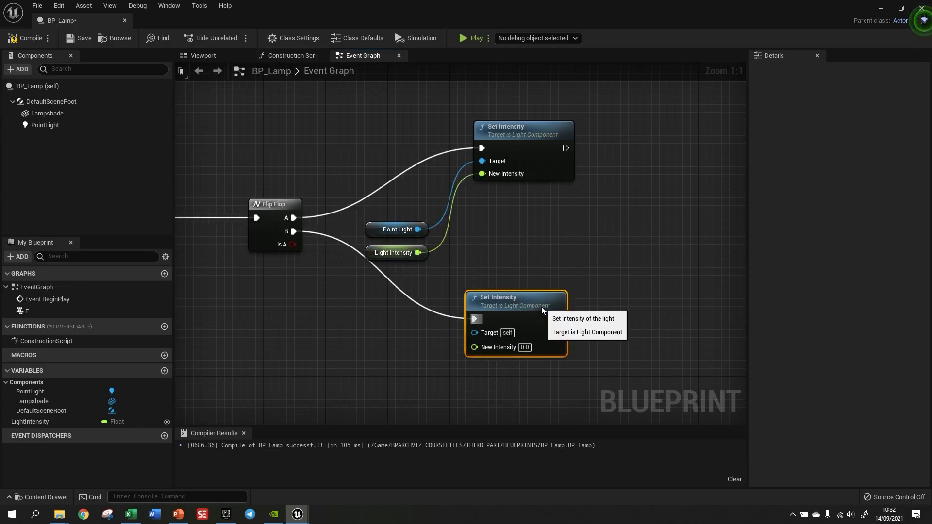
Connect Point Light to the second Set Intensity's Target and move both variable references up between the two Set Intensity nodes.
{"action": "left_click_drag", "start_coordinate": [417, 229], "coordinate": [474, 332]}
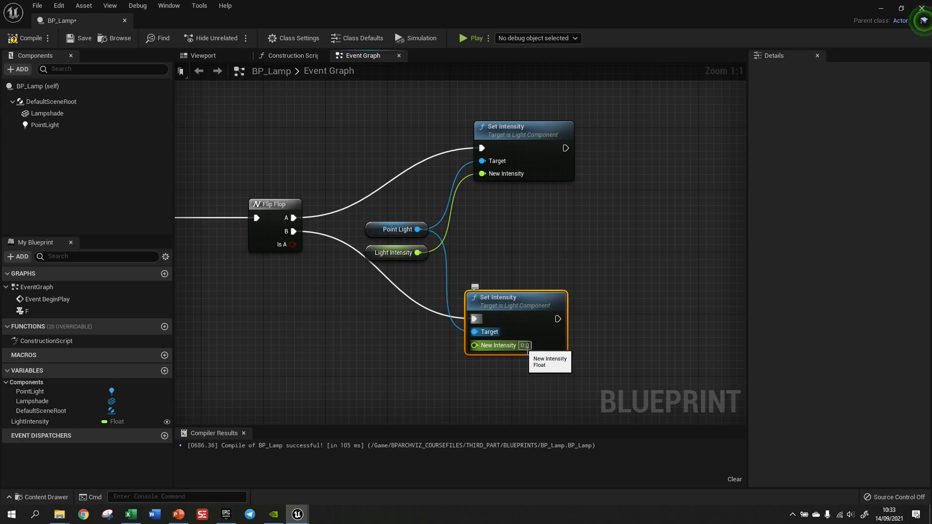
{"action": "left_click_drag", "start_coordinate": [434, 266], "coordinate": [406, 206]}
{"action": "left_click", "coordinate": [545, 249]}
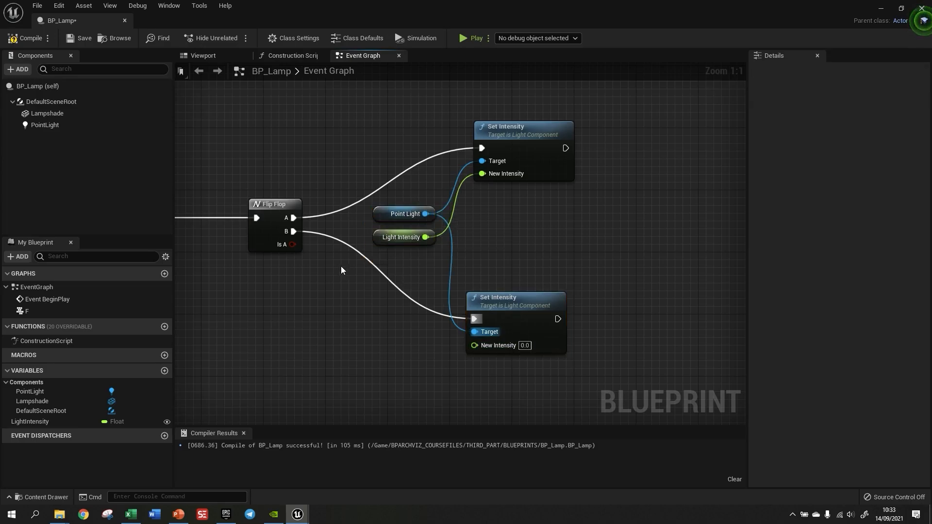
{"action": "scroll", "coordinate": [576, 282], "scroll_direction": "down", "scroll_amount": 1}
{"action": "right_click_drag", "start_coordinate": [333, 273], "coordinate": [479, 279]}
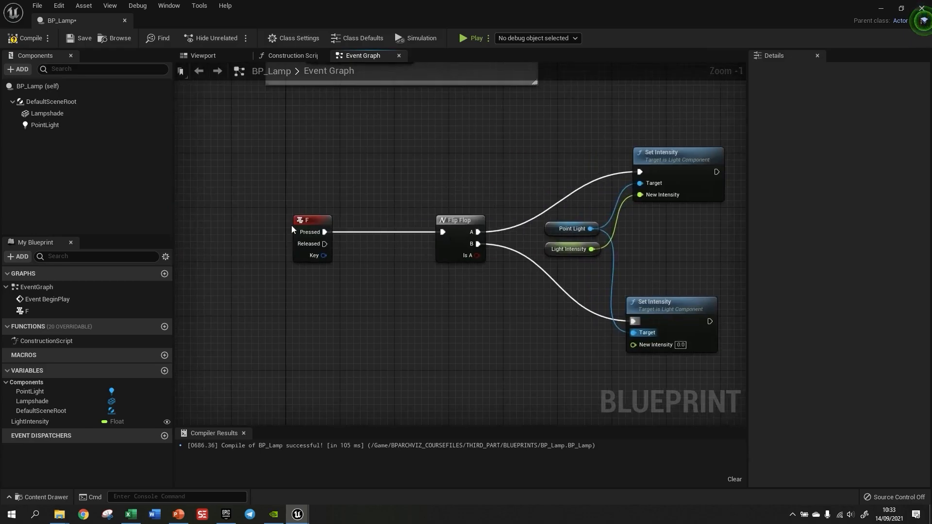
{"action": "right_click_drag", "start_coordinate": [505, 315], "coordinate": [446, 313]}
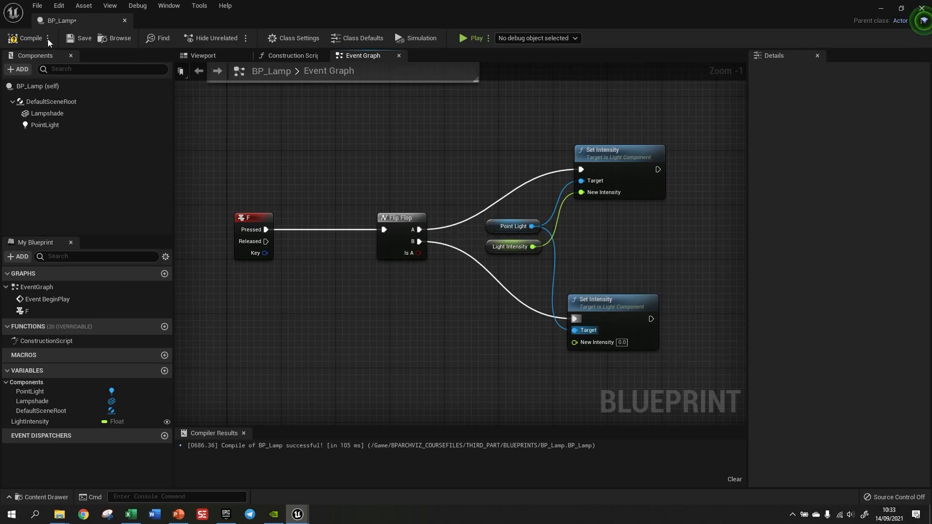
Compile and save BP_Lamp, and switch to the R2_MainLevel_Day level.
{"action": "left_click", "coordinate": [29, 38]}
{"action": "left_click", "coordinate": [80, 38]}
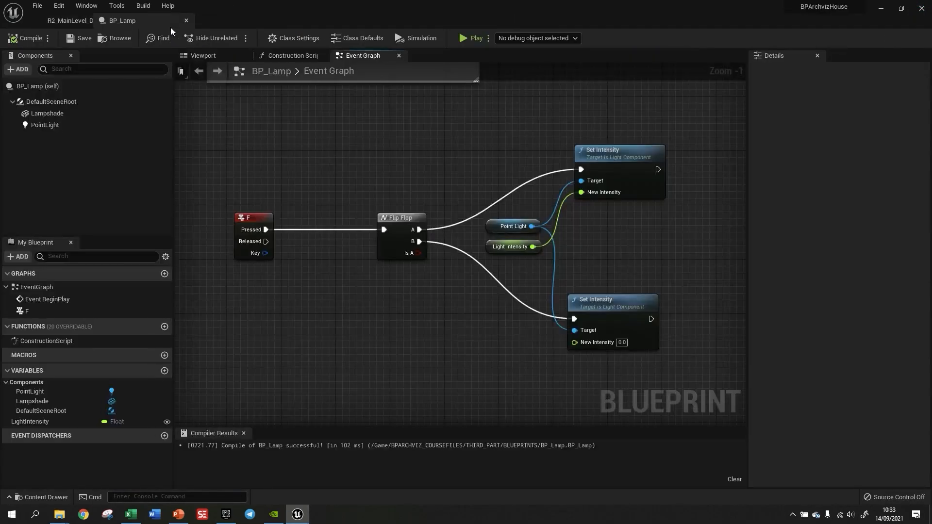
{"action": "left_click", "coordinate": [83, 22]}
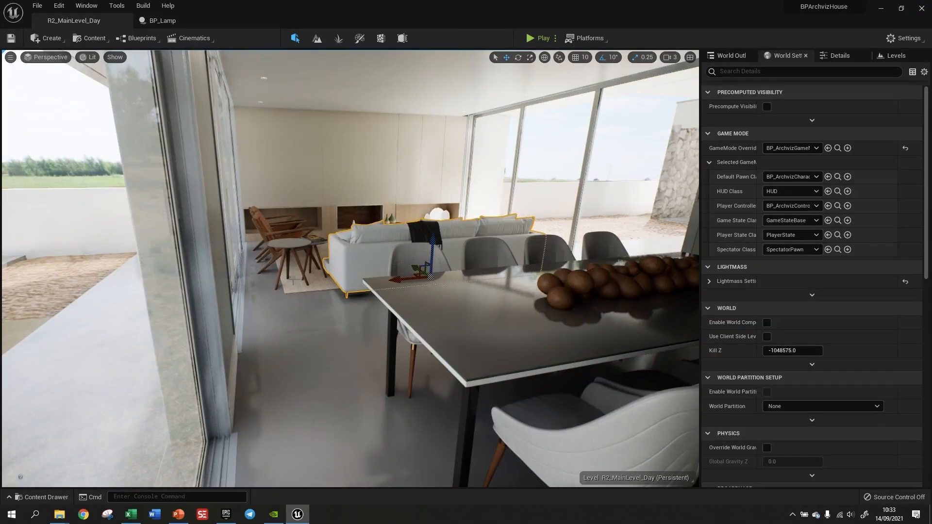
Place BP_Lamp from the THIRD_PART/BLUEPRINTS folder on the taller side table between the sofa and the leather armchair.
{"action": "left_click", "coordinate": [291, 246]}
{"action": "key", "text": "f"}
{"action": "left_click_drag", "start_coordinate": [505, 325], "coordinate": [165, 349], "text": "alt"}
{"action": "right_click_drag", "start_coordinate": [166, 350], "coordinate": [127, 420], "text": "alt"}
{"action": "left_click_drag", "start_coordinate": [127, 421], "coordinate": [90, 491], "text": "alt"}
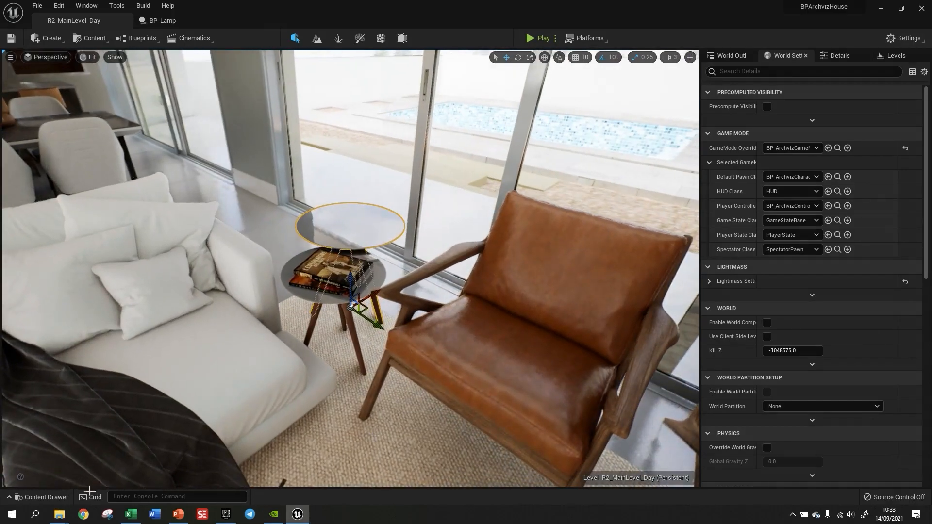
{"action": "left_click", "coordinate": [41, 497]}
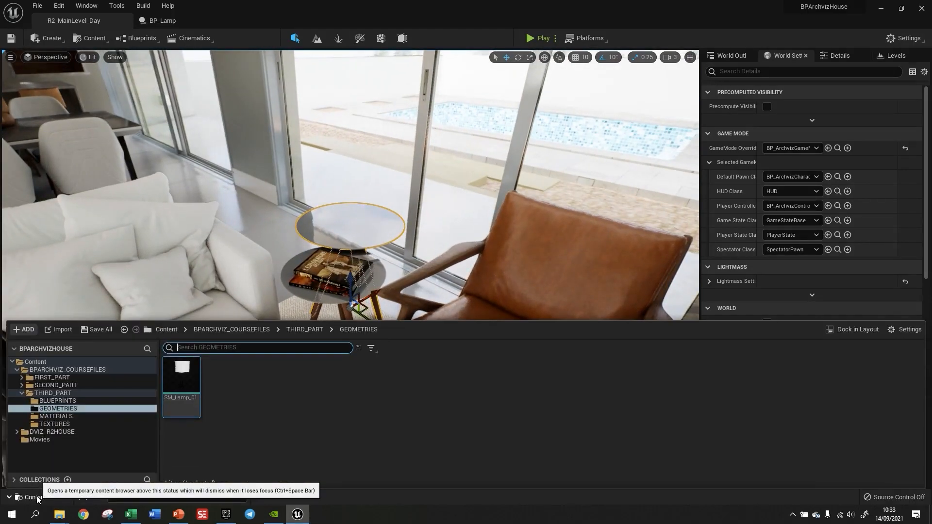
{"action": "left_click", "coordinate": [63, 400]}
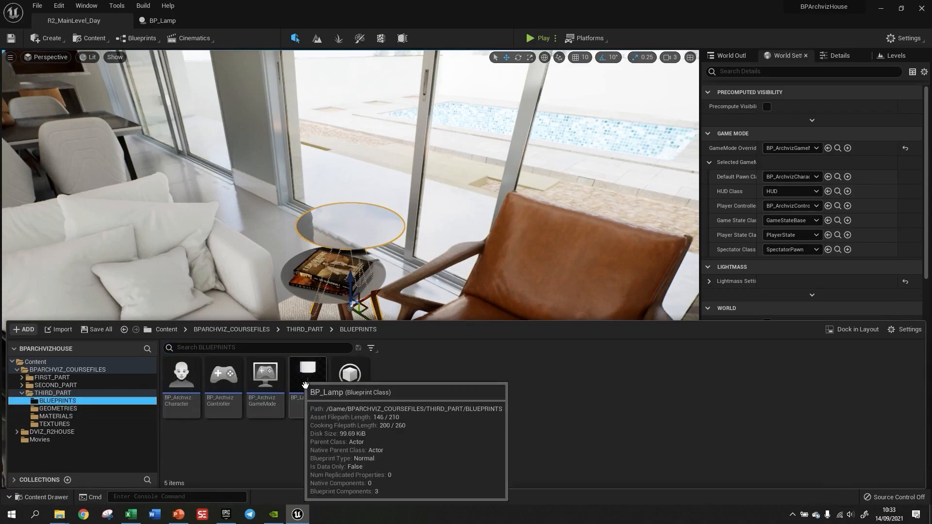
{"action": "left_click_drag", "start_coordinate": [308, 376], "coordinate": [432, 221]}
{"action": "scroll", "coordinate": [344, 258], "scroll_direction": "down", "scroll_amount": 5}
{"action": "left_click_drag", "start_coordinate": [397, 312], "coordinate": [397, 279], "text": "alt"}
{"action": "key", "text": "f"}
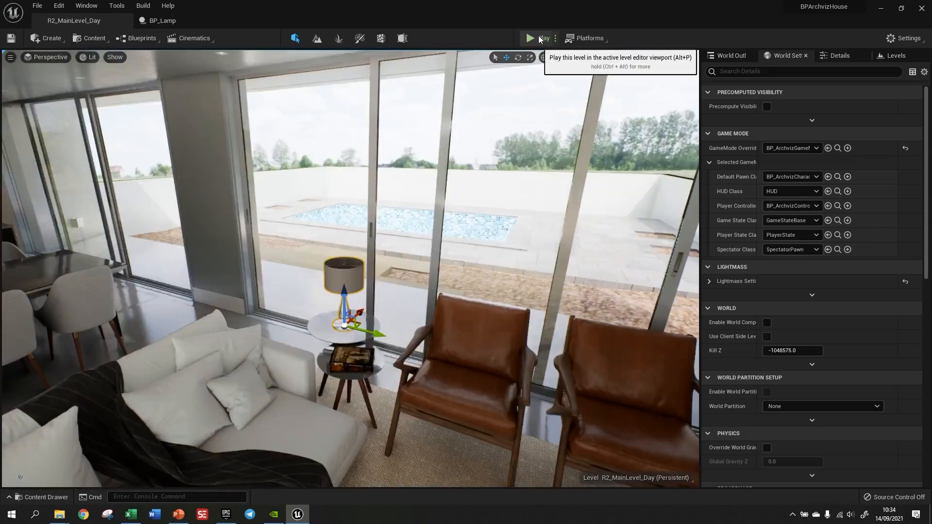
Play the level and walk toward the lamp to test its light.
{"action": "key", "text": "alt+p"}
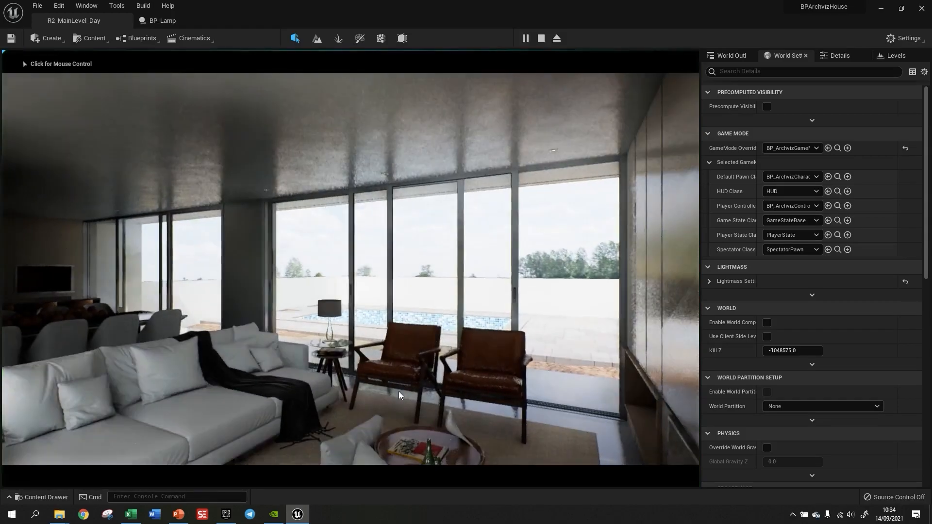
{"action": "key", "text": "w"}
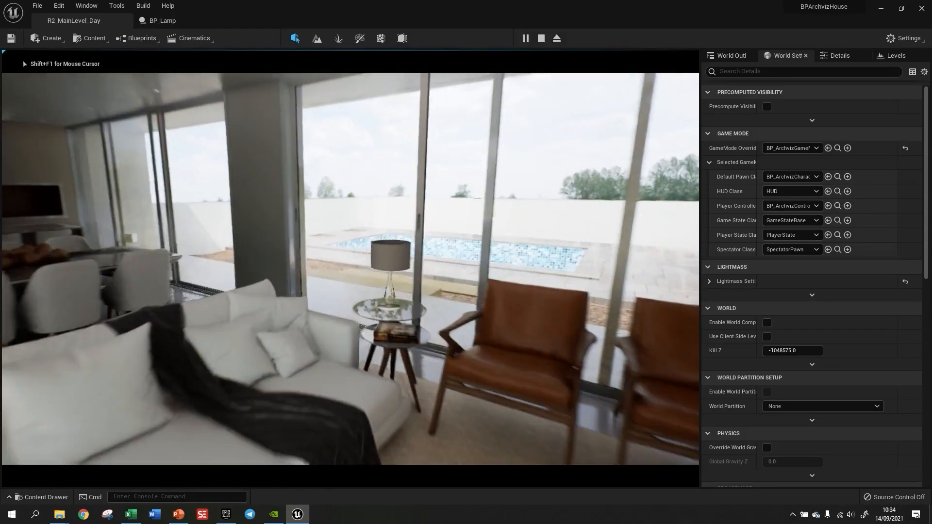
{"action": "key", "text": "d"}
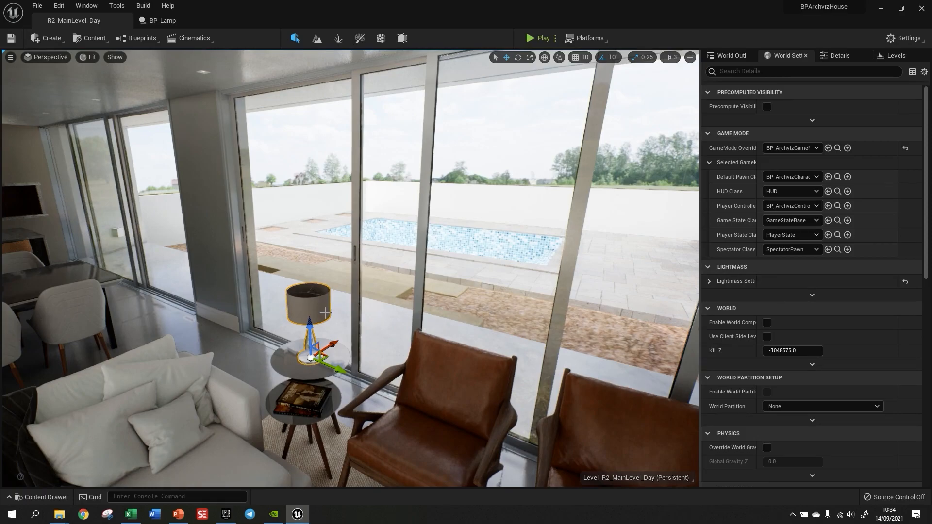
Set the placed BP_Lamp's Light Intensity to 1000.
{"action": "right_click_drag", "start_coordinate": [415, 352], "coordinate": [425, 357]}
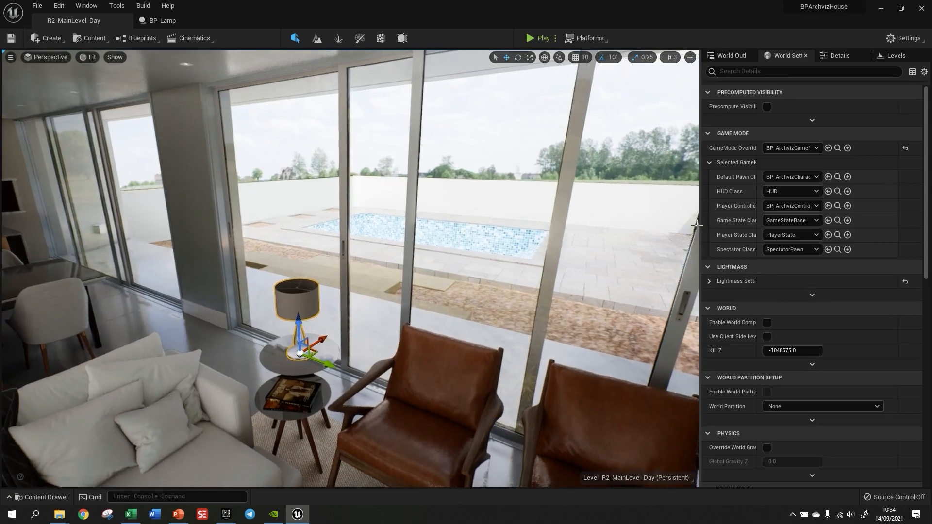
{"action": "left_click", "coordinate": [840, 56]}
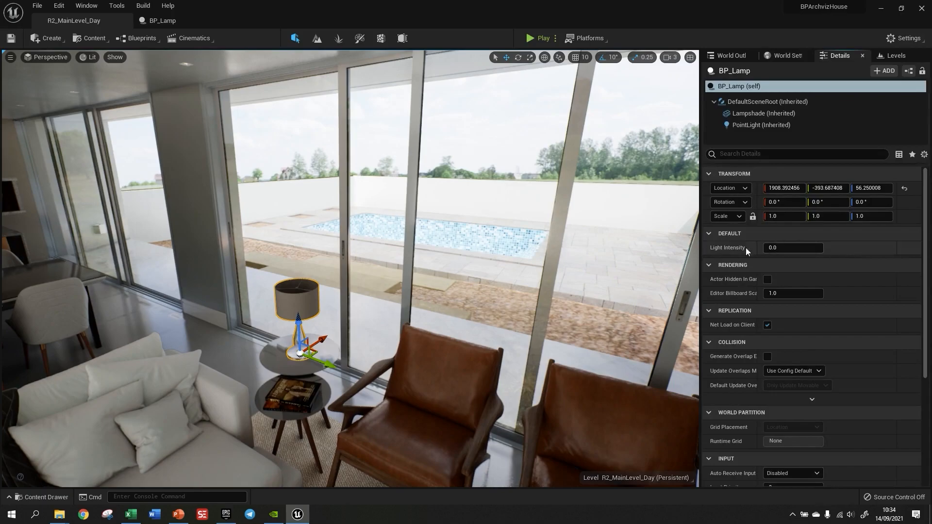
{"action": "key", "text": "Tab"}
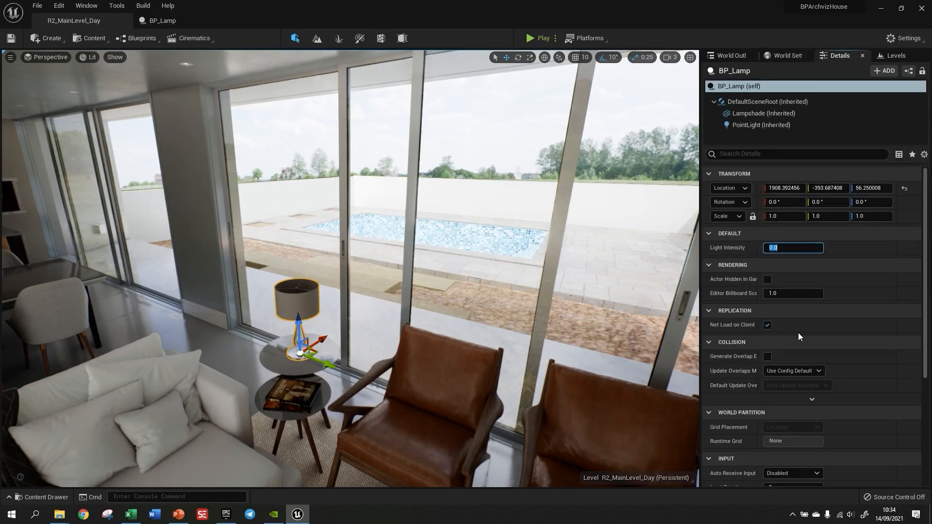
{"action": "type", "text": "1000"}
{"action": "key", "text": "Return"}
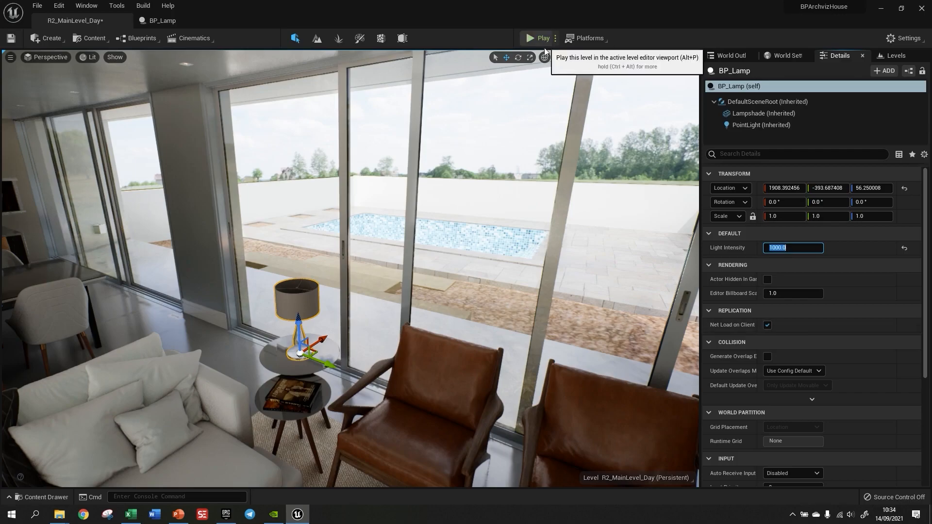
Play the level, toggle the lamp's light on and off repeatedly from near the side table, and stop playing.
{"action": "key", "text": "alt+p"}
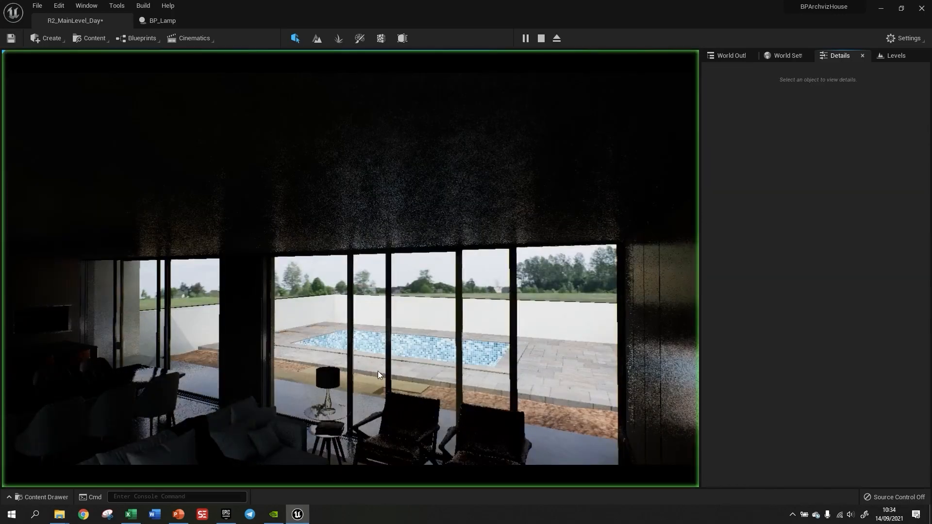
{"action": "left_click", "coordinate": [377, 371]}
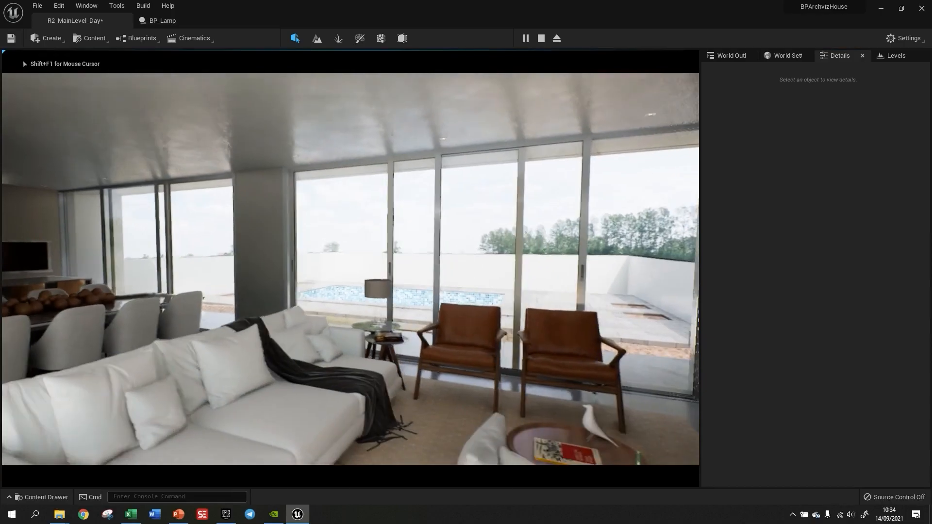
{"action": "key", "text": "l"}
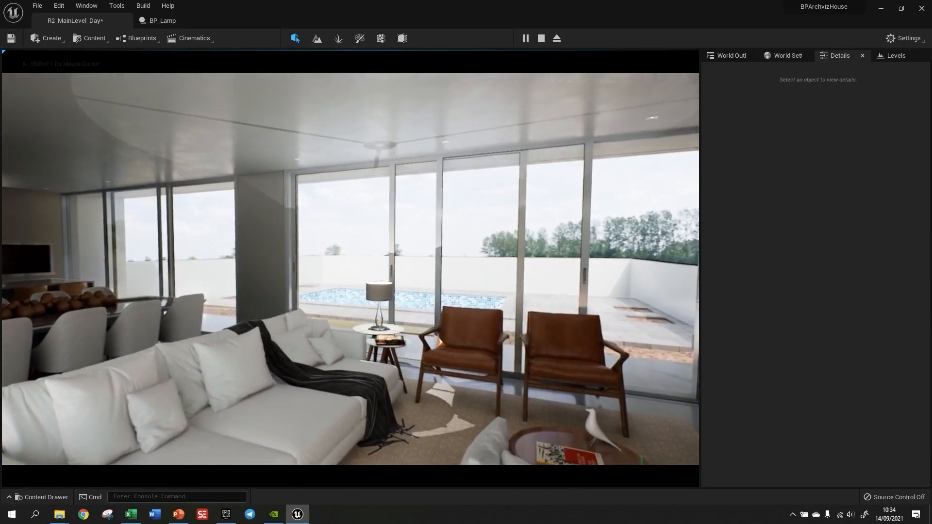
{"action": "key", "text": "w"}
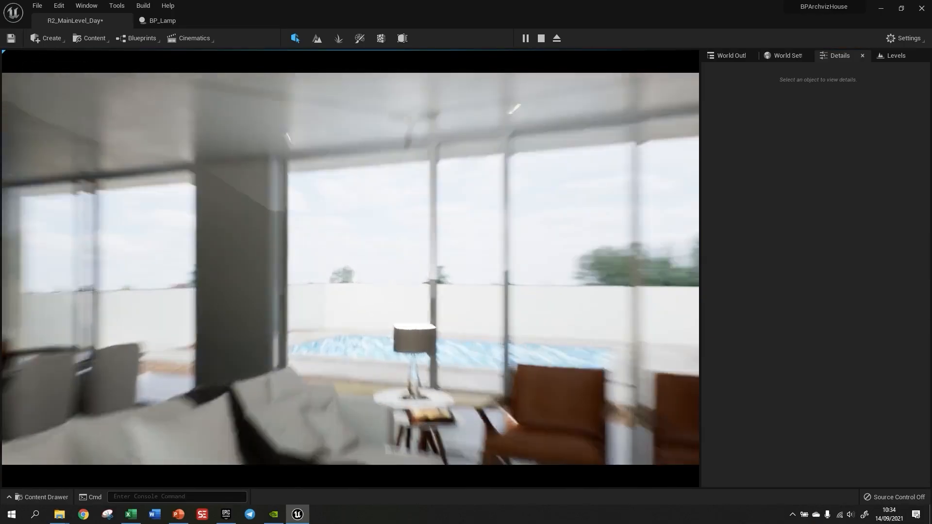
{"action": "key", "text": "l"}
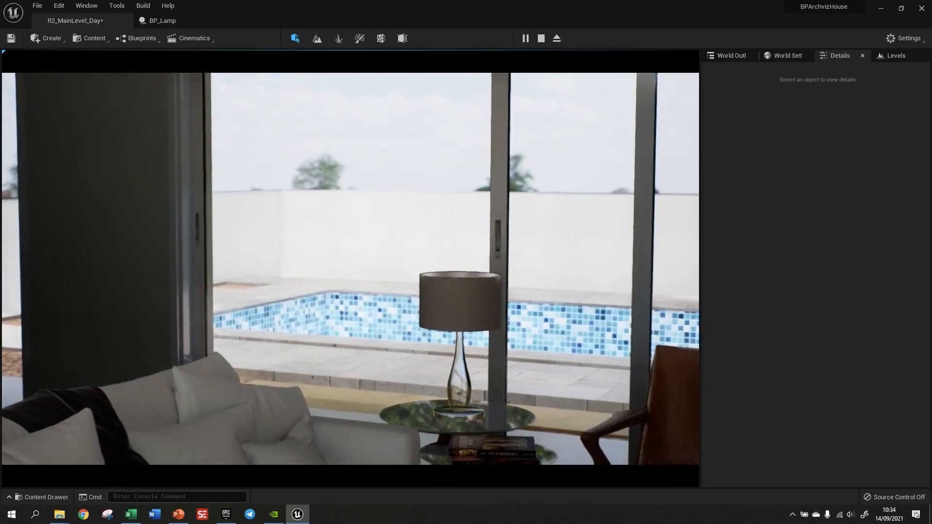
{"action": "key", "text": "l"}
{"action": "key", "text": "l"}
{"action": "key", "text": "l"}
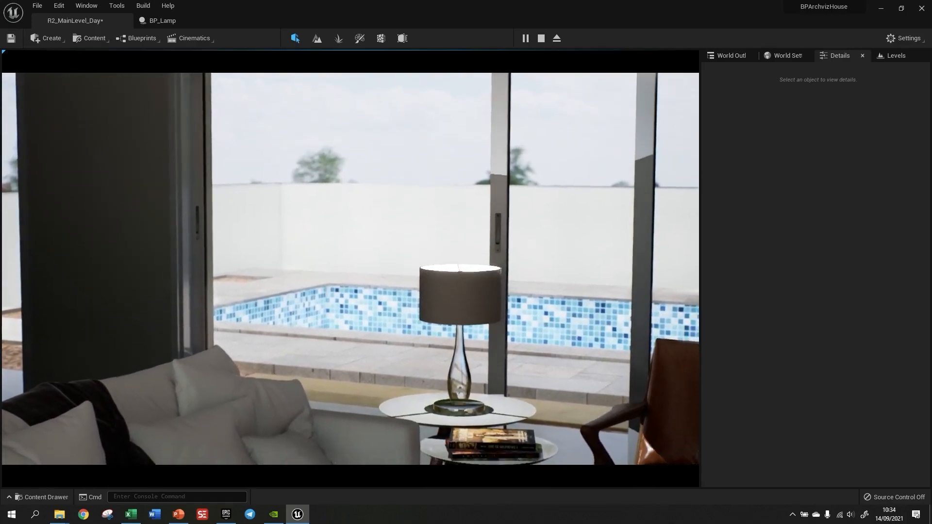
{"action": "key", "text": "l"}
{"action": "key", "text": "l"}
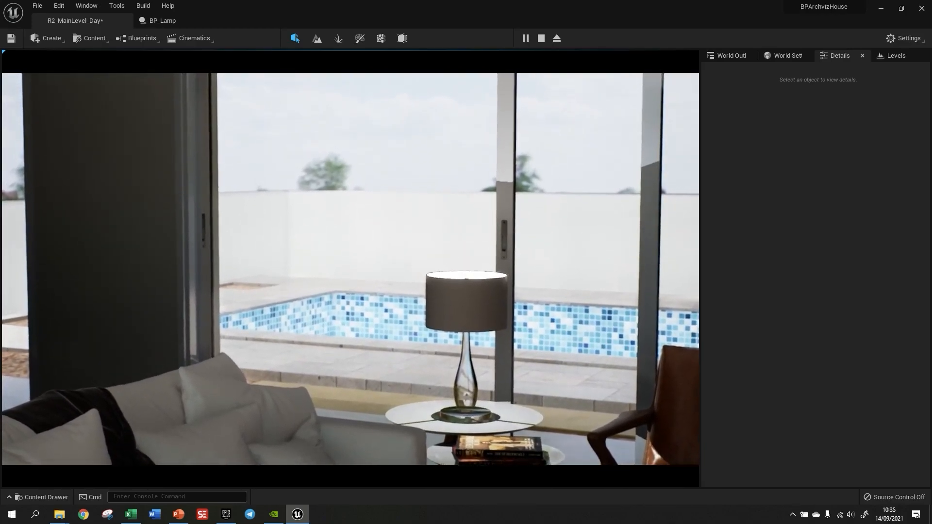
{"action": "key", "text": "Escape"}
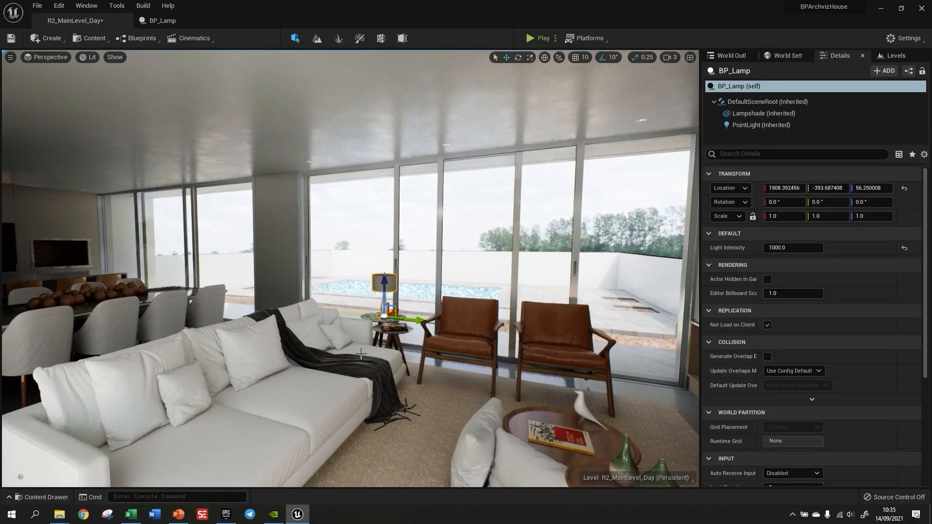
Set the placed BP_Lamp's Light Intensity to 500.
{"action": "key", "text": "w"}
{"action": "right_click_drag", "start_coordinate": [349, 269], "coordinate": [398, 336]}
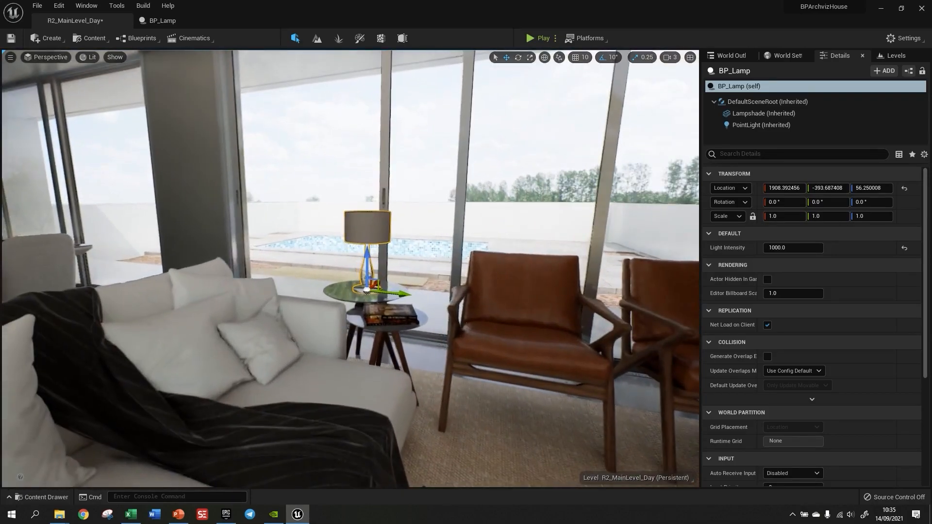
{"action": "left_click", "coordinate": [806, 249]}
{"action": "type", "text": "500"}
{"action": "key", "text": "Return"}
Play the level and walk toward the side table to check the lamp at 500 intensity, and stop playing.
{"action": "left_click", "coordinate": [539, 38]}
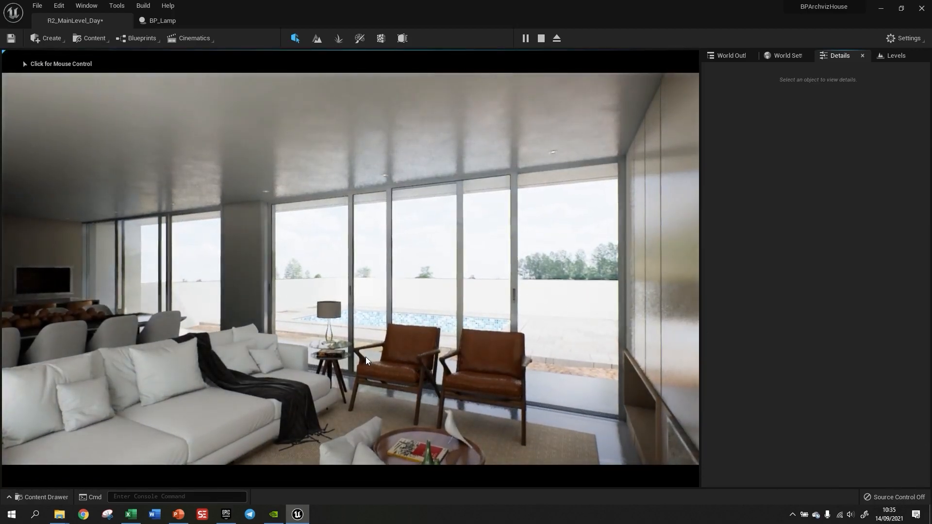
{"action": "left_click", "coordinate": [365, 357]}
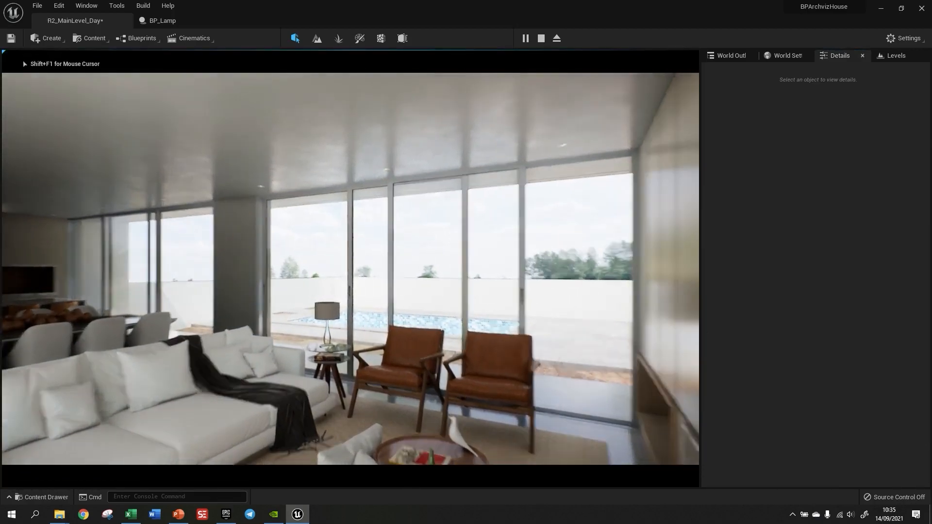
{"action": "key", "text": "w"}
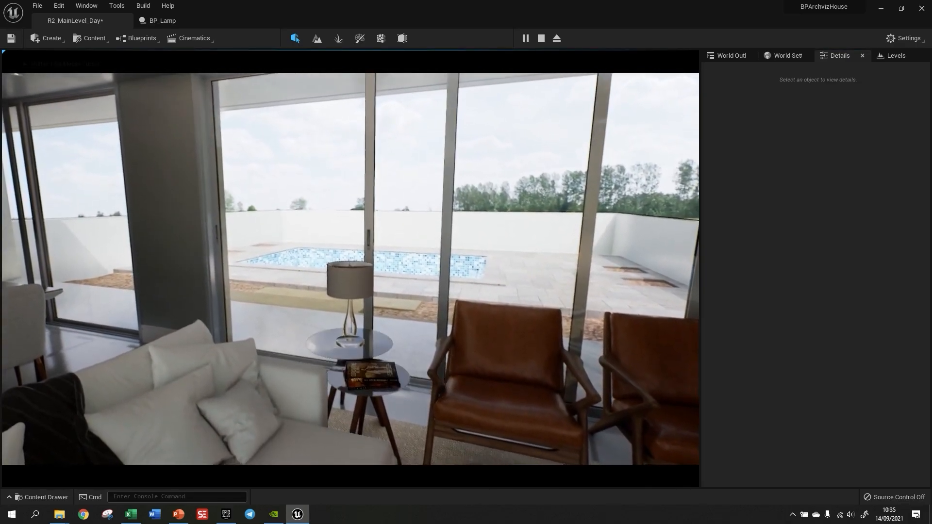
{"action": "key", "text": "Escape"}
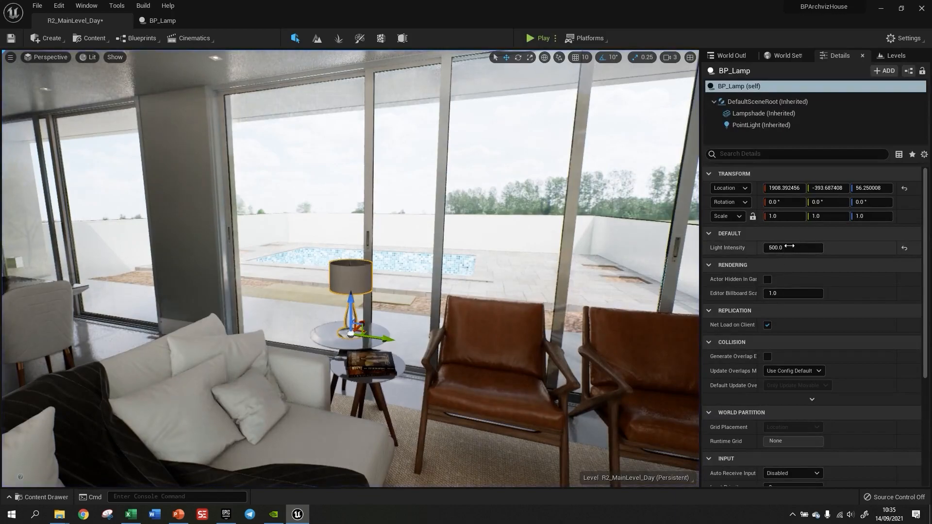
Lower the placed BP_Lamp's Light Intensity to 200.
{"action": "left_click", "coordinate": [789, 247]}
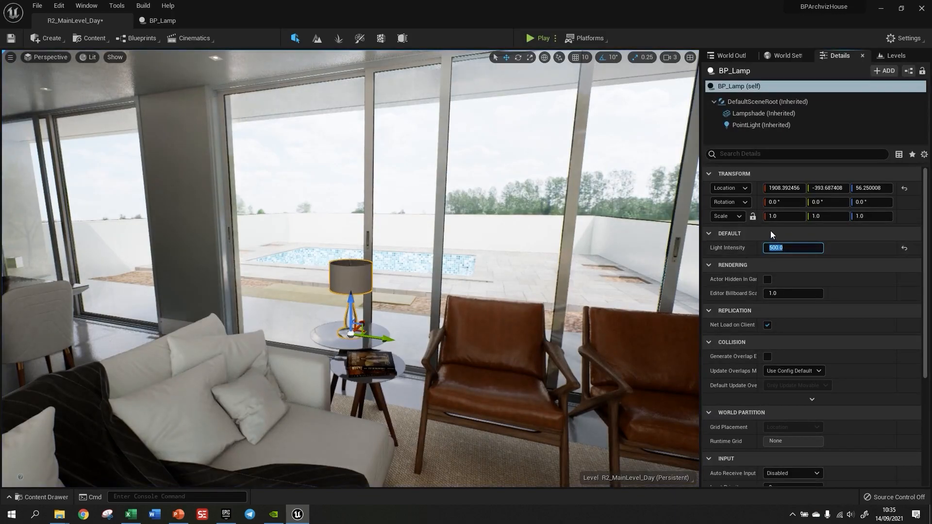
{"action": "type", "text": "200"}
{"action": "key", "text": "Return"}
Play the level and walk around the sofa to inspect the lamp's light and shade from above, and stop playing.
{"action": "key", "text": "alt+p"}
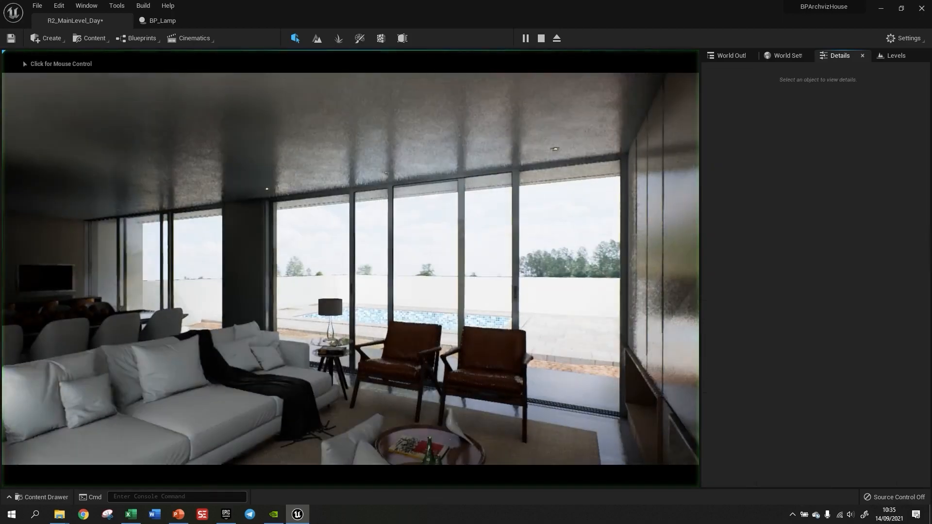
{"action": "key", "text": "w"}
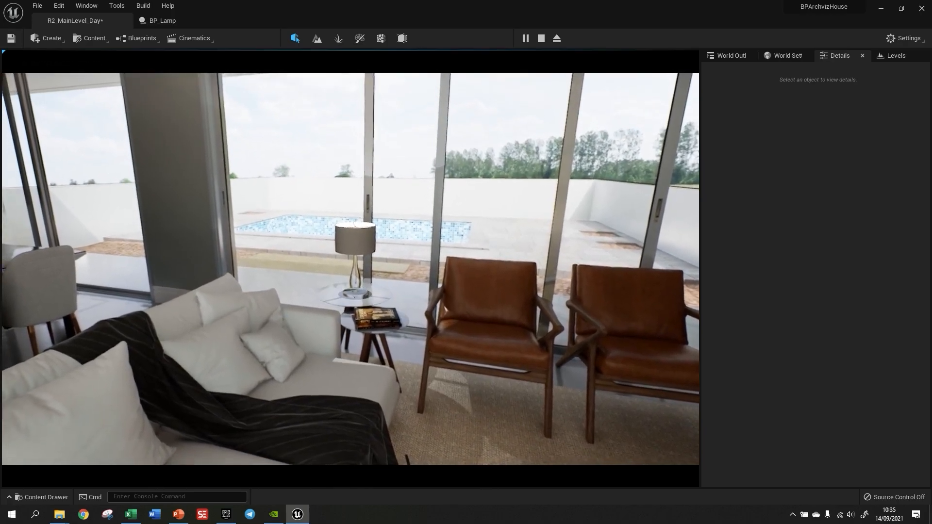
{"action": "key", "text": "w"}
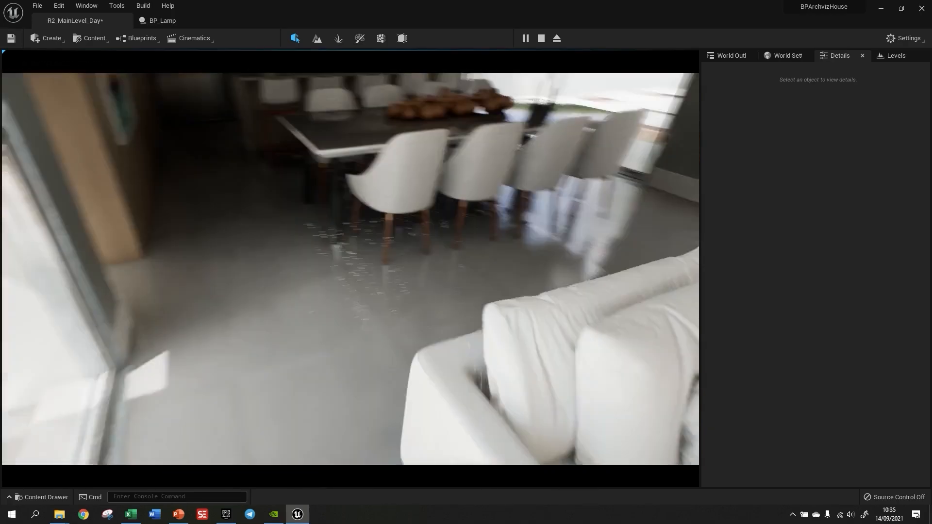
{"action": "key", "text": "w"}
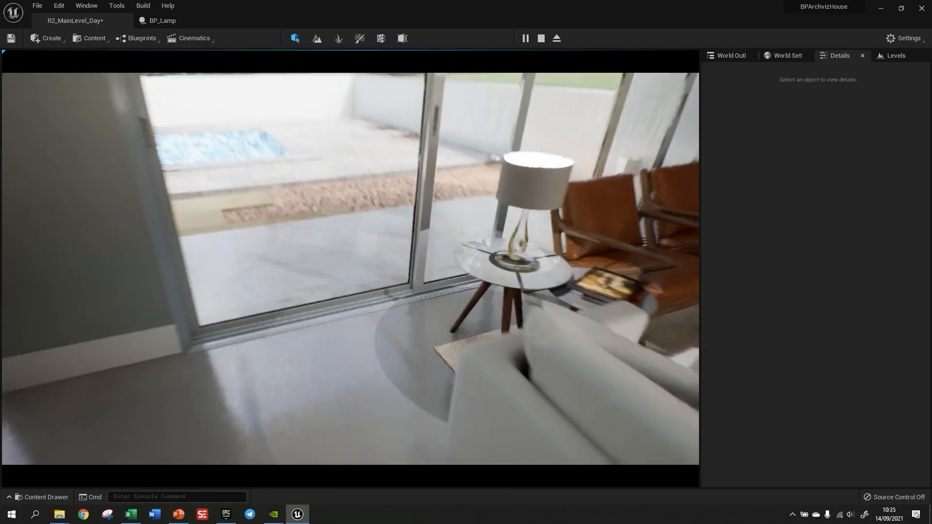
{"action": "key", "text": "w"}
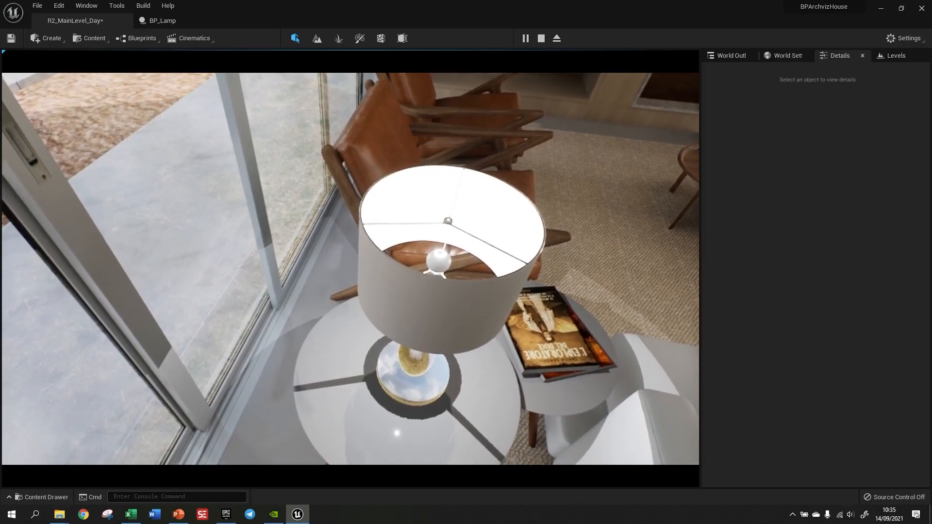
{"action": "key", "text": "Escape"}
Set the placed BP_Lamp's Light Intensity to 100 and clear the selection.
{"action": "key", "text": "f"}
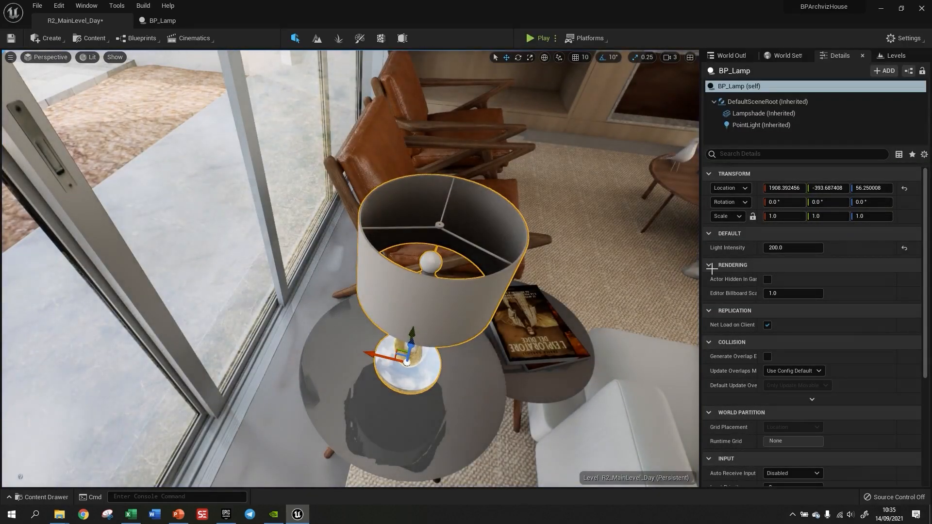
{"action": "left_click", "coordinate": [798, 248]}
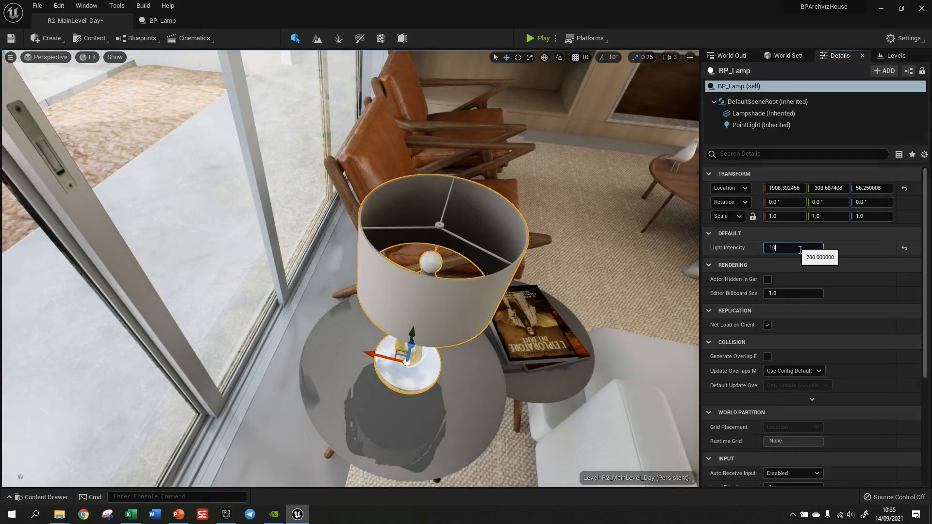
{"action": "right_click_drag", "start_coordinate": [595, 340], "coordinate": [456, 294]}
{"action": "scroll", "coordinate": [570, 361], "scroll_direction": "down", "scroll_amount": 3}
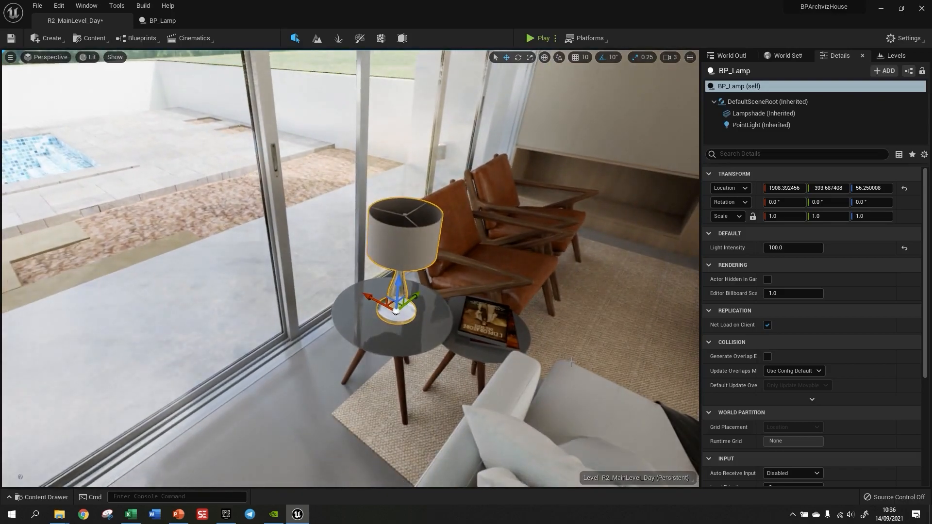
{"action": "key", "text": "Escape"}
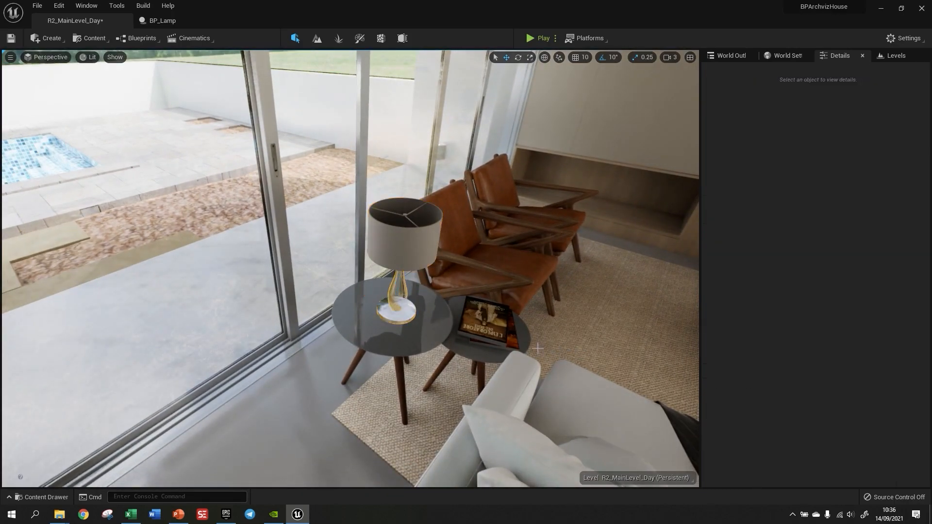
In BP_Lamp's Event Graph, add a Set Material (Lampshade) node following the Set Intensity node on the Flip Flop's A branch.
{"action": "left_click", "coordinate": [398, 260]}
{"action": "left_click", "coordinate": [179, 23]}
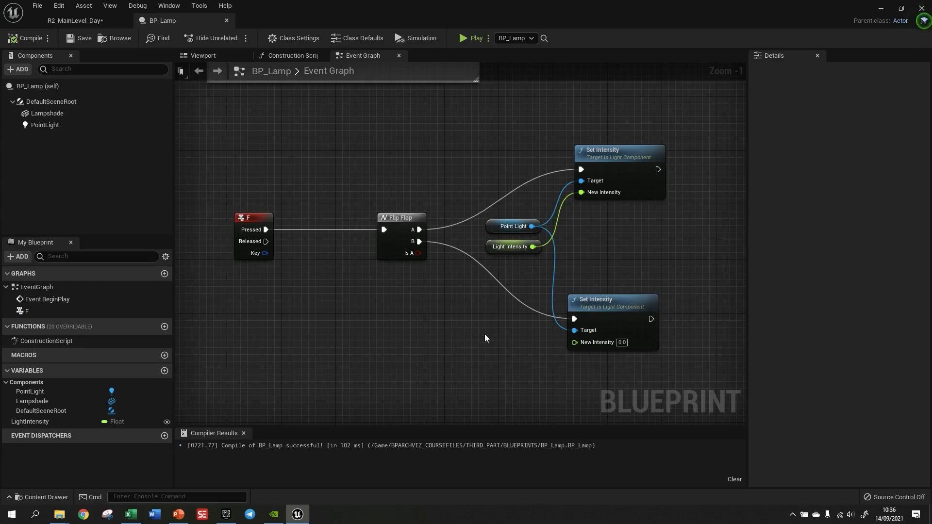
{"action": "scroll", "coordinate": [485, 340], "scroll_direction": "down", "scroll_amount": 1}
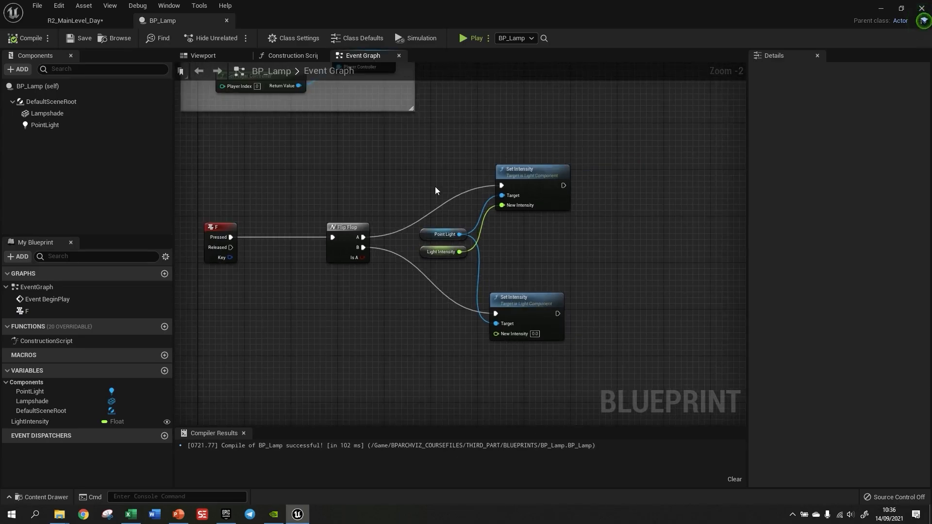
{"action": "right_click_drag", "start_coordinate": [664, 316], "coordinate": [611, 314]}
{"action": "scroll", "coordinate": [313, 293], "scroll_direction": "down", "scroll_amount": 1}
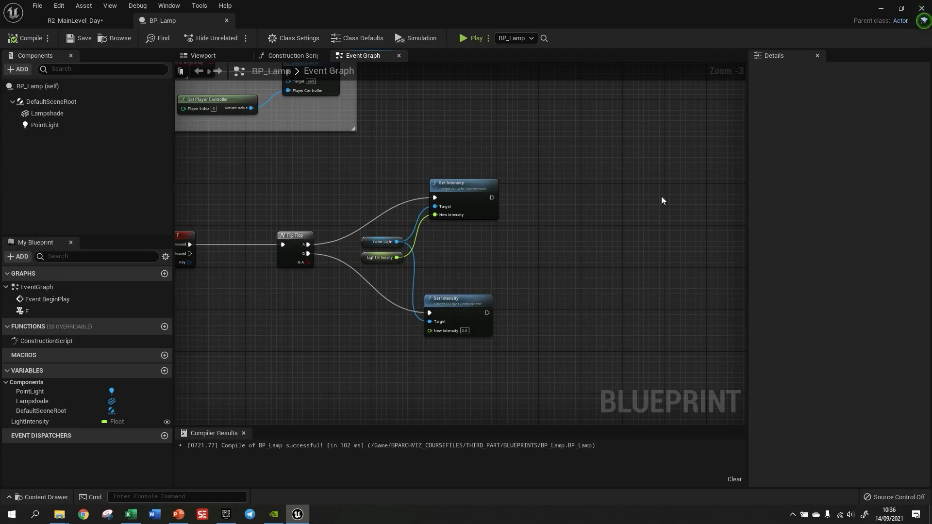
{"action": "scroll", "coordinate": [663, 199], "scroll_direction": "up", "scroll_amount": 3}
{"action": "left_click_drag", "start_coordinate": [410, 198], "coordinate": [535, 203]}
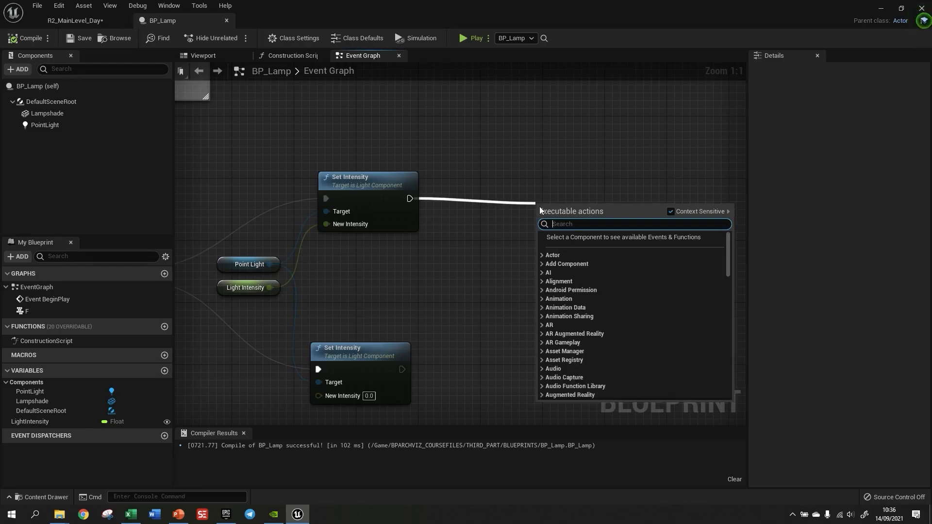
{"action": "type", "text": "setmate"}
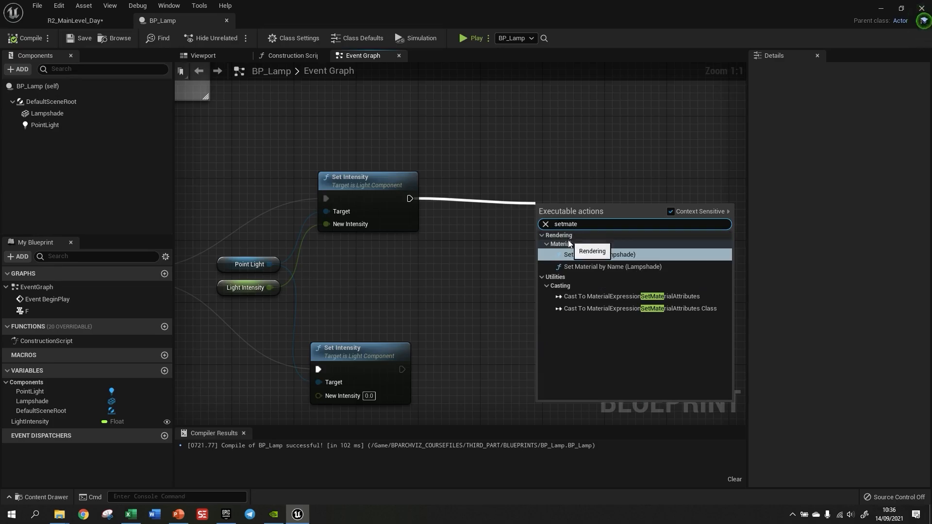
{"action": "left_click", "coordinate": [607, 257]}
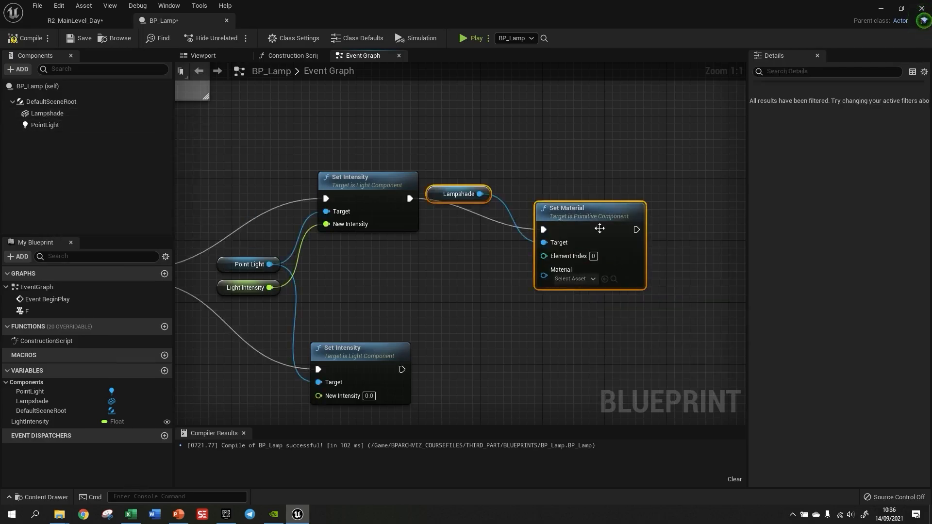
Align the Set Material node with the upper Set Intensity node and move the Lampshade reference below their connection.
{"action": "left_click_drag", "start_coordinate": [562, 219], "coordinate": [562, 189]}
{"action": "left_click", "coordinate": [447, 306]}
{"action": "left_click_drag", "start_coordinate": [465, 162], "coordinate": [446, 275]}
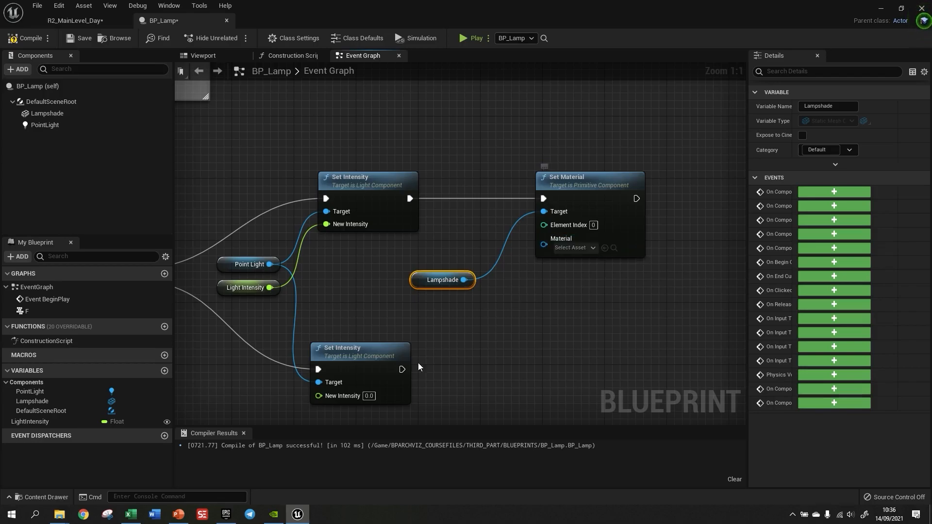
Assign MI_Light_01 from THIRD_PART/MATERIALS as the Set Material node's material and move the Lampshade reference slightly up.
{"action": "left_click", "coordinate": [13, 498]}
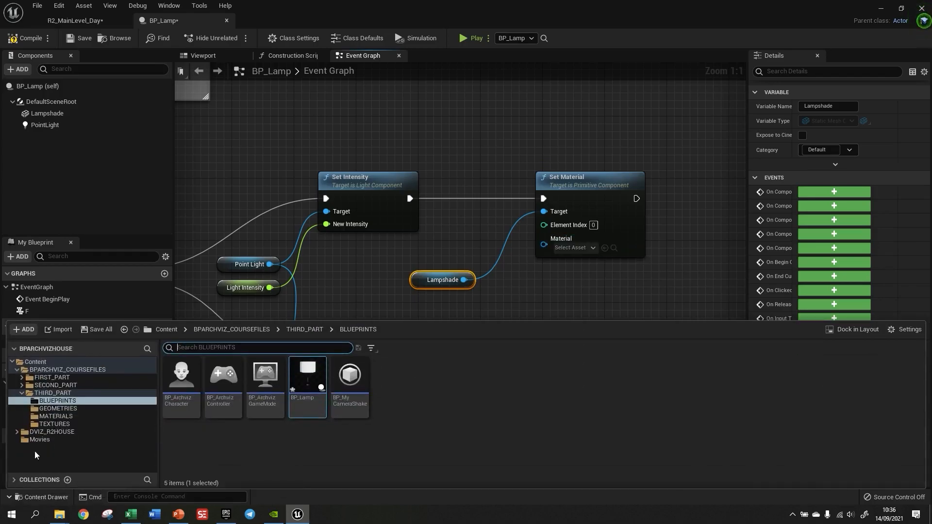
{"action": "left_click", "coordinate": [54, 417]}
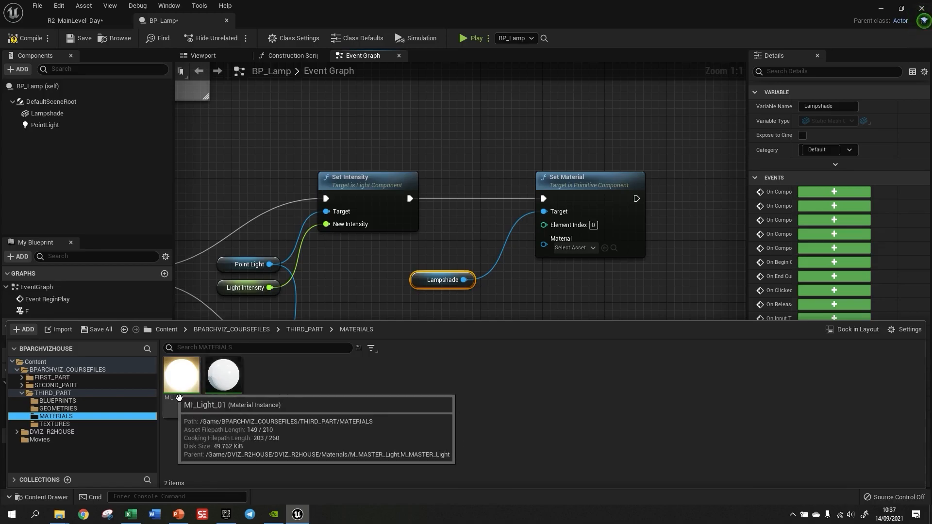
{"action": "left_click_drag", "start_coordinate": [180, 386], "coordinate": [580, 251]}
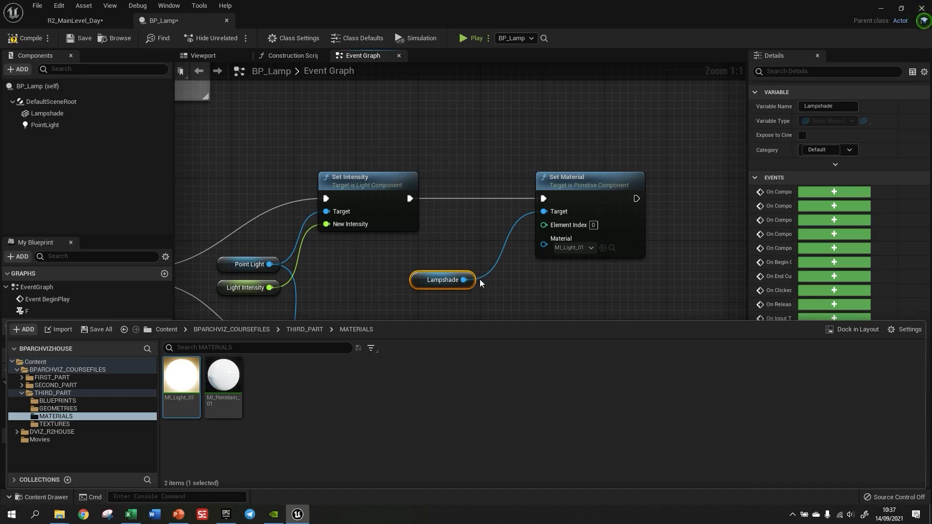
{"action": "left_click", "coordinate": [498, 300]}
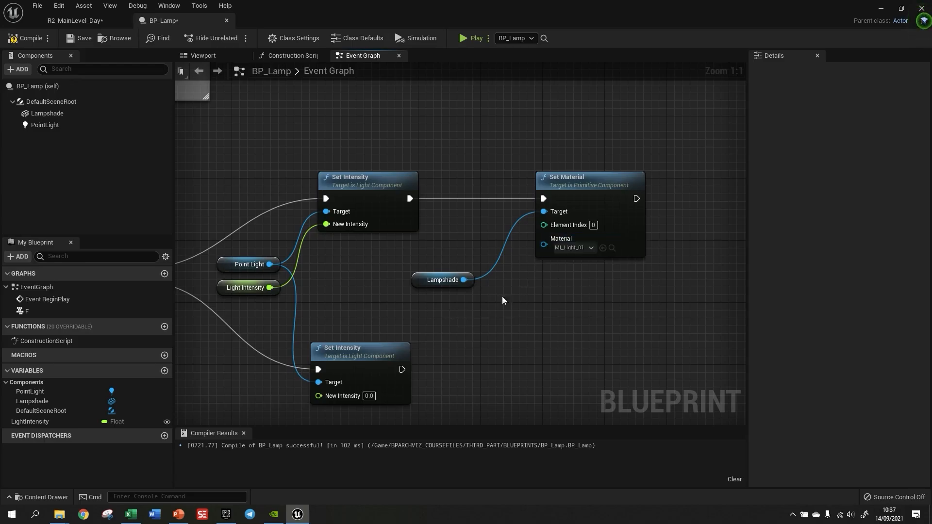
{"action": "left_click_drag", "start_coordinate": [454, 278], "coordinate": [455, 262]}
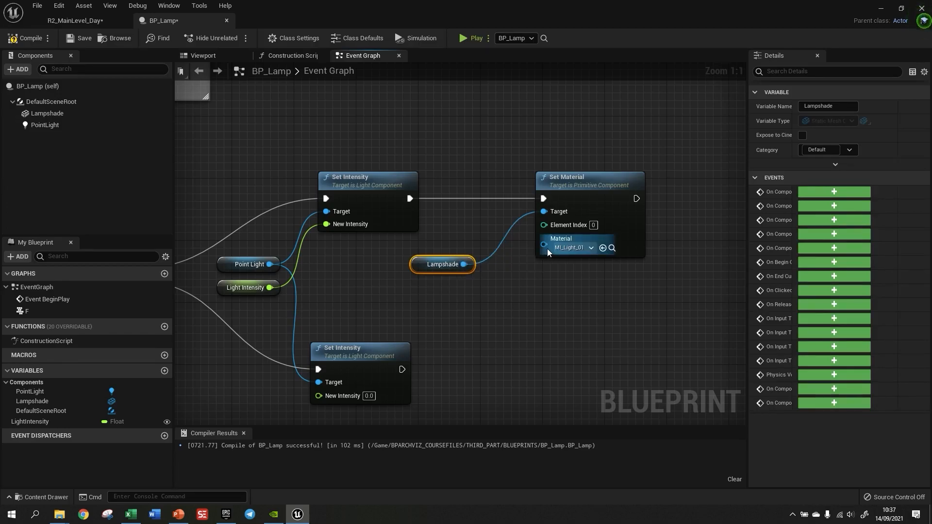
Promote the Set Material node's Material input to a new variable named Lamp Material.
{"action": "left_click_drag", "start_coordinate": [543, 244], "coordinate": [459, 300]}
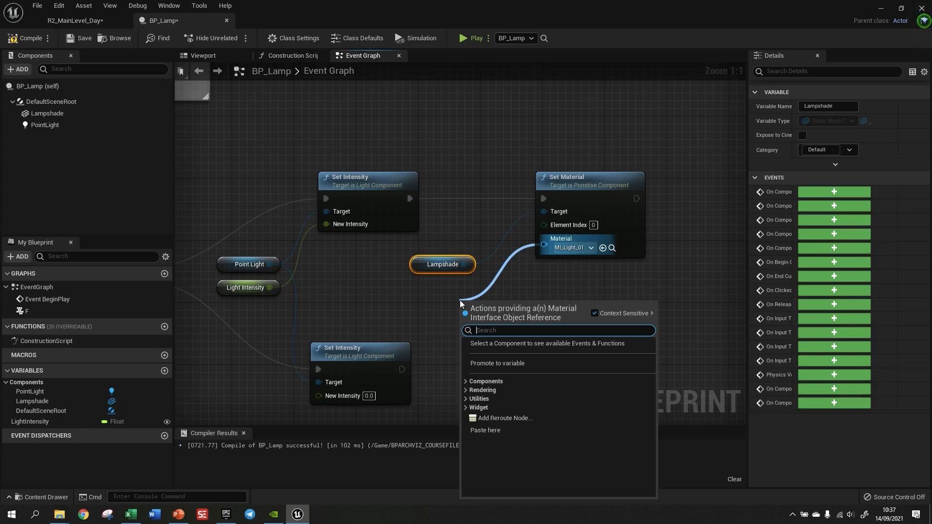
{"action": "left_click", "coordinate": [488, 364]}
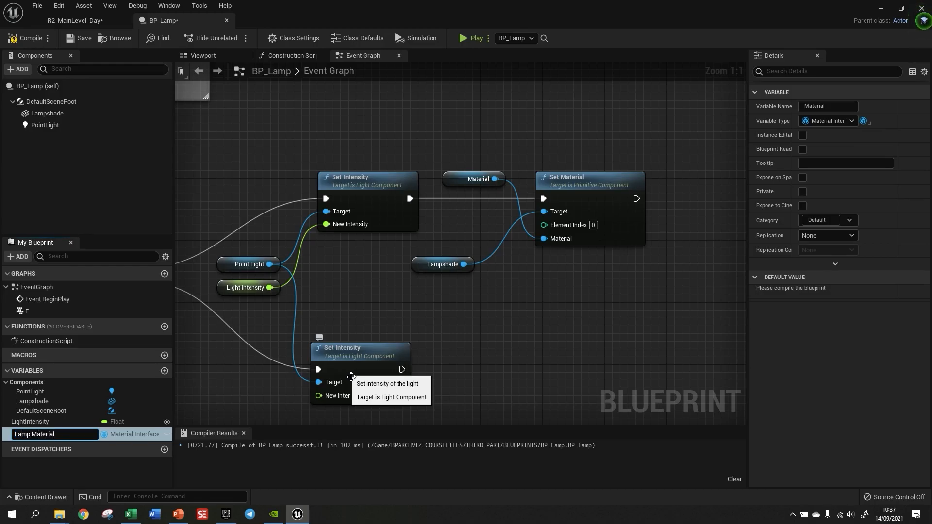
{"action": "key", "text": "Return"}
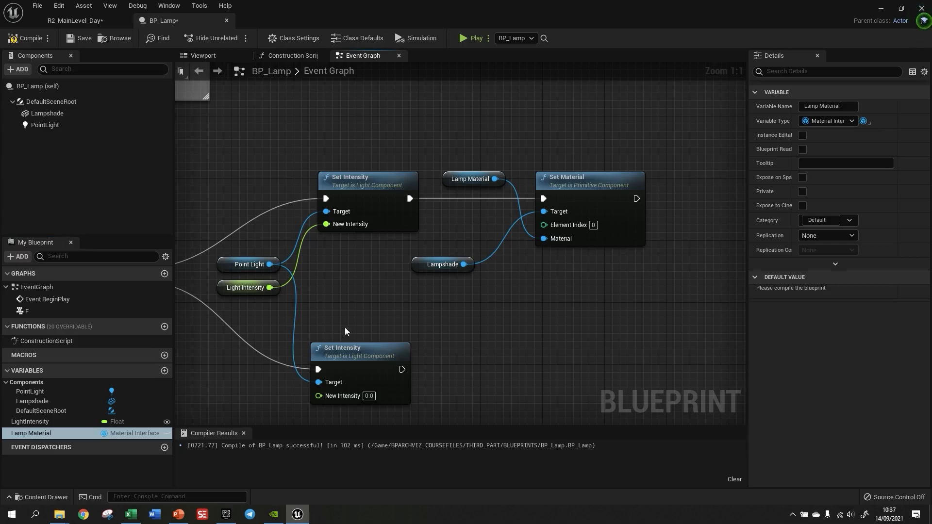
Put the Lamp Material variable in a new category named Lampshade Settings.
{"action": "left_click", "coordinate": [831, 224]}
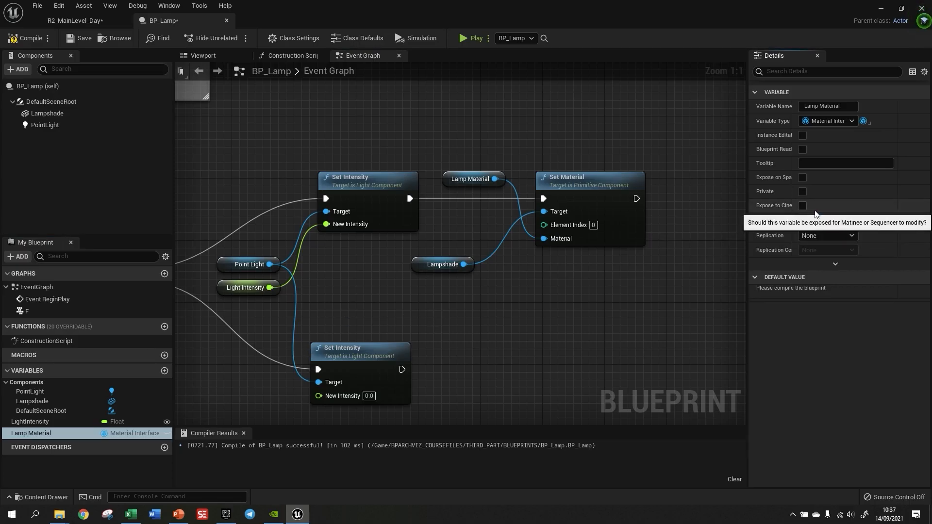
{"action": "type", "text": "Lampshad"}
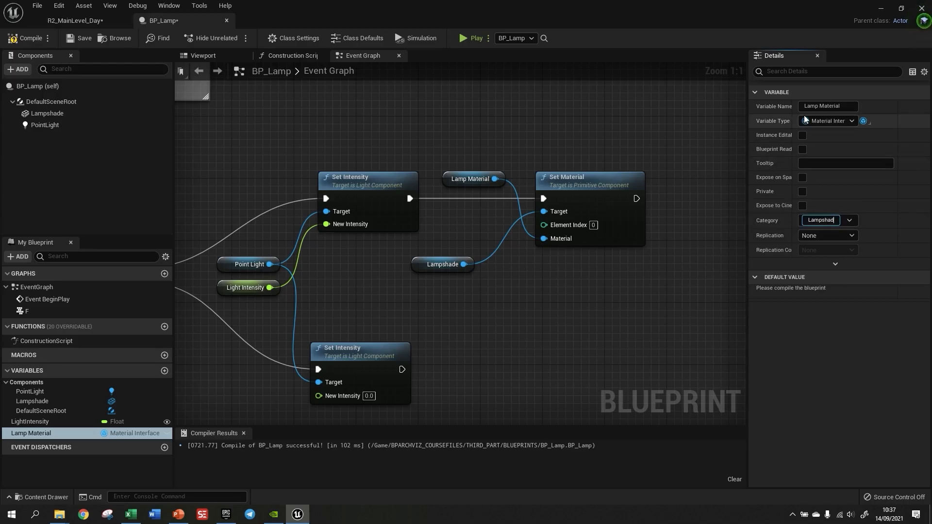
{"action": "type", "text": "e Settings"}
{"action": "key", "text": "Return"}
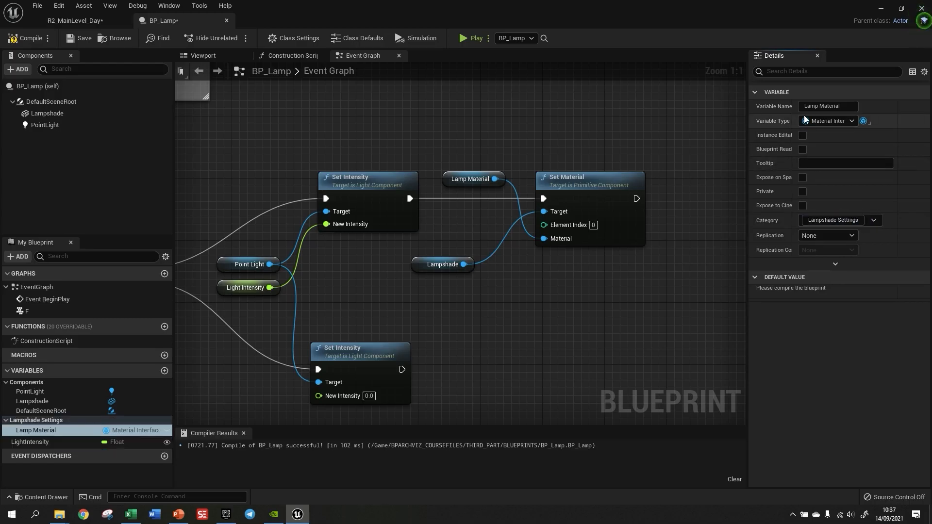
Assign the LightIntensity variable to the Lampshade Settings category.
{"action": "left_click", "coordinate": [44, 442]}
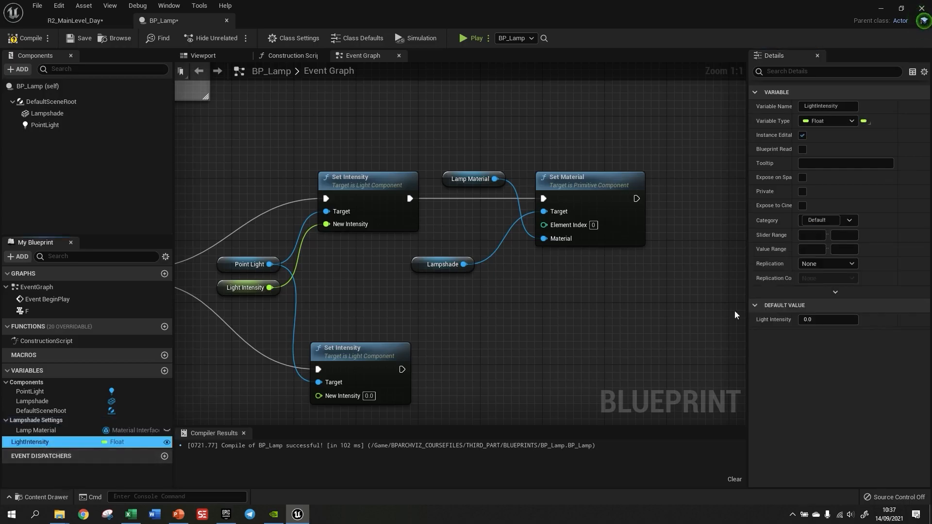
{"action": "left_click", "coordinate": [833, 230]}
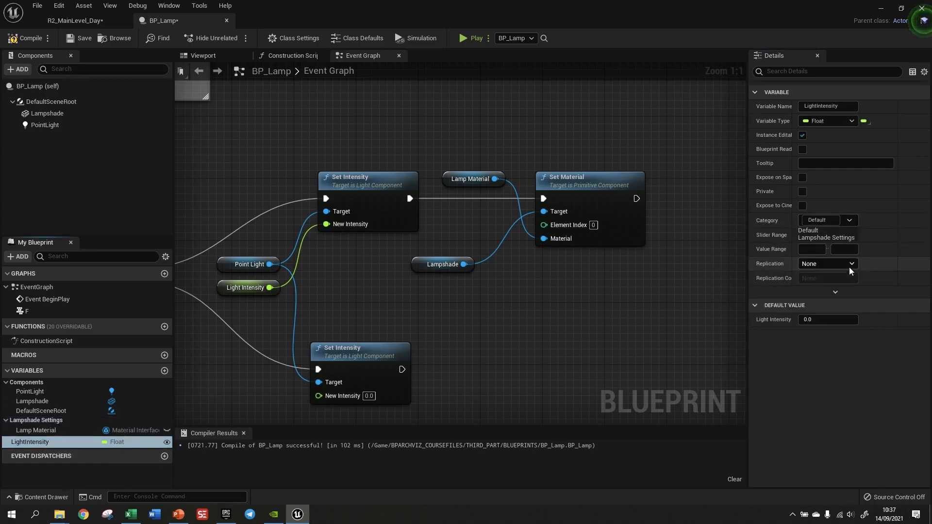
{"action": "left_click", "coordinate": [835, 245]}
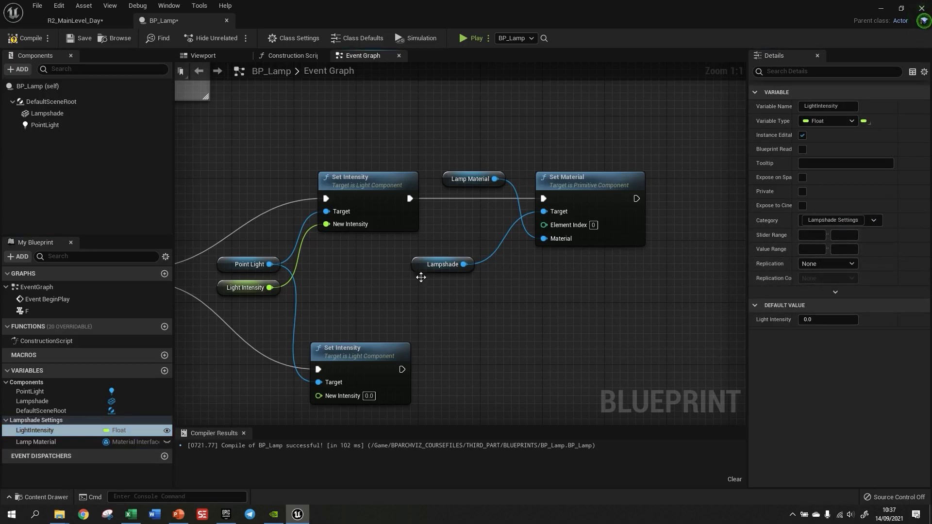
Make the Lamp Material variable instance editable and move its node directly below the Lampshade reference.
{"action": "left_click", "coordinate": [167, 442]}
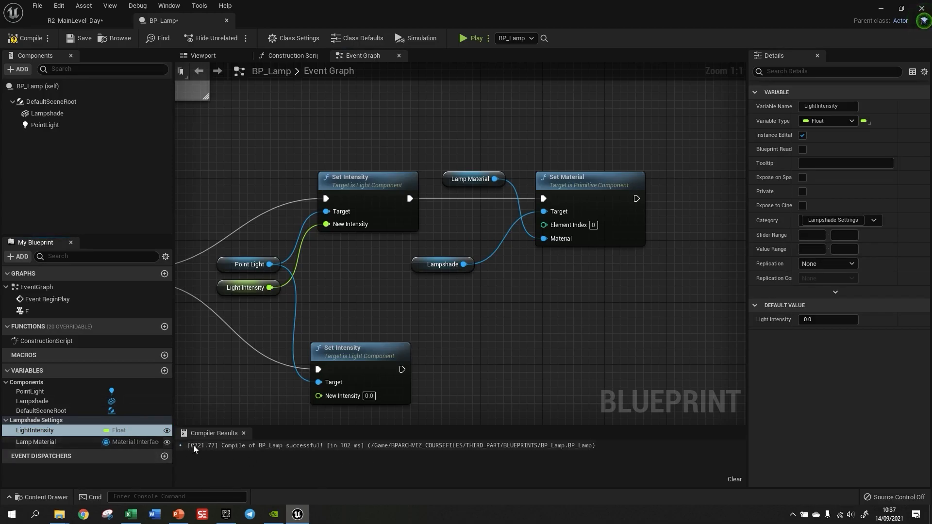
{"action": "left_click_drag", "start_coordinate": [491, 180], "coordinate": [459, 288]}
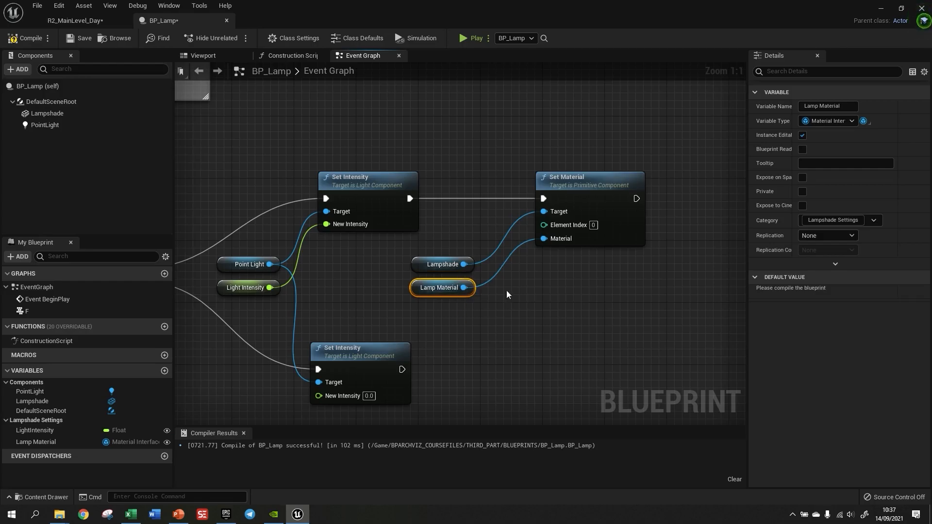
Compile and save BP_Lamp, and check the placed lamp's Lampshade Settings in R2_MainLevel_Day.
{"action": "left_click", "coordinate": [26, 38]}
{"action": "left_click", "coordinate": [75, 39]}
{"action": "left_click", "coordinate": [76, 23]}
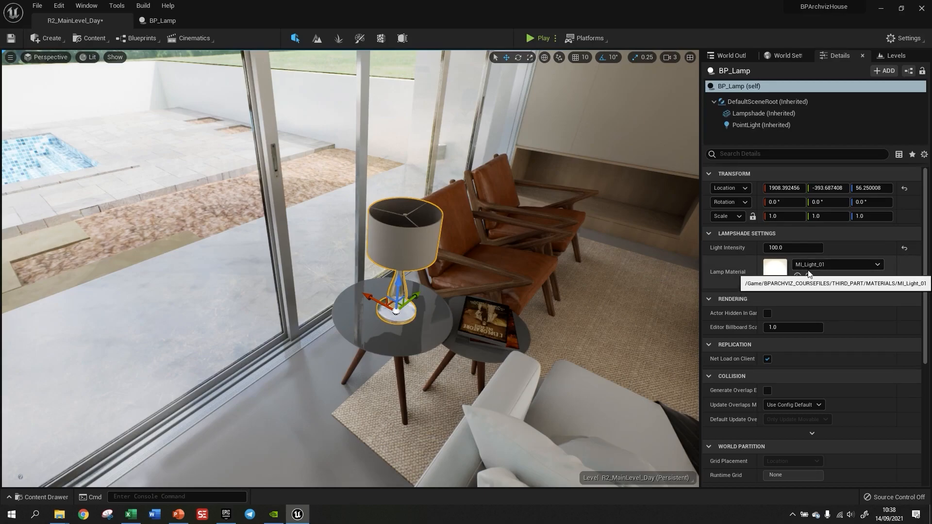
Back in BP_Lamp, examine the Lampshade mesh up close and its material elements to identify the shade's element index.
{"action": "left_click", "coordinate": [152, 25]}
{"action": "right_click_drag", "start_coordinate": [551, 368], "coordinate": [555, 319]}
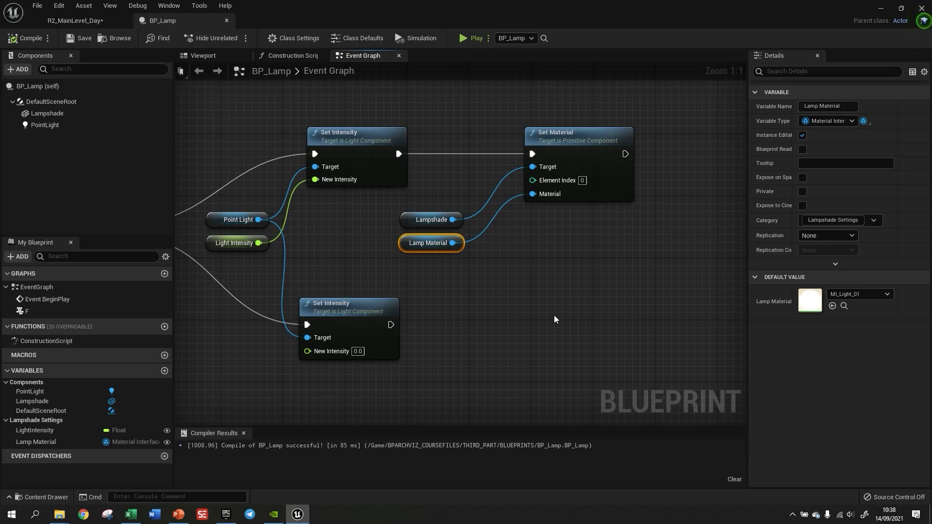
{"action": "right_click_drag", "start_coordinate": [529, 285], "coordinate": [554, 308]}
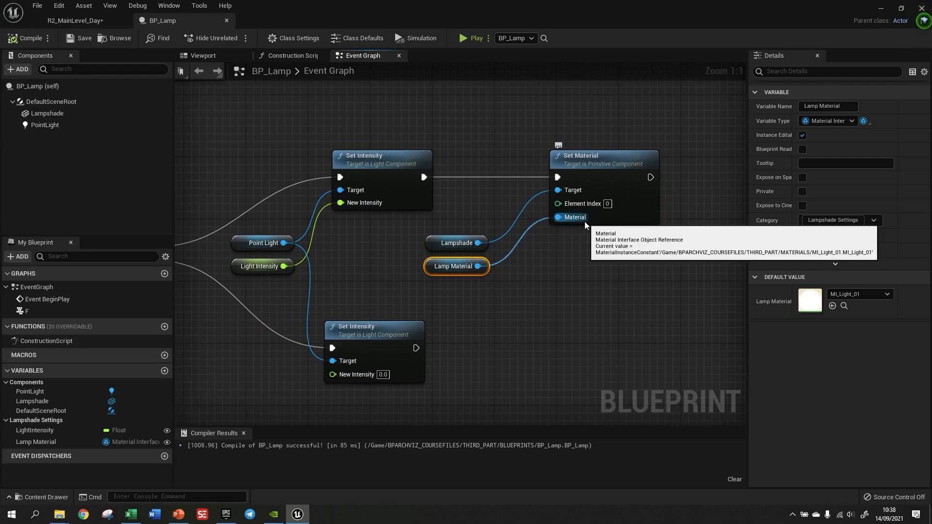
{"action": "left_click", "coordinate": [188, 58]}
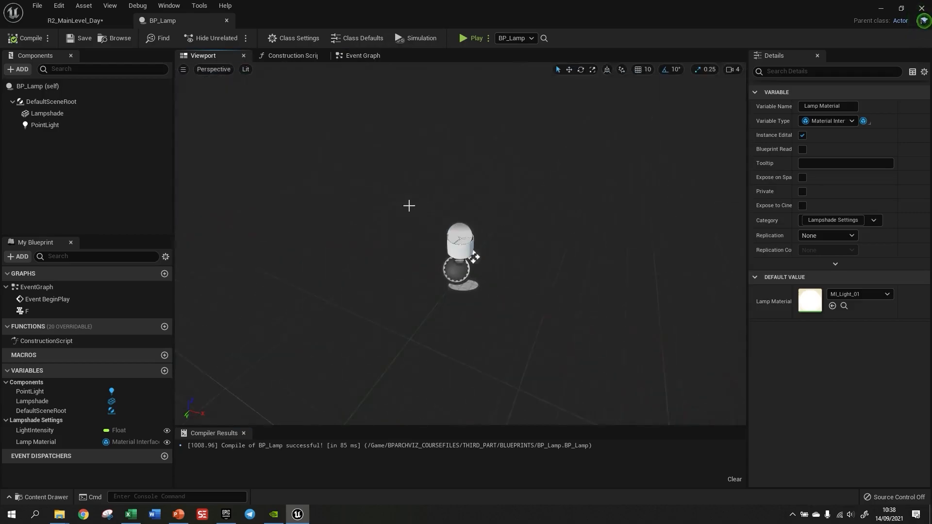
{"action": "scroll", "coordinate": [479, 263], "scroll_direction": "up", "scroll_amount": 4}
{"action": "left_click", "coordinate": [469, 319]}
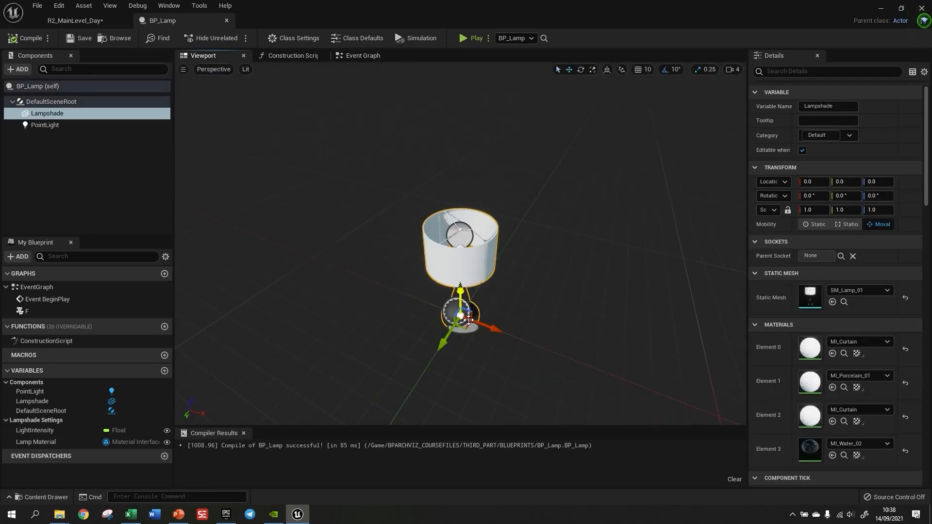
{"action": "key", "text": "f"}
{"action": "left_click_drag", "start_coordinate": [491, 316], "coordinate": [508, 223], "text": "alt"}
{"action": "left_click_drag", "start_coordinate": [591, 296], "coordinate": [605, 307], "text": "alt"}
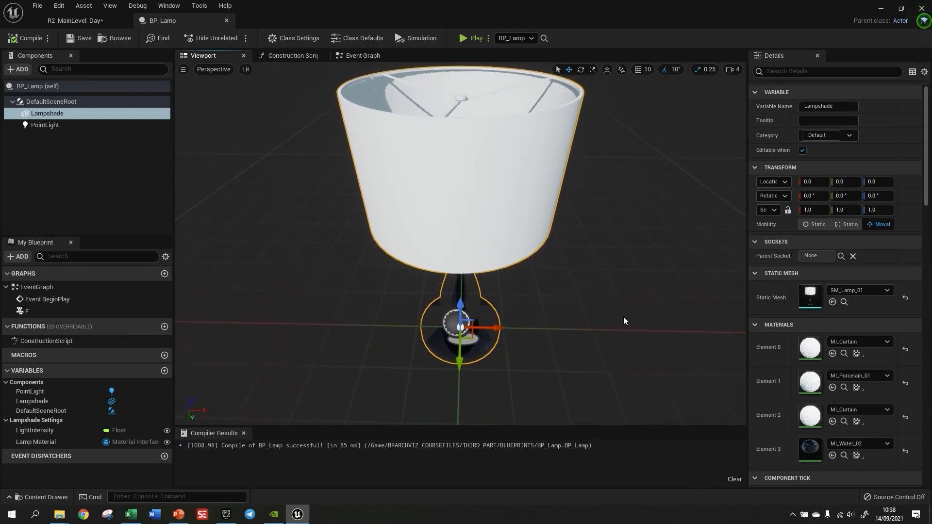
{"action": "scroll", "coordinate": [860, 363], "scroll_direction": "down", "scroll_amount": 3}
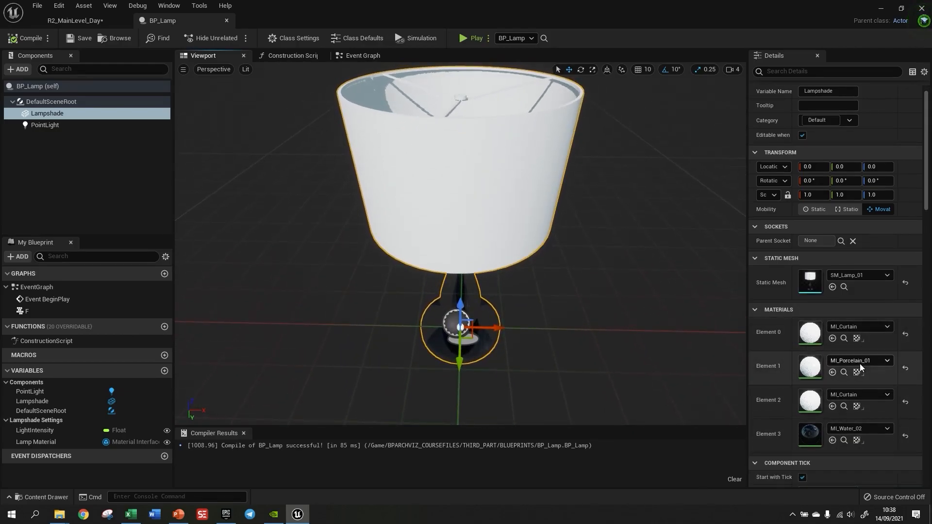
{"action": "mouse_move", "coordinate": [472, 192]}
{"action": "left_mouse_down", "text": "alt"}
{"action": "mouse_move", "coordinate": [473, 216]}
{"action": "mouse_move", "coordinate": [471, 191]}
{"action": "left_mouse_up", "text": "alt"}
{"action": "left_click_drag", "start_coordinate": [549, 195], "coordinate": [612, 233], "text": "alt"}
{"action": "scroll", "coordinate": [517, 220], "scroll_direction": "up", "scroll_amount": 1}
{"action": "scroll", "coordinate": [518, 219], "scroll_direction": "down", "scroll_amount": 1}
{"action": "left_click_drag", "start_coordinate": [473, 194], "coordinate": [472, 180], "text": "alt"}
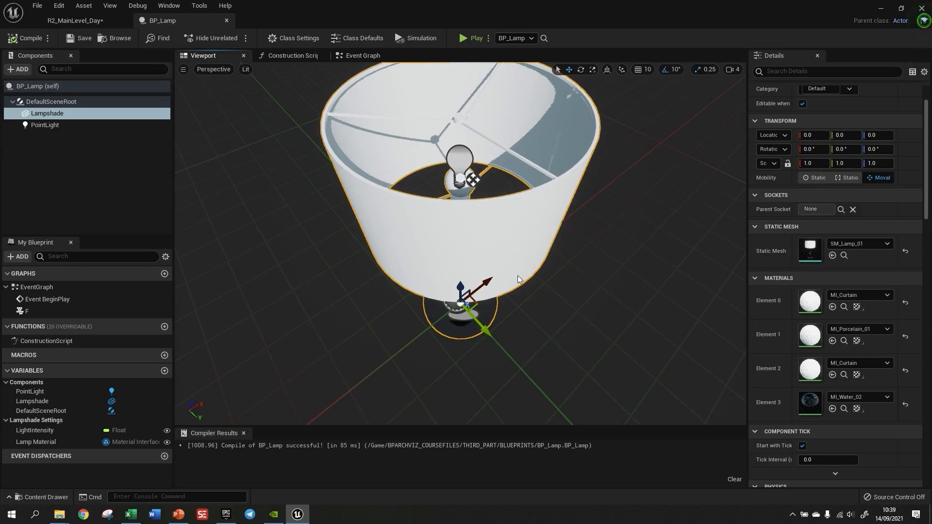
In the Event Graph, set the Set Material node's Element Index to 1.
{"action": "left_click", "coordinate": [369, 56]}
{"action": "left_click", "coordinate": [607, 203]}
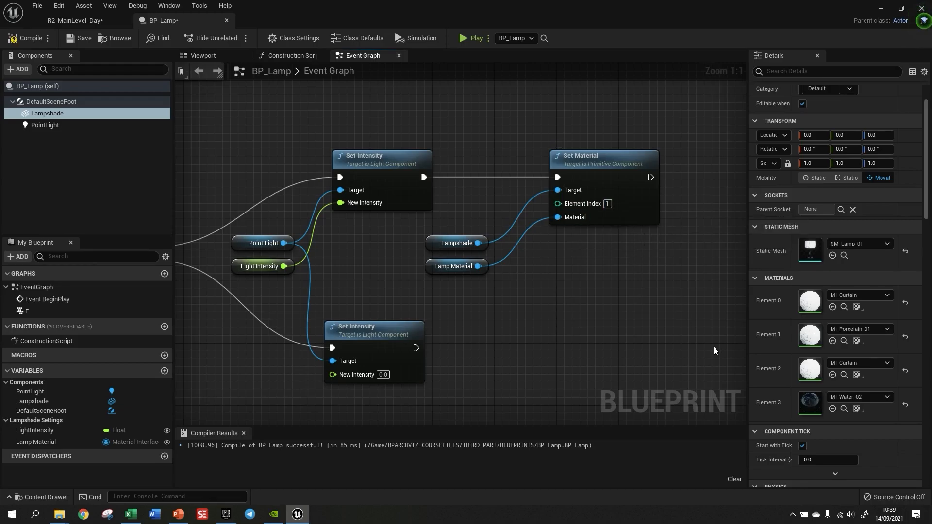
Duplicate the Set Material node, place the copy beside the lower Set Intensity node, and connect it to that node's execution output.
{"action": "right_click_drag", "start_coordinate": [689, 331], "coordinate": [610, 308]}
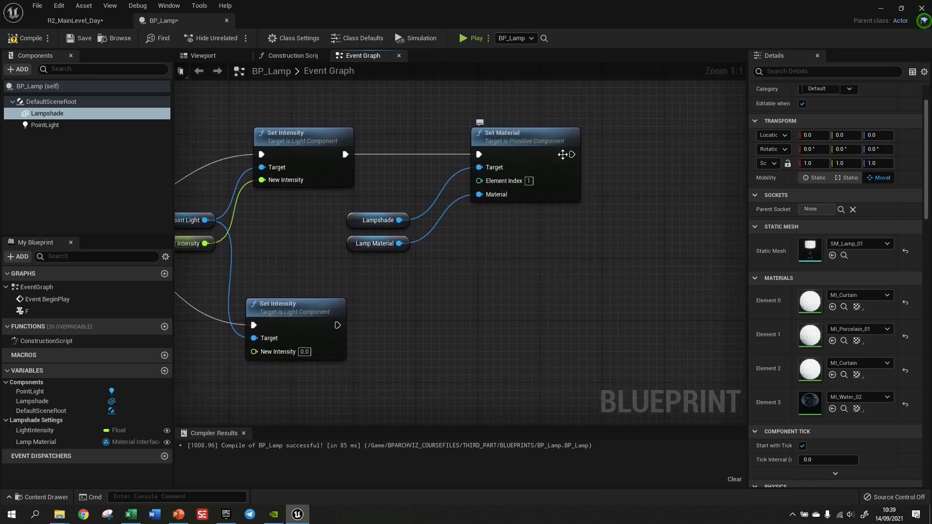
{"action": "scroll", "coordinate": [623, 278], "scroll_direction": "down", "scroll_amount": 1}
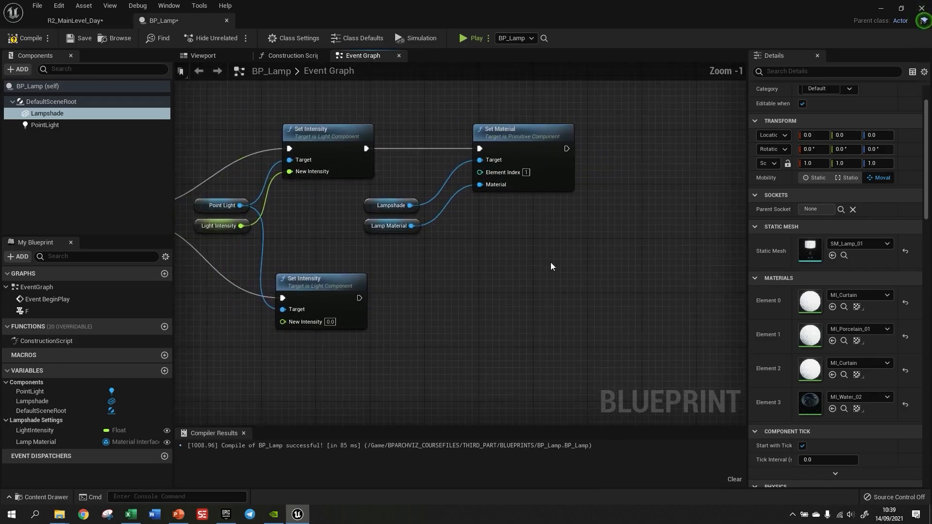
{"action": "right_click_drag", "start_coordinate": [493, 309], "coordinate": [576, 316]}
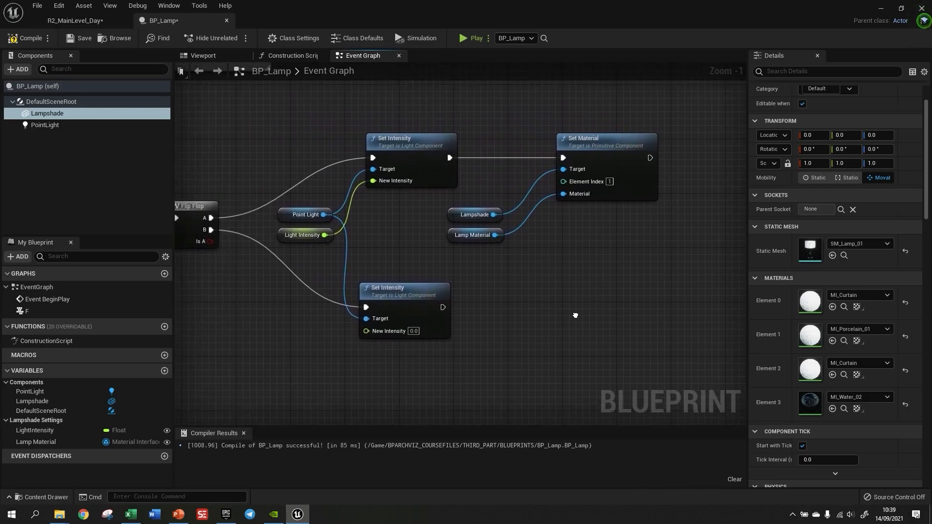
{"action": "right_click_drag", "start_coordinate": [657, 321], "coordinate": [643, 320]}
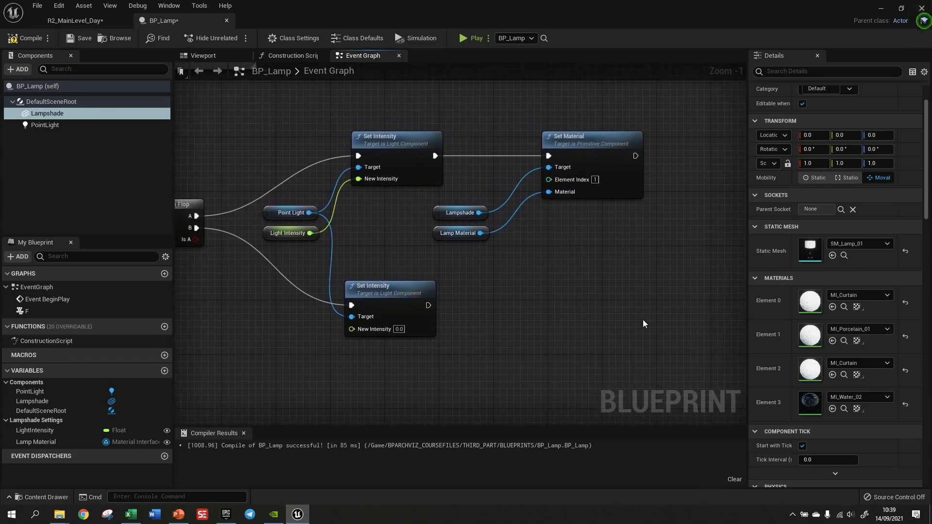
{"action": "left_click", "coordinate": [609, 182]}
{"action": "key", "text": "ctrl+d"}
{"action": "left_click_drag", "start_coordinate": [657, 214], "coordinate": [601, 278]}
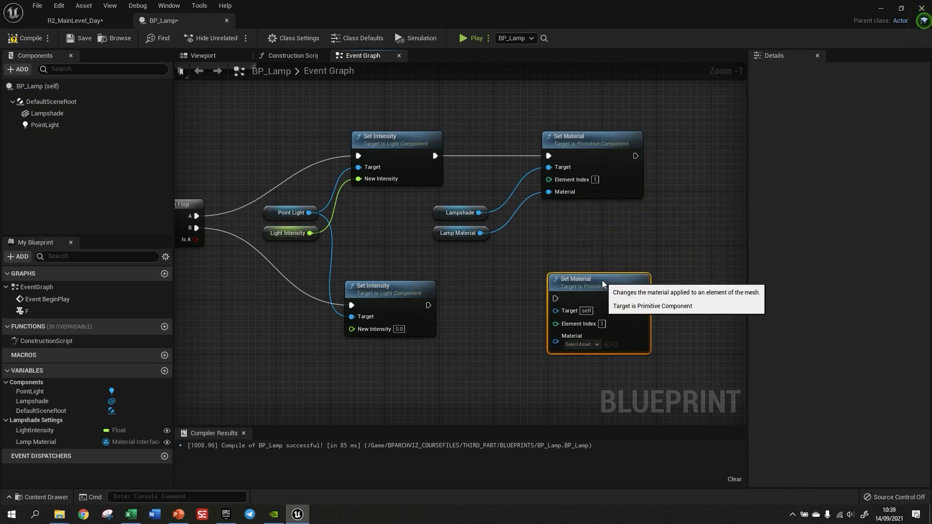
{"action": "left_click_drag", "start_coordinate": [428, 305], "coordinate": [550, 308]}
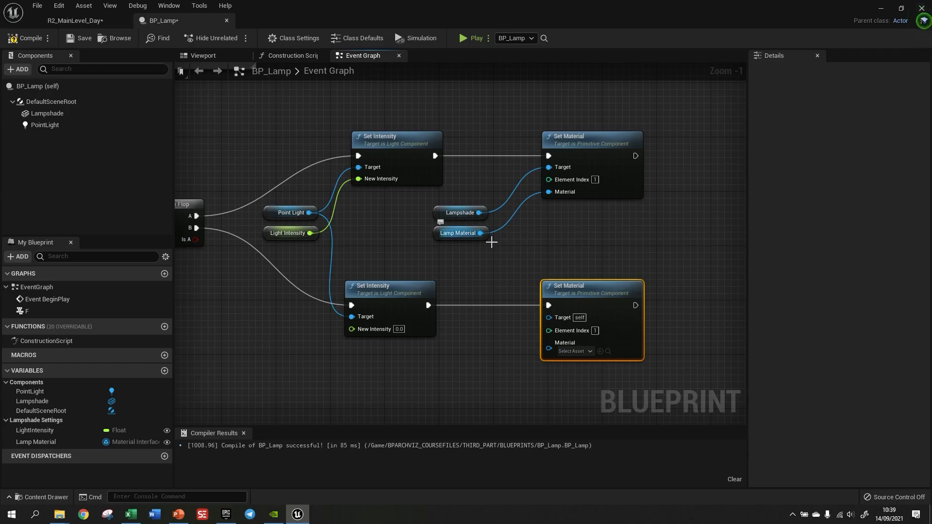
Connect the Lampshade reference to the lower Set Material node's Target and assign MI_Porcelain_01 from THIRD_PART/MATERIALS as its material.
{"action": "left_click_drag", "start_coordinate": [479, 213], "coordinate": [546, 317]}
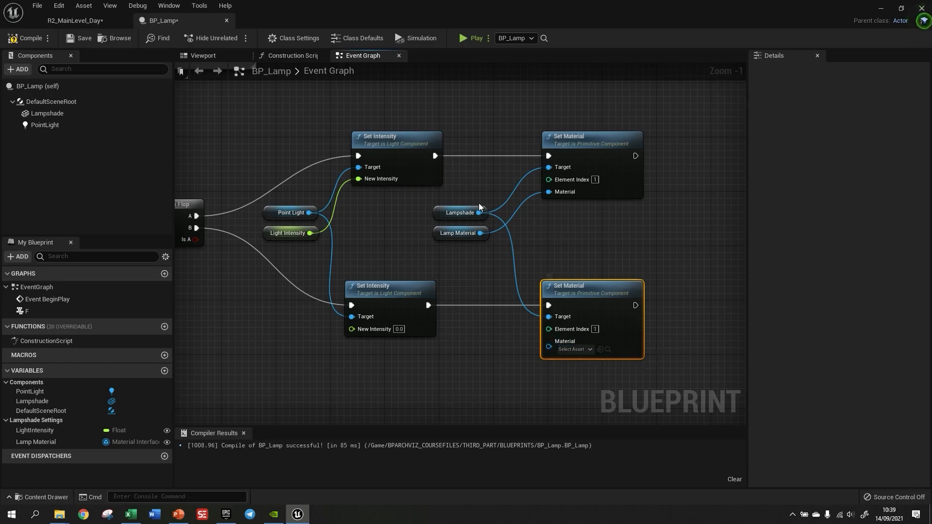
{"action": "left_click", "coordinate": [590, 349]}
{"action": "left_click", "coordinate": [579, 350]}
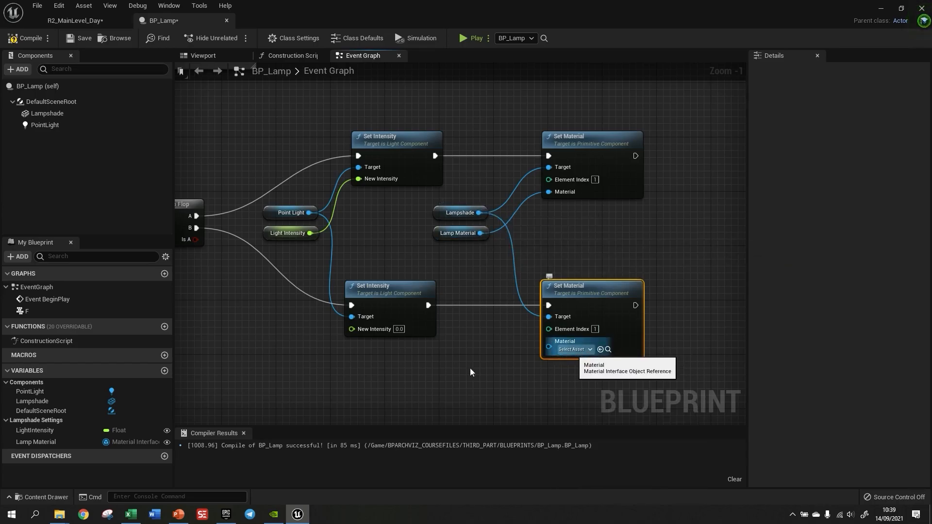
{"action": "left_click", "coordinate": [26, 498]}
{"action": "right_click_drag", "start_coordinate": [681, 203], "coordinate": [674, 96]}
{"action": "key", "text": "ctrl+space"}
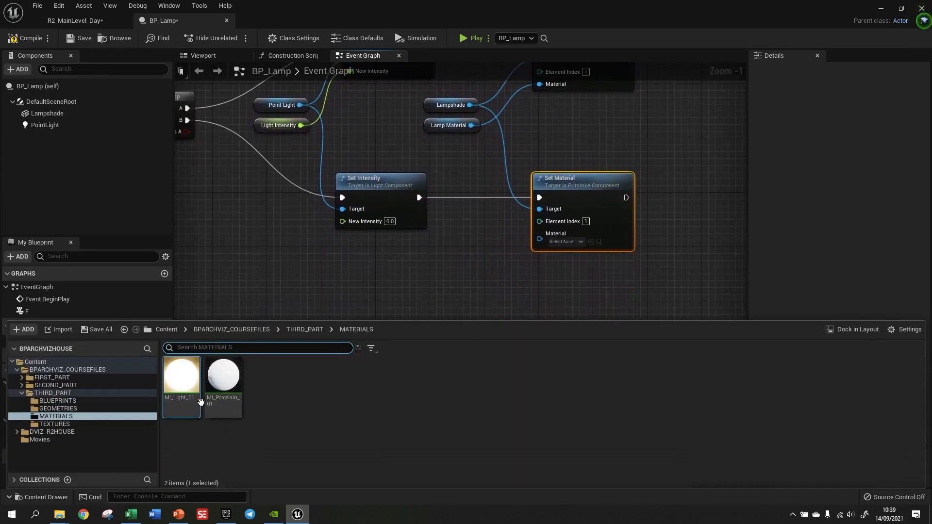
{"action": "left_click_drag", "start_coordinate": [223, 376], "coordinate": [577, 244]}
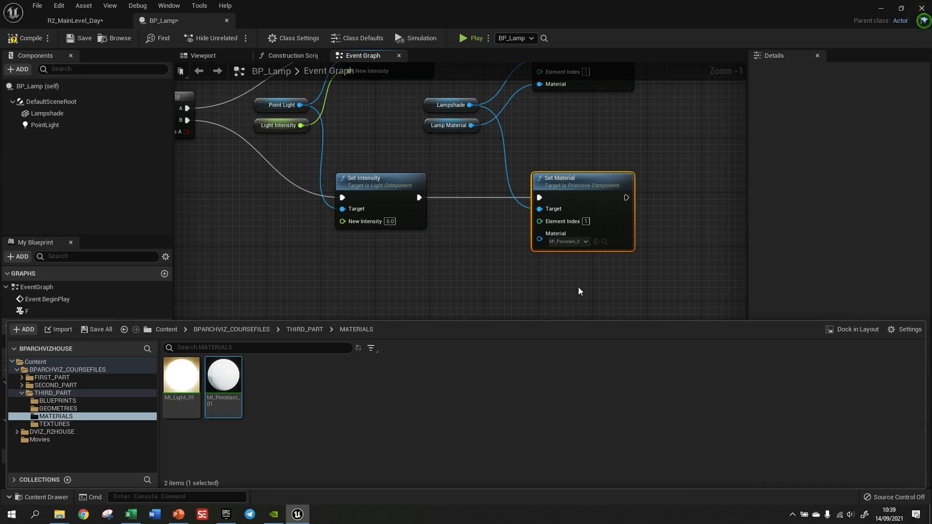
{"action": "left_click", "coordinate": [578, 290]}
Compile and save BP_Lamp, and return to the R2_MainLevel_Day level.
{"action": "scroll", "coordinate": [564, 315], "scroll_direction": "down", "scroll_amount": 1}
{"action": "right_click_drag", "start_coordinate": [622, 269], "coordinate": [610, 350]}
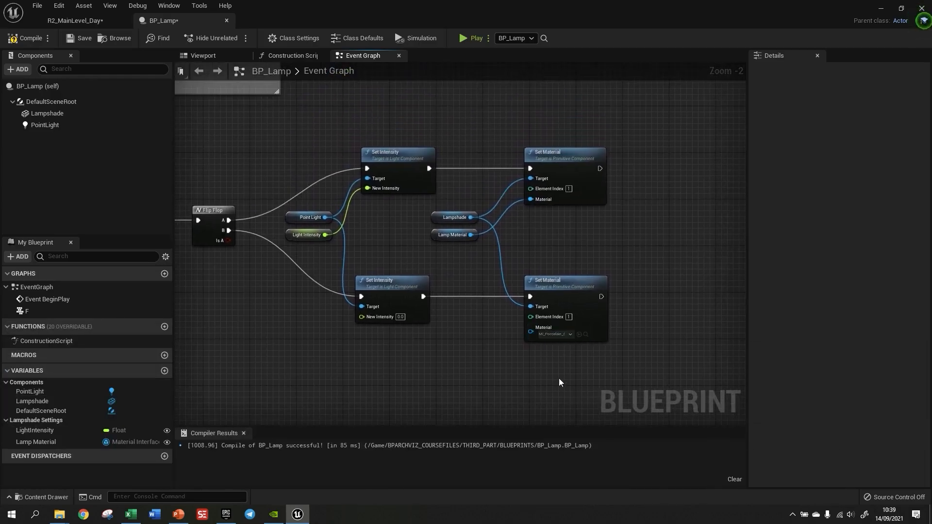
{"action": "right_click_drag", "start_coordinate": [419, 339], "coordinate": [514, 351]}
{"action": "scroll", "coordinate": [513, 349], "scroll_direction": "down", "scroll_amount": 1}
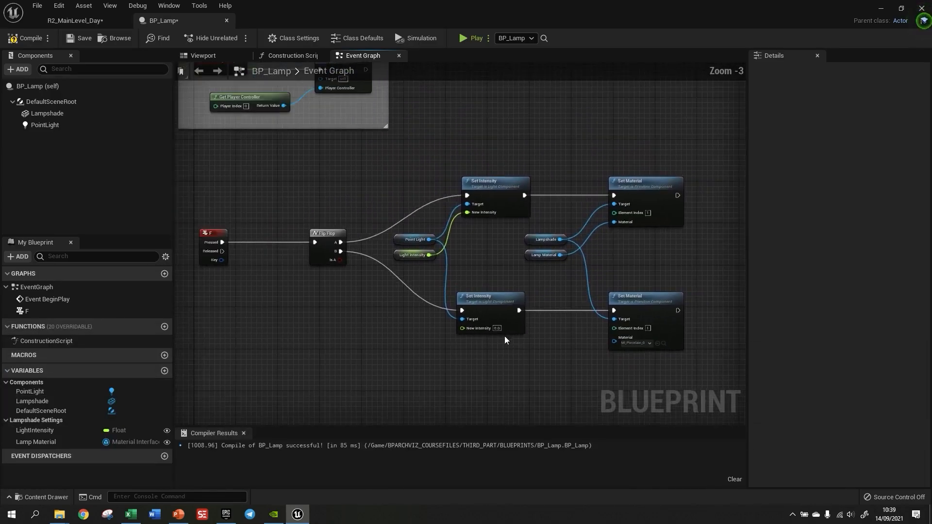
{"action": "left_click", "coordinate": [28, 38]}
{"action": "left_click", "coordinate": [98, 20]}
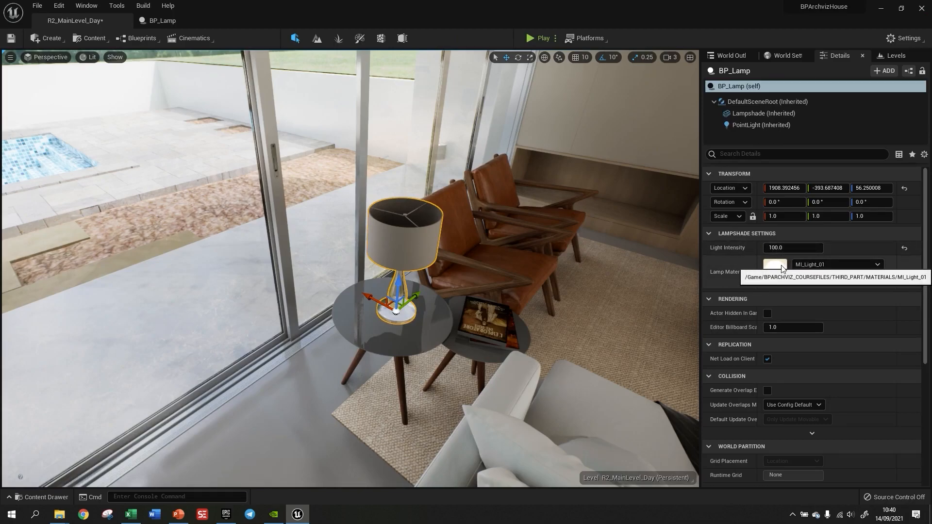
Play-test the level by walking up to the lamp and toggling its light with the F key, and stop the play session.
{"action": "left_click", "coordinate": [534, 40]}
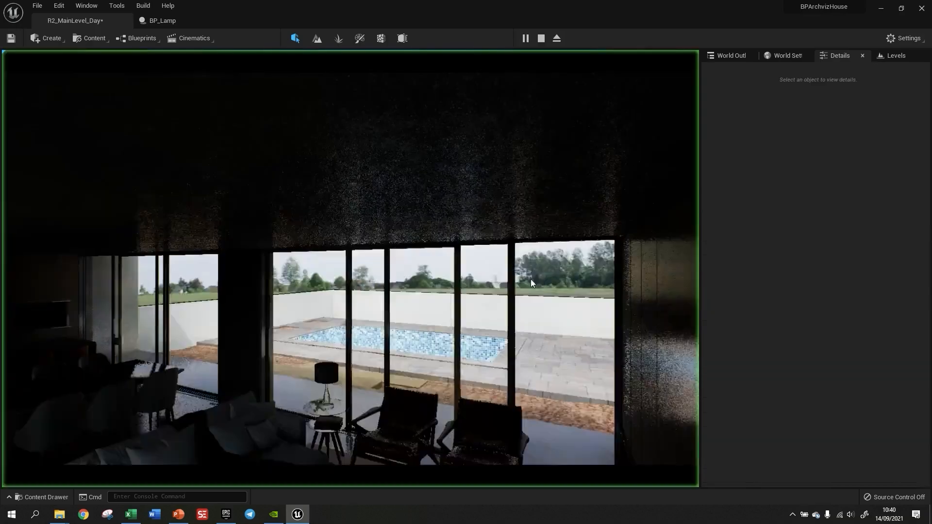
{"action": "left_click", "coordinate": [328, 369]}
{"action": "key", "text": "w"}
{"action": "key", "text": "w"}
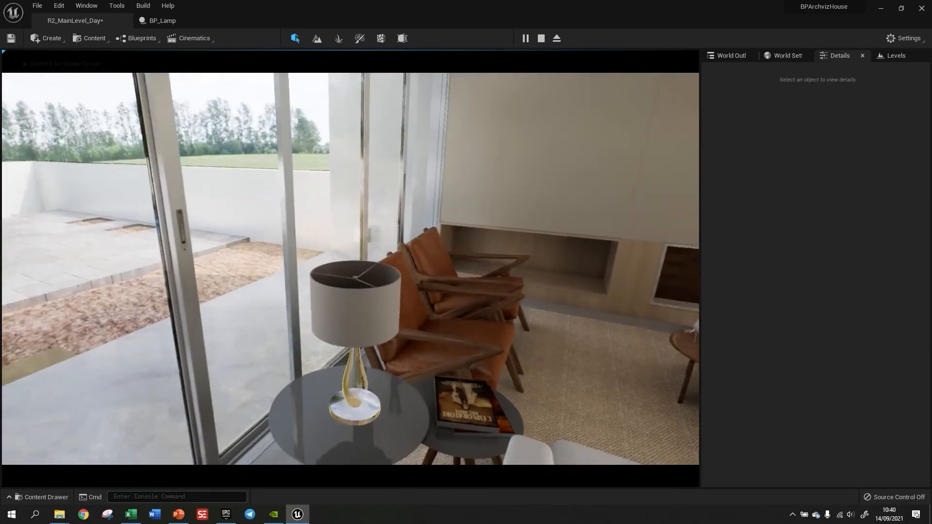
{"action": "key", "text": "e"}
{"action": "key", "text": "w"}
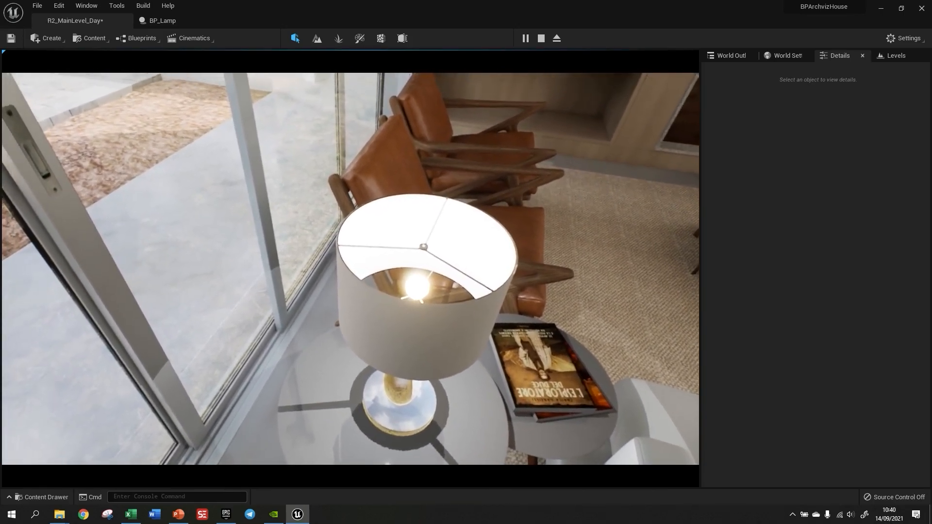
{"action": "key", "text": "s"}
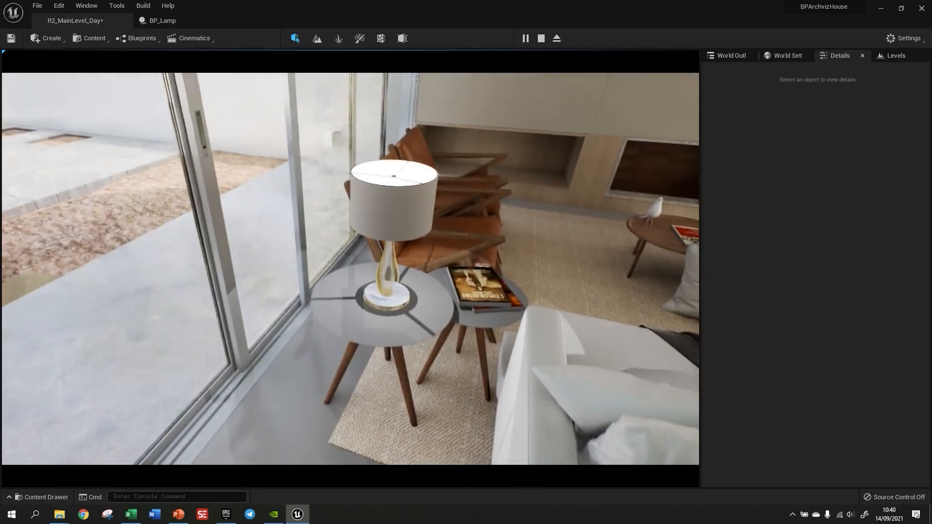
{"action": "key", "text": "w"}
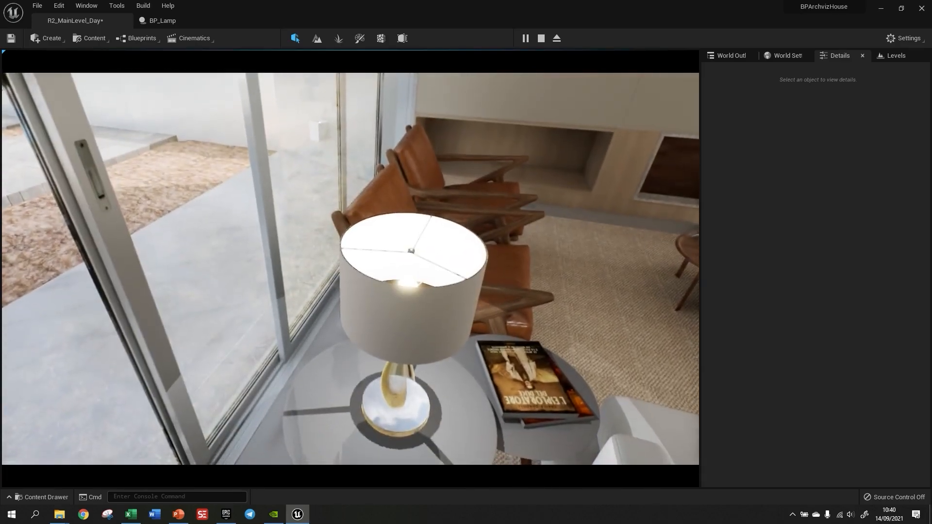
{"action": "key", "text": "w"}
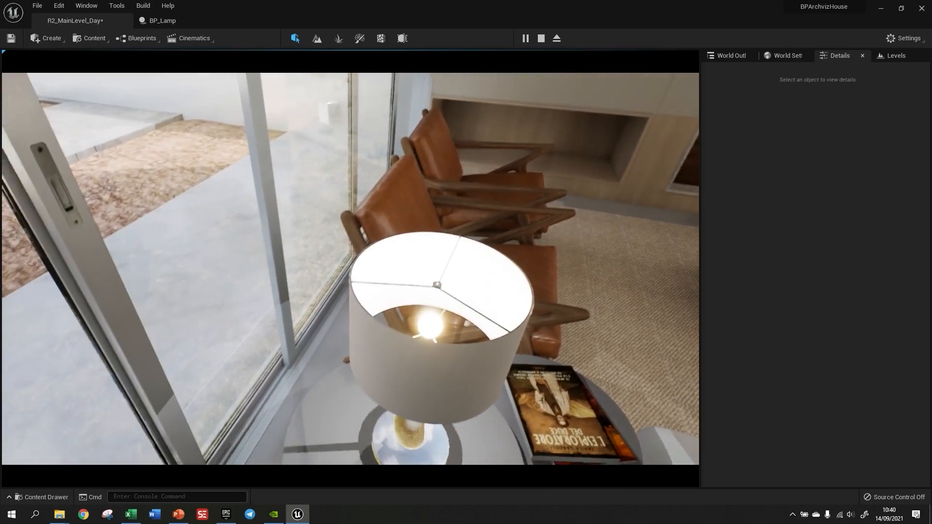
{"action": "key", "text": "Escape"}
{"action": "right_click_drag", "start_coordinate": [349, 268], "coordinate": [160, 267]}
{"action": "right_click_drag", "start_coordinate": [427, 247], "coordinate": [472, 241]}
In BP_Lamp's Event Graph, wrap the F key toggle nodes in a comment titled Light On/Off and compile the blueprint.
{"action": "left_click", "coordinate": [205, 22]}
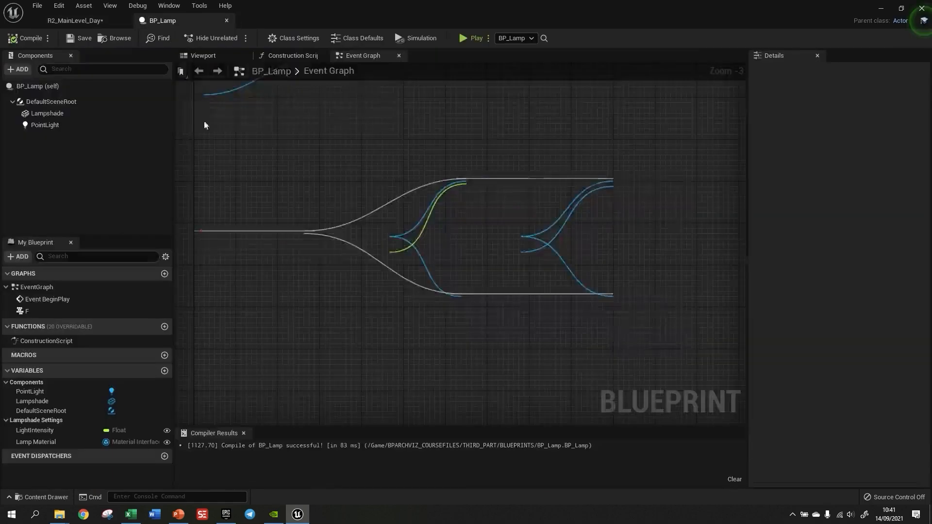
{"action": "left_click_drag", "start_coordinate": [263, 216], "coordinate": [668, 364]}
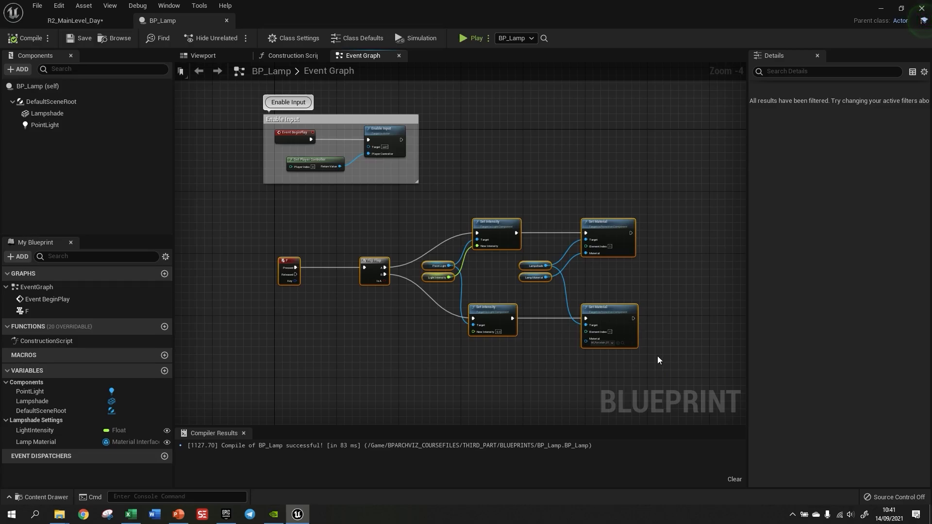
{"action": "key", "text": "c"}
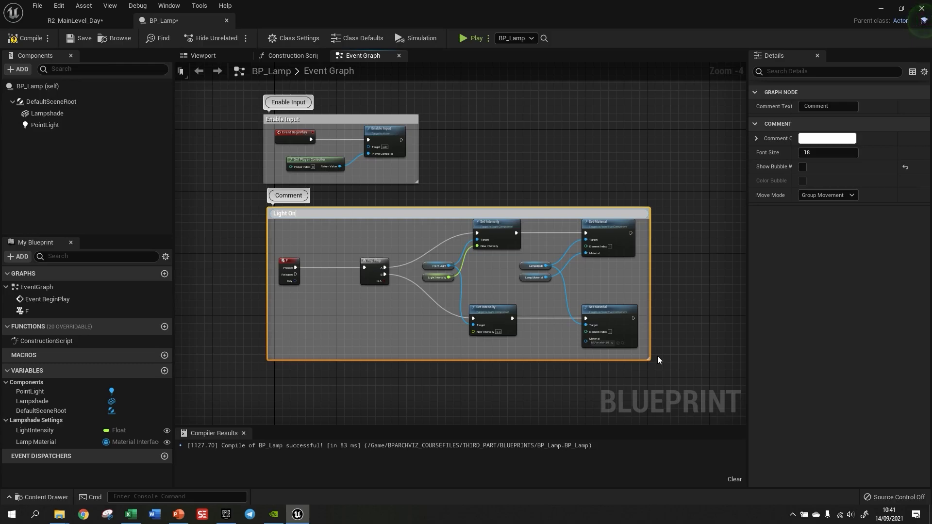
{"action": "type", "text": "f"}
{"action": "key", "text": "Return"}
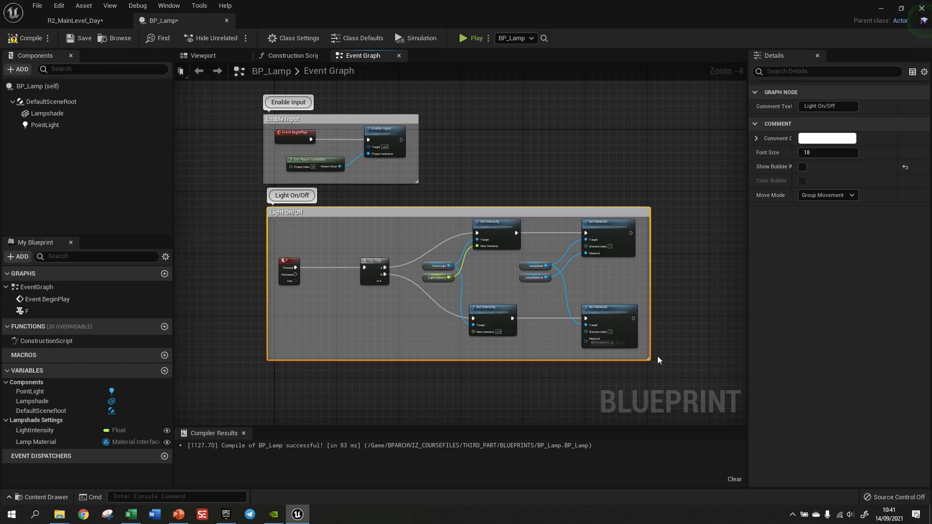
{"action": "left_click", "coordinate": [654, 375]}
{"action": "left_click", "coordinate": [20, 39]}
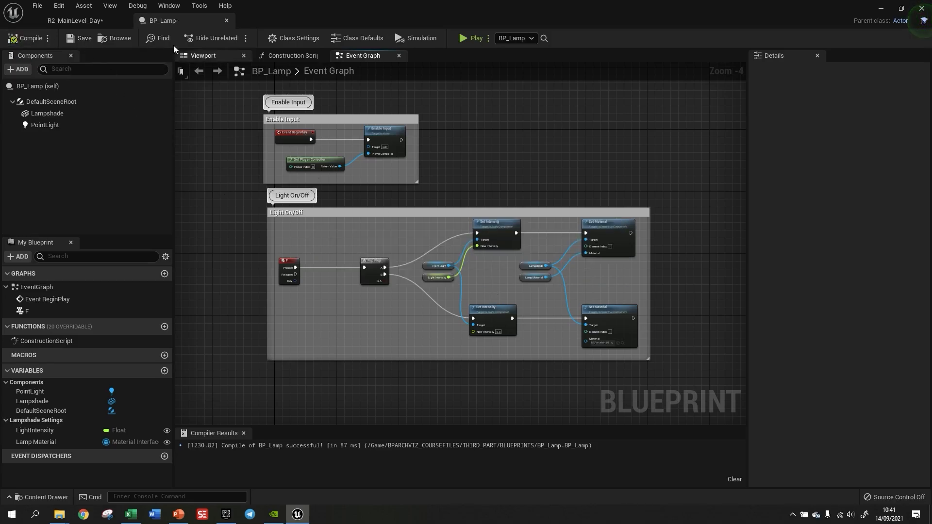
Return to the R2_MainLevel_Day level and rename the BP_Lamp asset in THIRD_PART/BLUEPRINTS as BP_Lampshade.
{"action": "left_click", "coordinate": [81, 19]}
{"action": "right_click_drag", "start_coordinate": [350, 268], "coordinate": [335, 286]}
{"action": "key", "text": "s"}
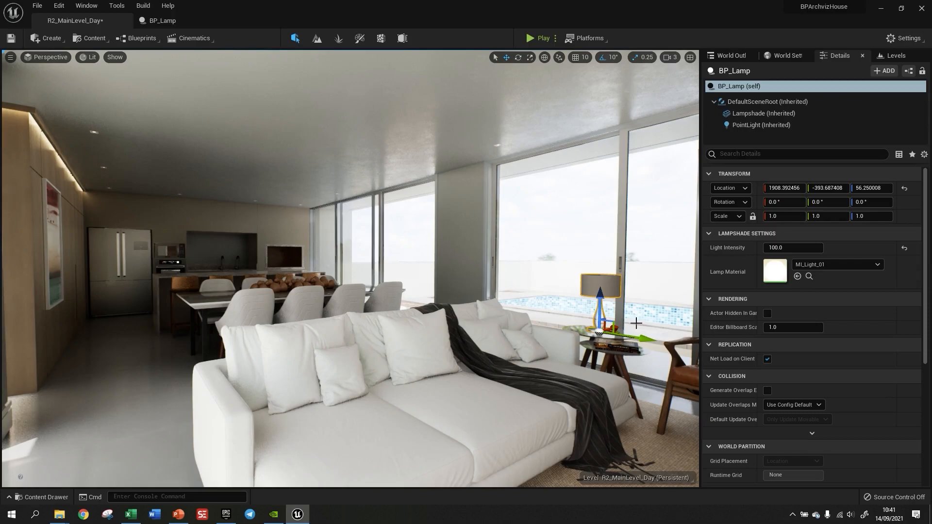
{"action": "right_click_drag", "start_coordinate": [350, 268], "coordinate": [369, 324]}
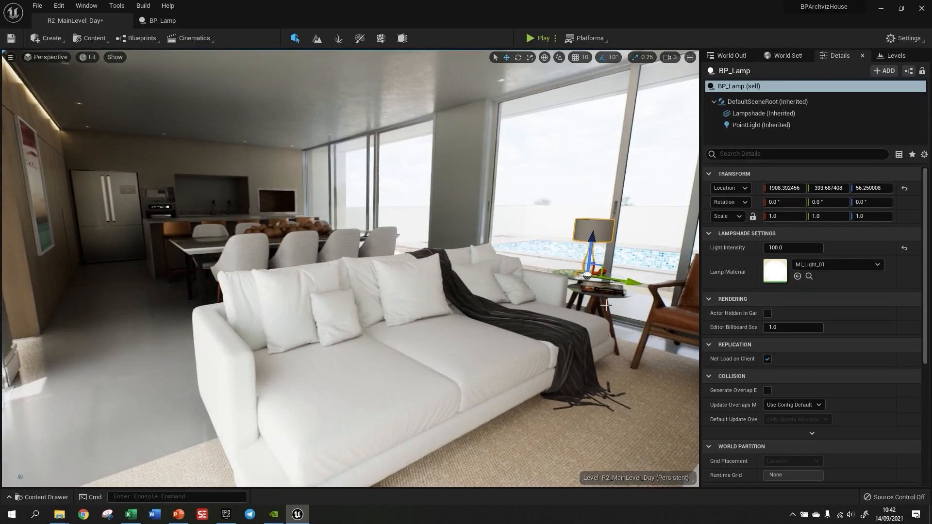
{"action": "left_click", "coordinate": [43, 497]}
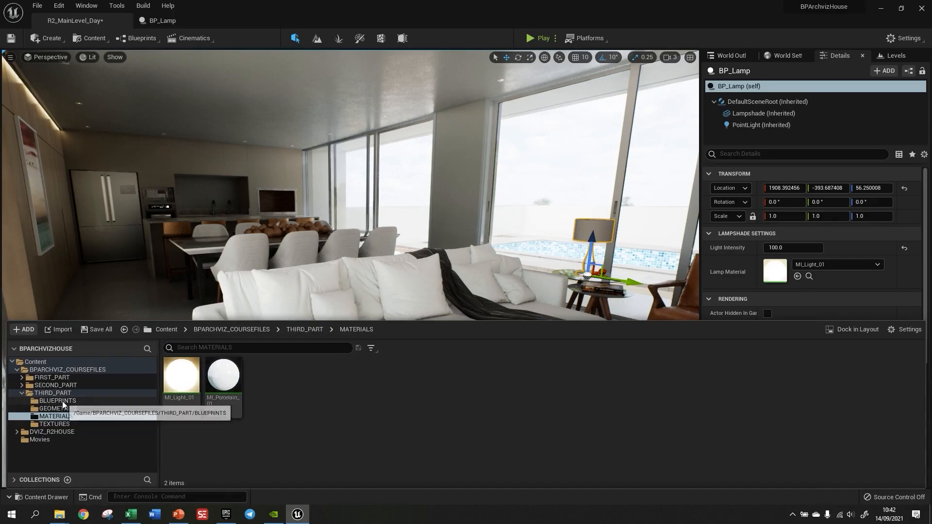
{"action": "left_click", "coordinate": [57, 401]}
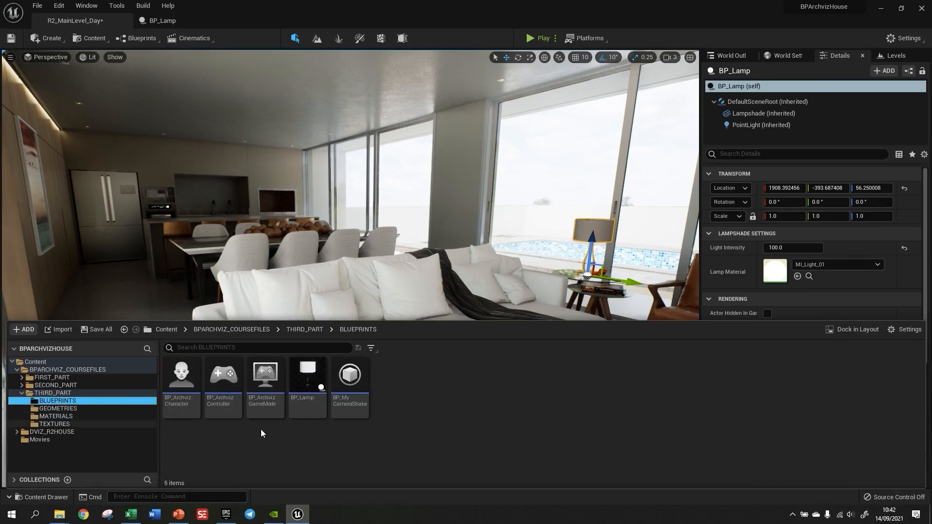
{"action": "left_click", "coordinate": [315, 392]}
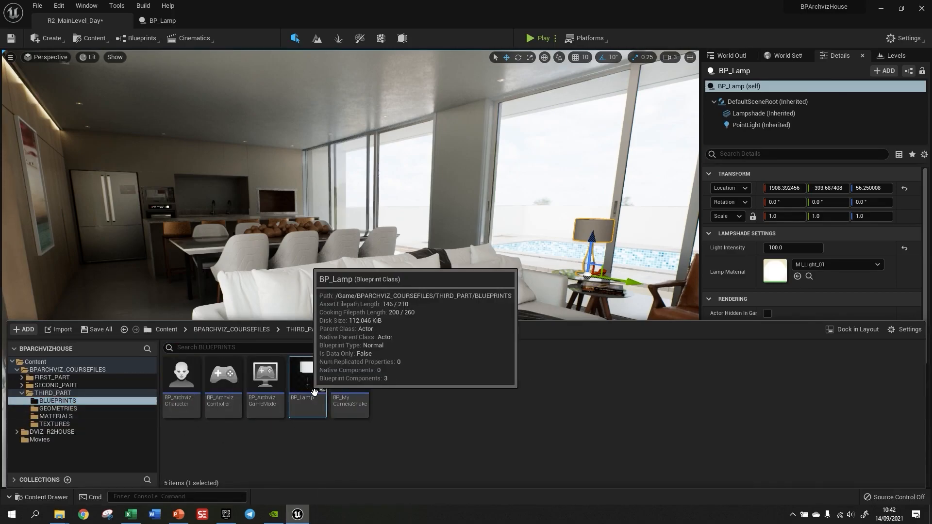
{"action": "key", "text": "F2"}
{"action": "key", "text": "End"}
{"action": "type", "text": "shade"}
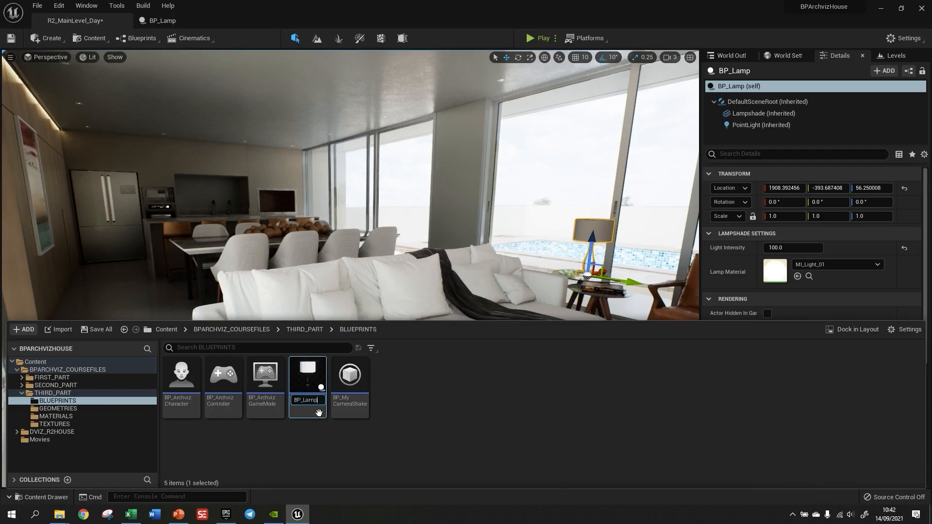
{"action": "key", "text": "Return"}
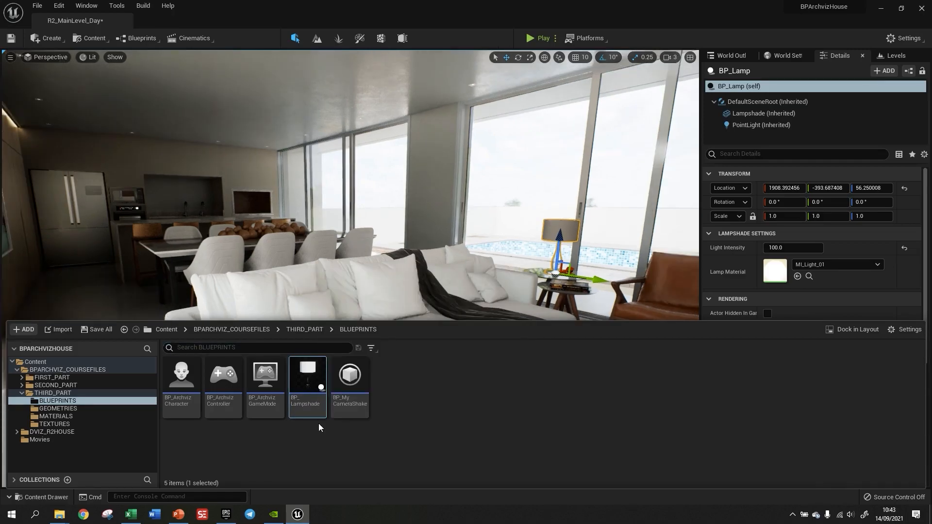
Duplicate the BP_Lampshade blueprint and name the copy BP_DinnerLamp.
{"action": "right_click", "coordinate": [321, 386]}
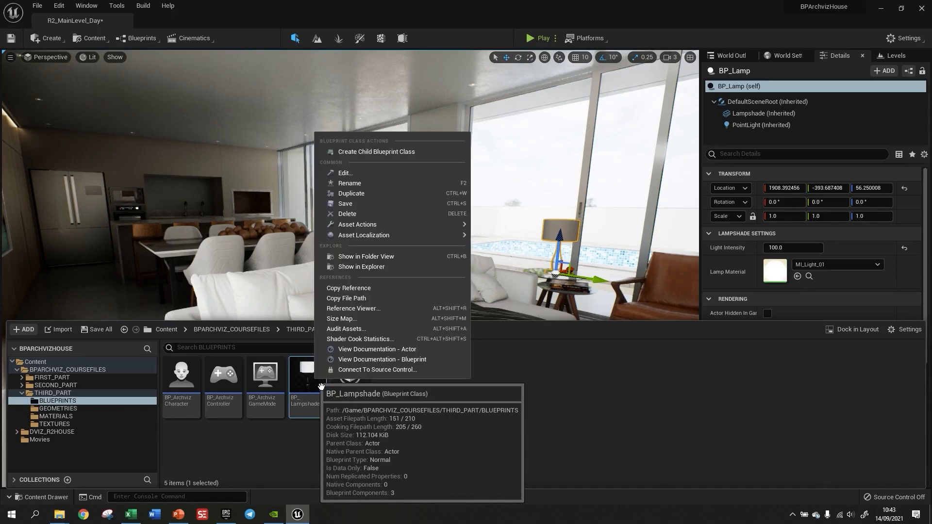
{"action": "left_click", "coordinate": [590, 448]}
{"action": "left_click", "coordinate": [304, 390]}
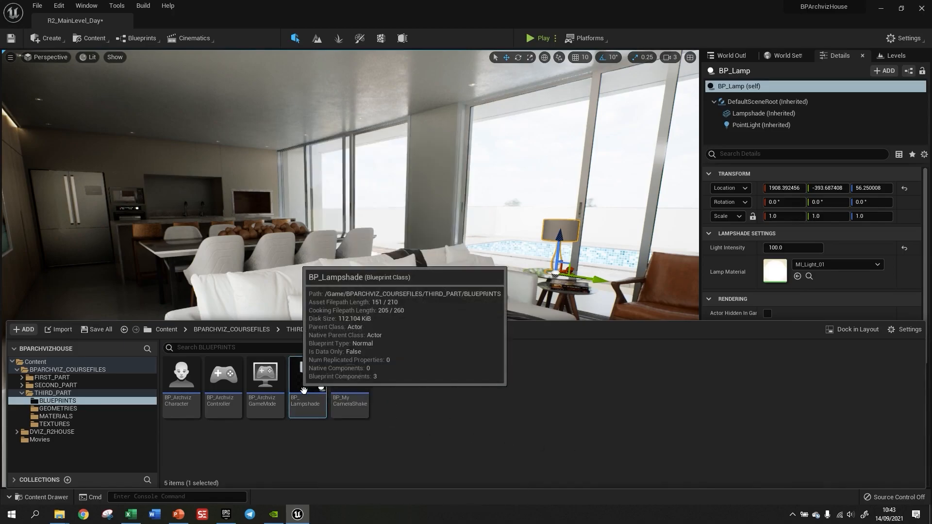
{"action": "right_click", "coordinate": [304, 390]}
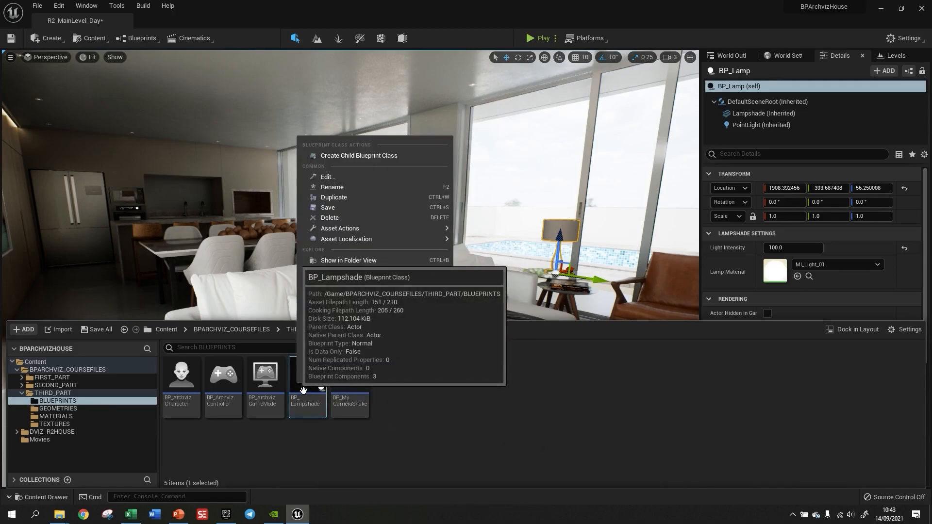
{"action": "left_click", "coordinate": [332, 198]}
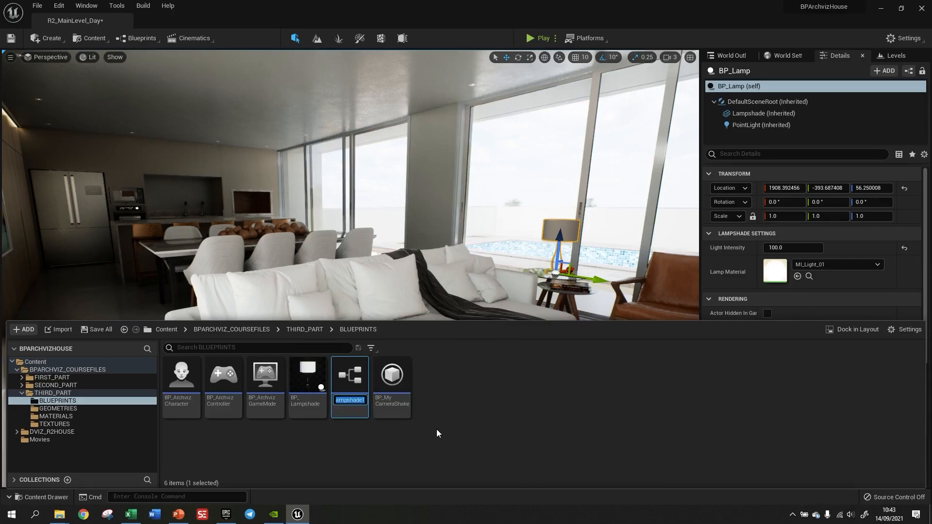
{"action": "left_click", "coordinate": [368, 408]}
{"action": "key", "text": "BackSpace"}
{"action": "key", "text": "BackSpace"}
{"action": "key", "text": "BackSpace"}
{"action": "key", "text": "BackSpace"}
{"action": "key", "text": "BackSpace"}
{"action": "key", "text": "BackSpace"}
{"action": "key", "text": "BackSpace"}
{"action": "key", "text": "BackSpace"}
{"action": "key", "text": "BackSpace"}
{"action": "type", "text": "DinnerLamp"}
{"action": "key", "text": "Return"}
{"action": "left_click", "coordinate": [364, 452]}
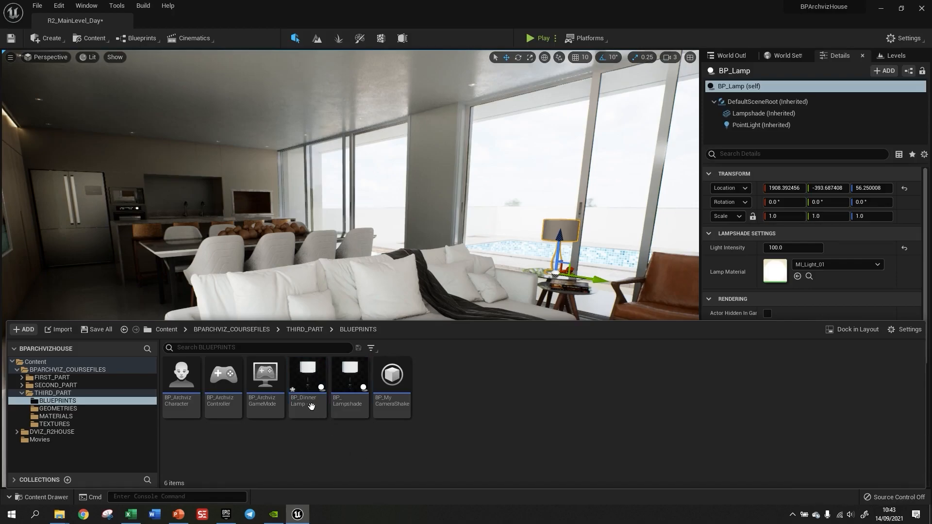
Open BP_DinnerLamp, rearrange its editor so the viewport follows the Event Graph, and select the Lampshade mesh component.
{"action": "double_click", "coordinate": [307, 391]}
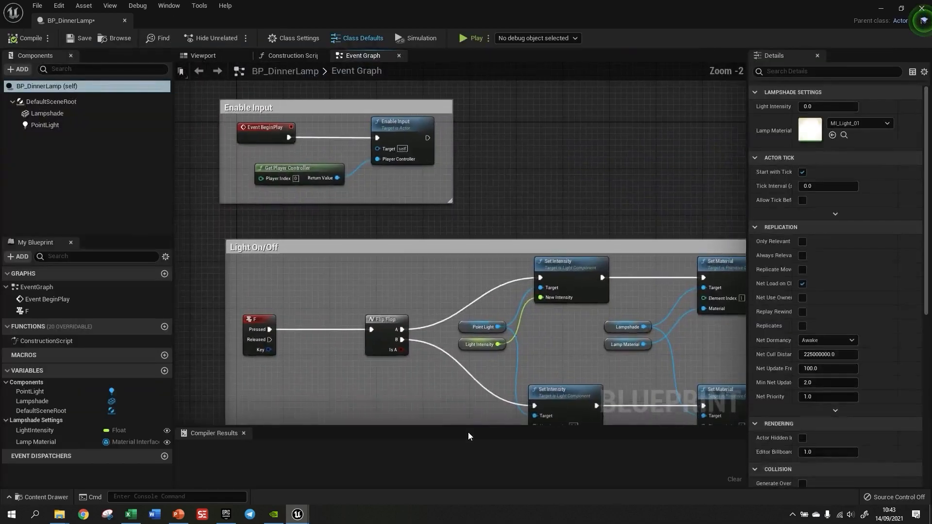
{"action": "left_click_drag", "start_coordinate": [223, 57], "coordinate": [369, 56]}
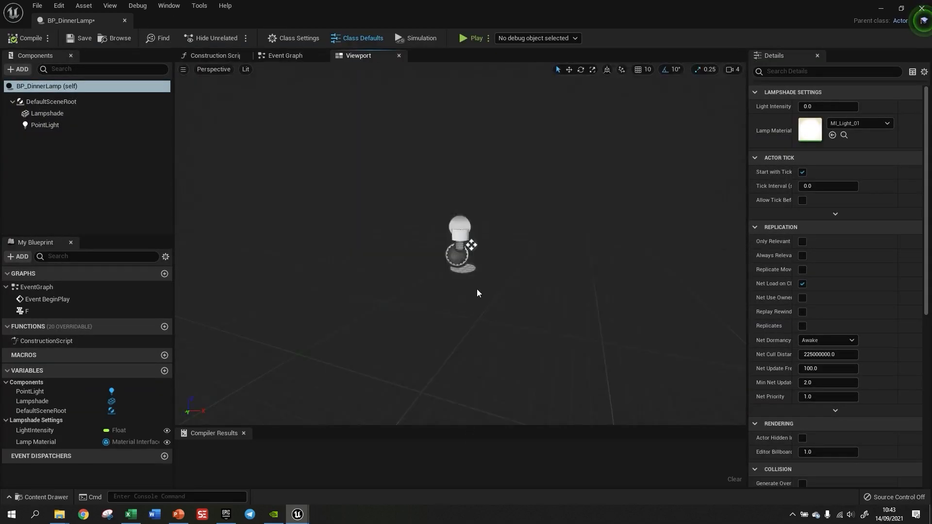
{"action": "scroll", "coordinate": [473, 244], "scroll_direction": "up", "scroll_amount": 5}
{"action": "left_click_drag", "start_coordinate": [516, 248], "coordinate": [489, 237], "text": "alt"}
{"action": "left_click", "coordinate": [483, 237]}
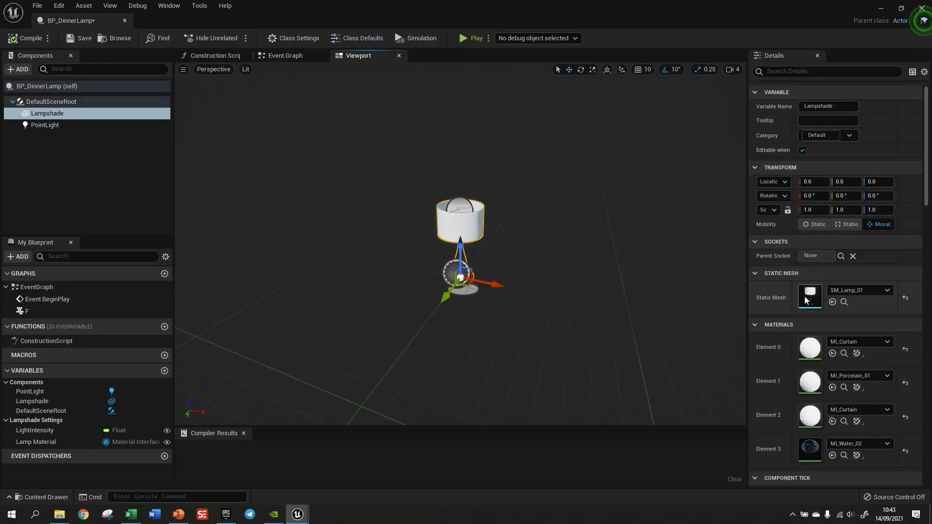
Move the SM_DinnerLight mesh from DVIZ_R2HOUSE/Geometries/Misc into THIRD_PART/GEOMETRIES and open that destination folder.
{"action": "left_click", "coordinate": [12, 499]}
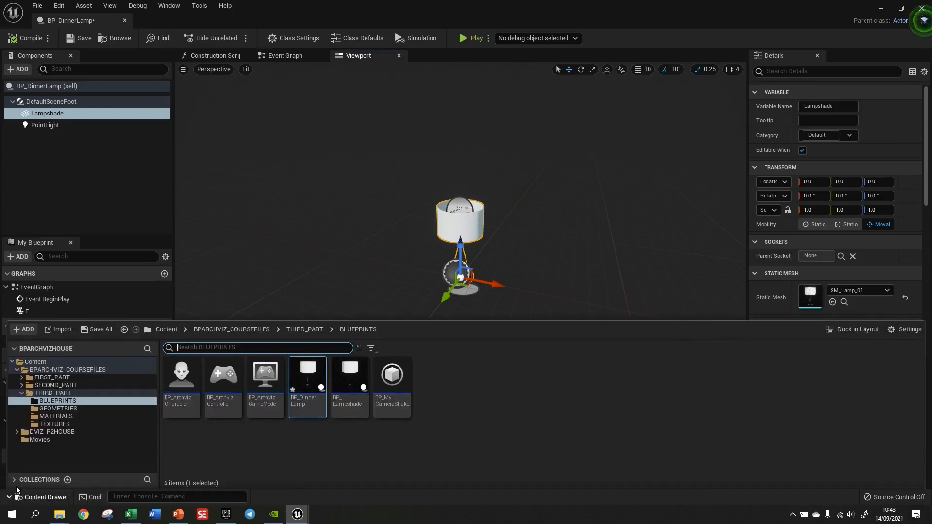
{"action": "left_click", "coordinate": [48, 432]}
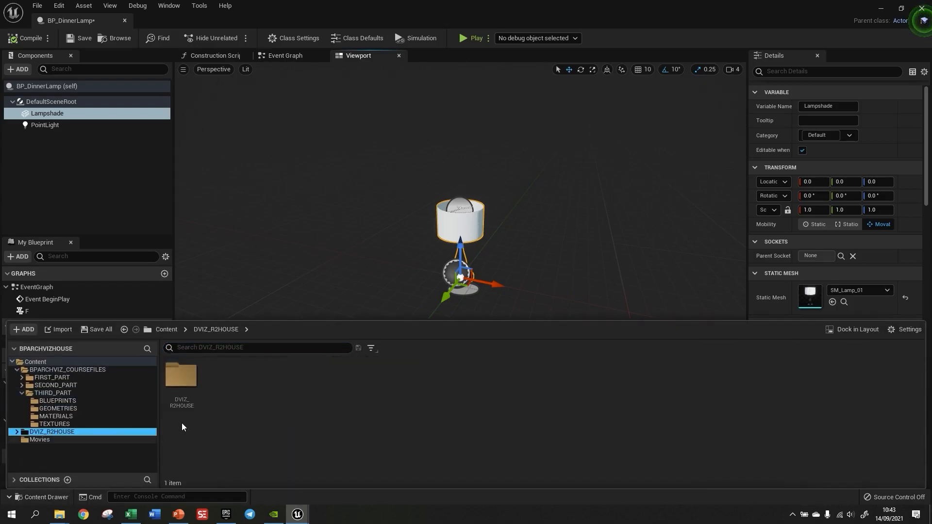
{"action": "double_click", "coordinate": [189, 377]}
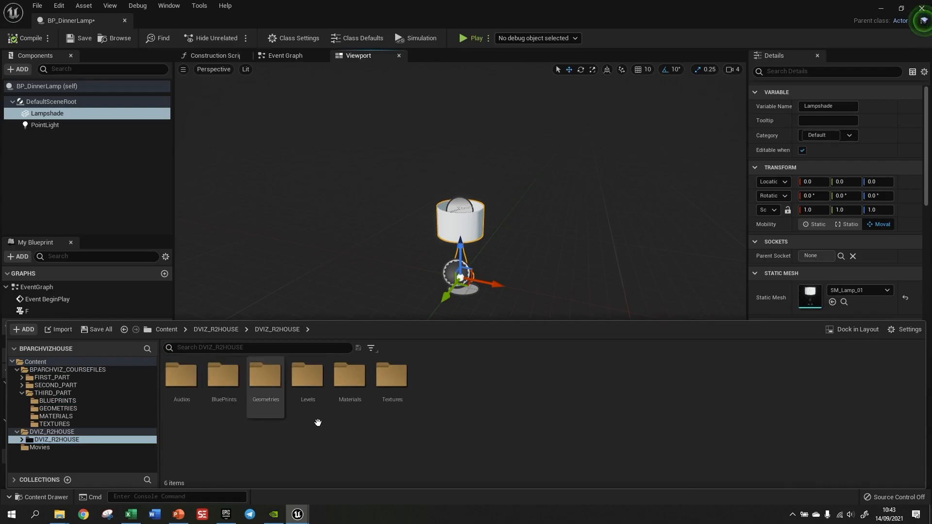
{"action": "double_click", "coordinate": [276, 385]}
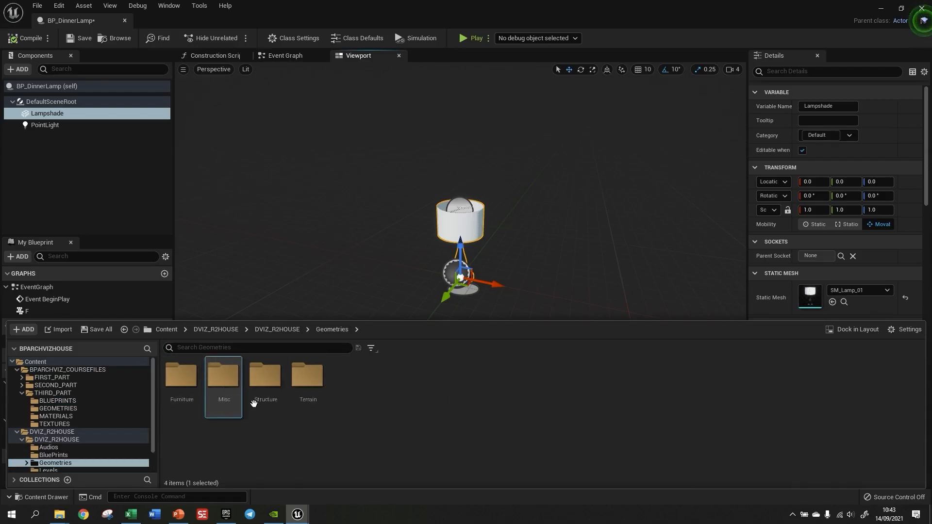
{"action": "double_click", "coordinate": [232, 386]}
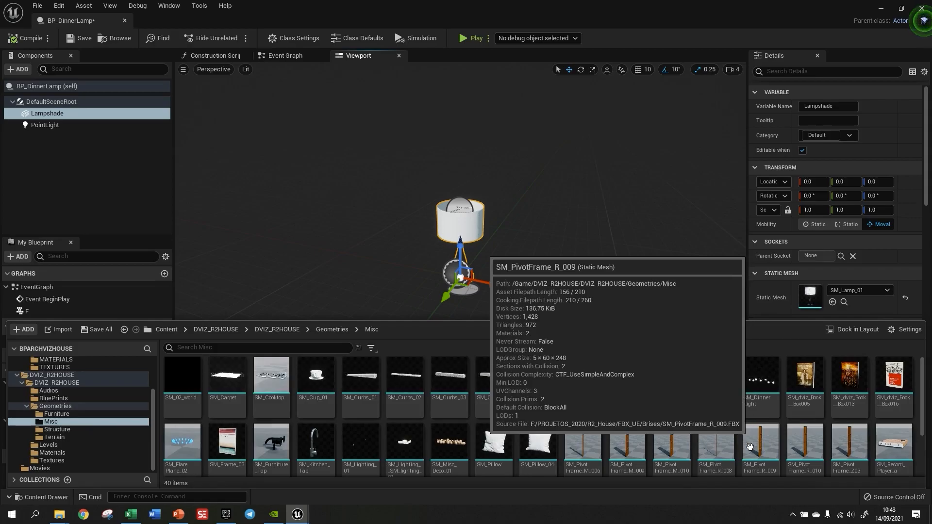
{"action": "mouse_move", "coordinate": [773, 395]}
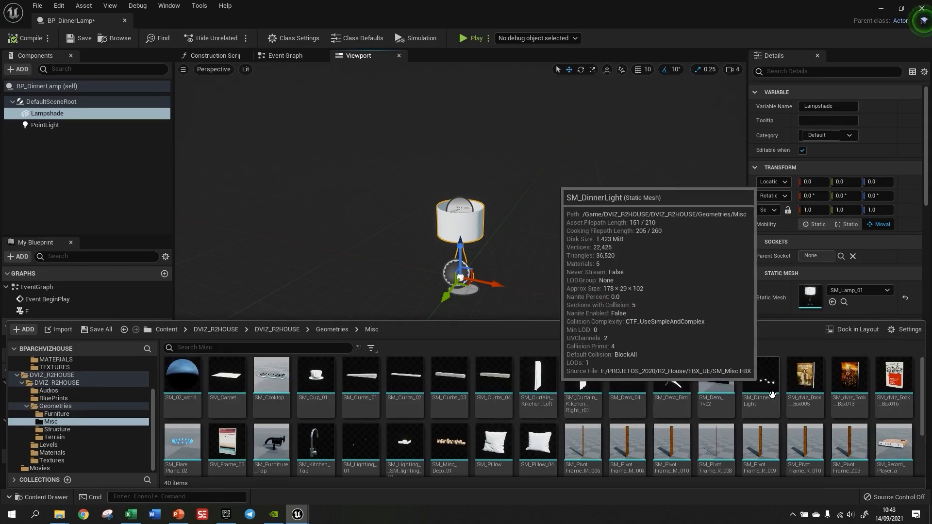
{"action": "scroll", "coordinate": [135, 405], "scroll_direction": "up", "scroll_amount": 1}
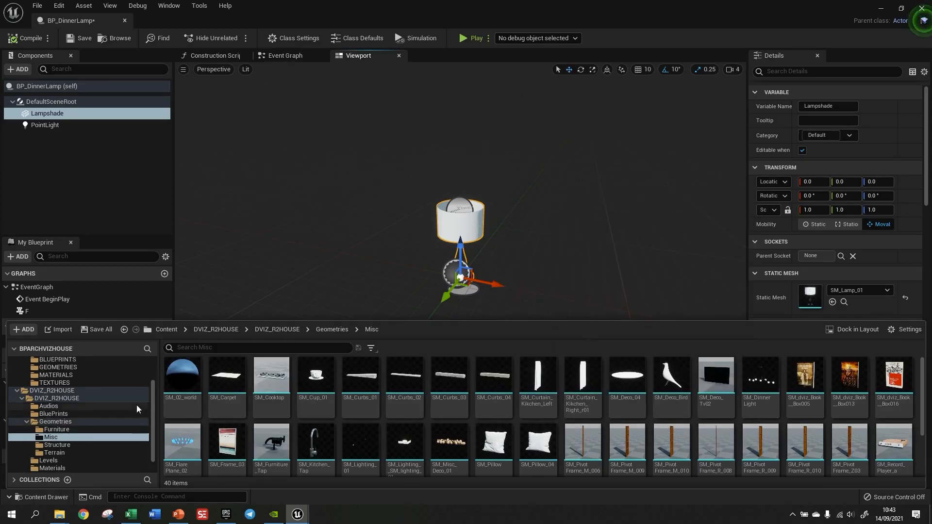
{"action": "left_click_drag", "start_coordinate": [767, 387], "coordinate": [66, 368]}
{"action": "left_click", "coordinate": [95, 387]}
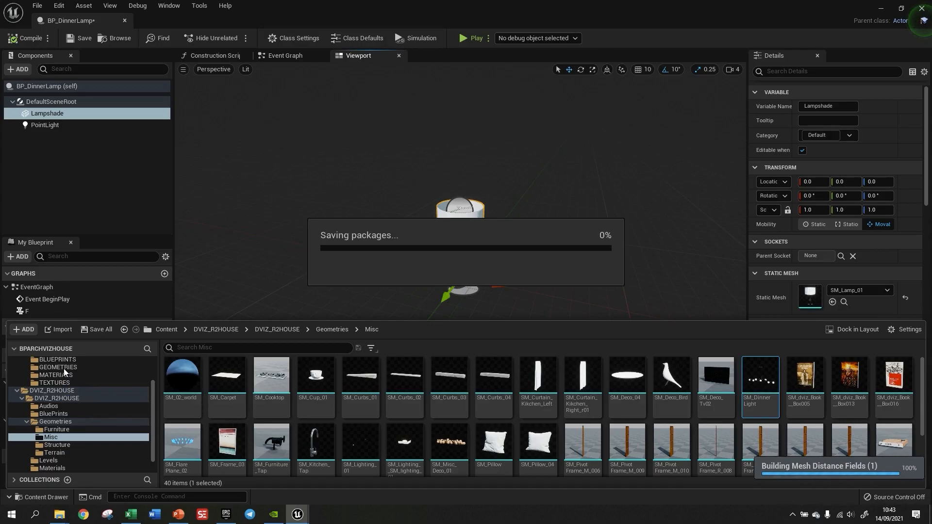
{"action": "left_click", "coordinate": [63, 368]}
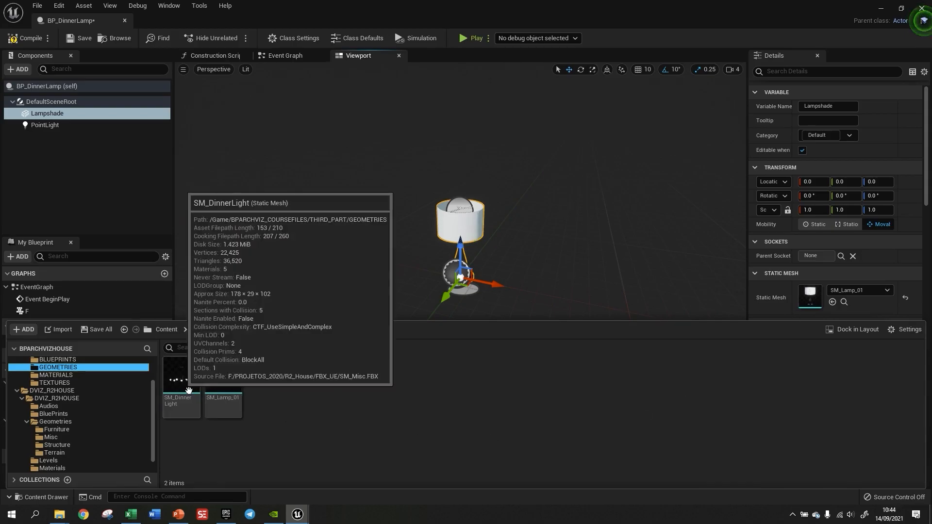
Assign SM_DinnerLight as the static mesh of the Lampshade component and examine the lamp and its material elements.
{"action": "left_click_drag", "start_coordinate": [196, 391], "coordinate": [814, 303]}
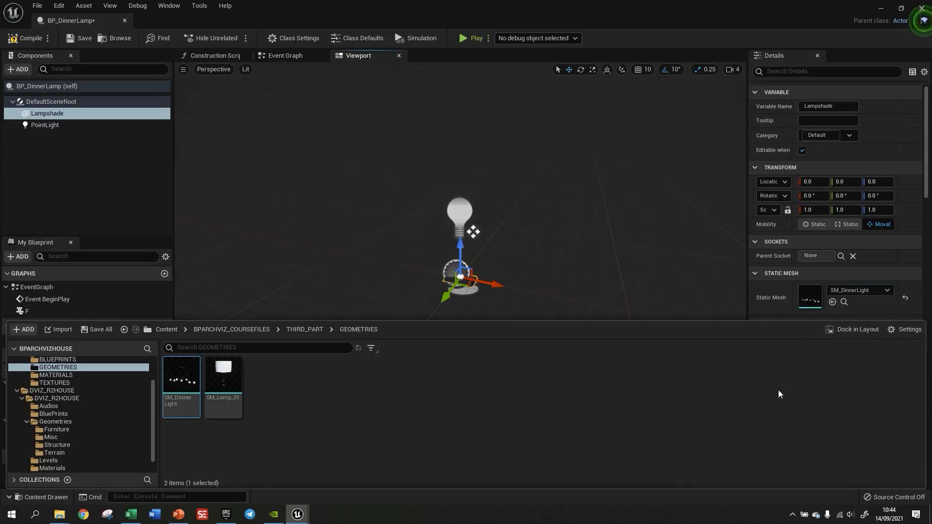
{"action": "scroll", "coordinate": [490, 249], "scroll_direction": "down", "scroll_amount": 4}
{"action": "right_click_drag", "start_coordinate": [495, 292], "coordinate": [507, 296]}
{"action": "scroll", "coordinate": [470, 344], "scroll_direction": "up", "scroll_amount": 4}
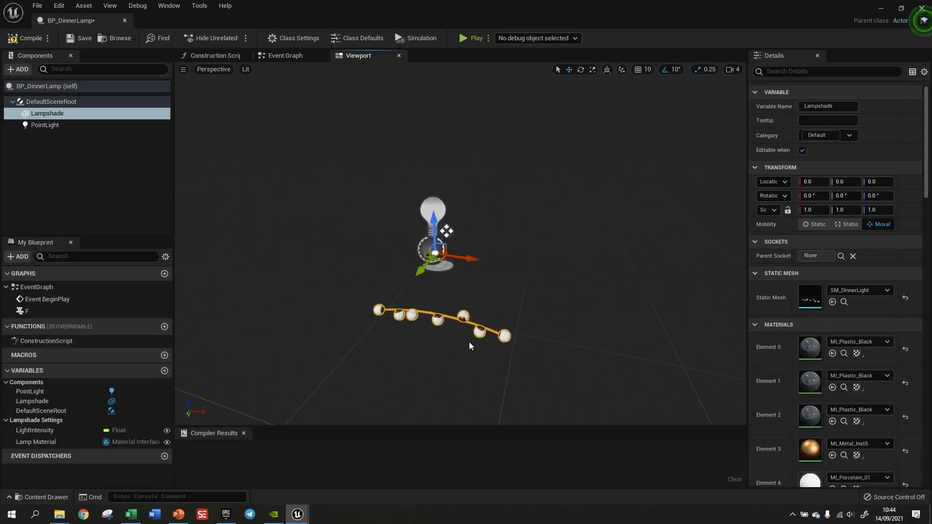
{"action": "left_click_drag", "start_coordinate": [446, 392], "coordinate": [446, 417]}
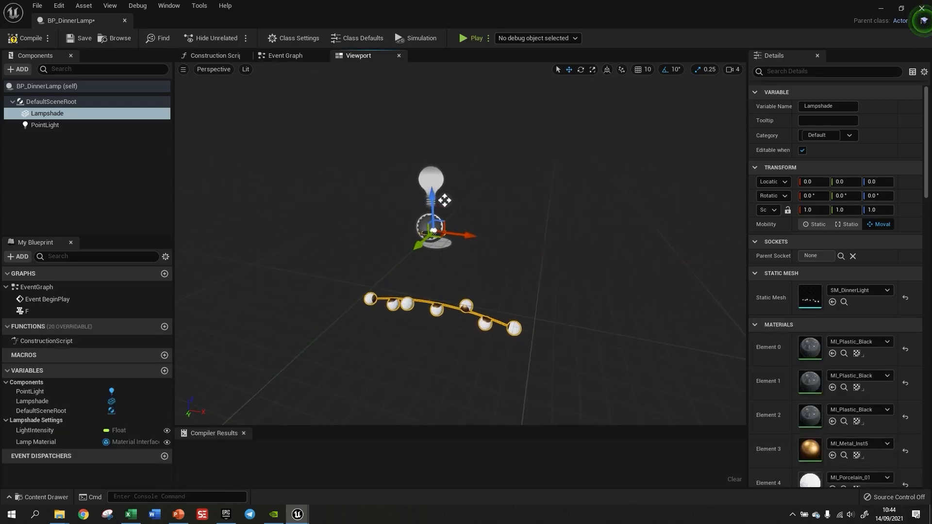
{"action": "scroll", "coordinate": [459, 358], "scroll_direction": "up", "scroll_amount": 5}
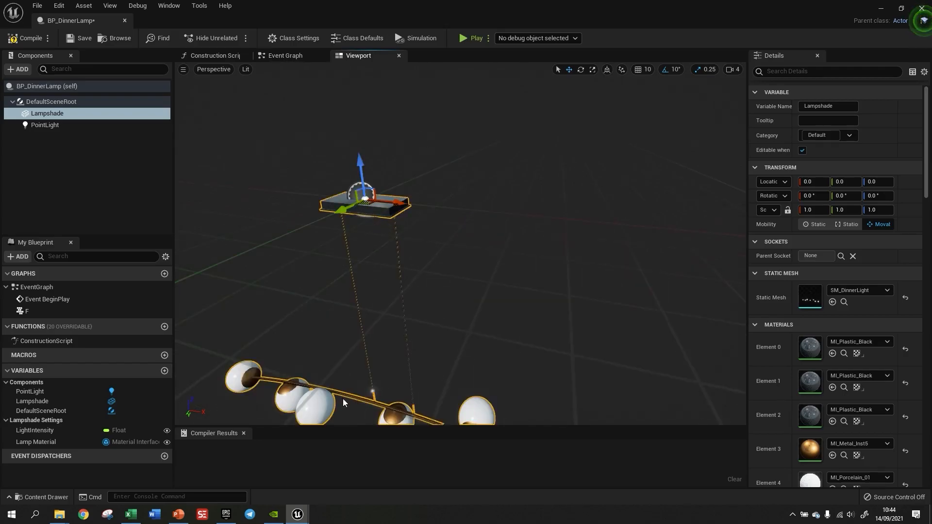
{"action": "right_click_drag", "start_coordinate": [461, 368], "coordinate": [439, 294]}
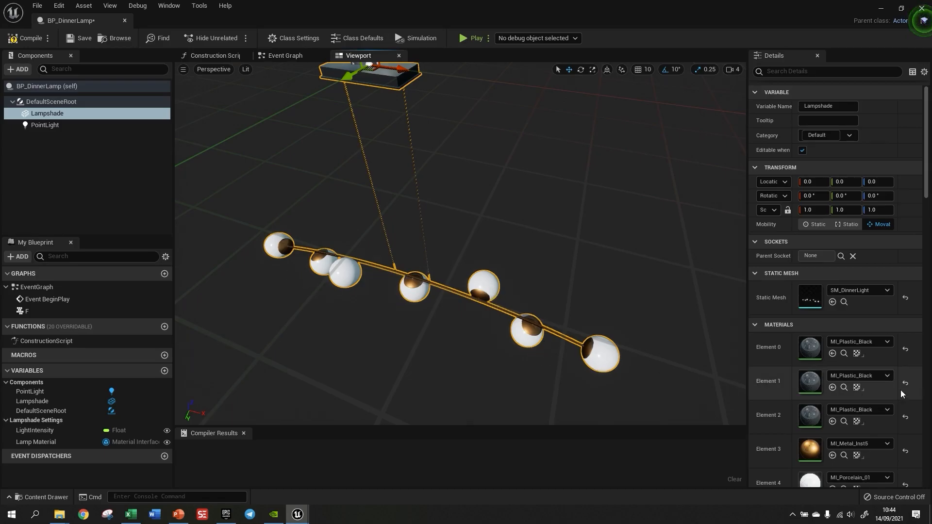
{"action": "scroll", "coordinate": [901, 389], "scroll_direction": "down", "scroll_amount": 5}
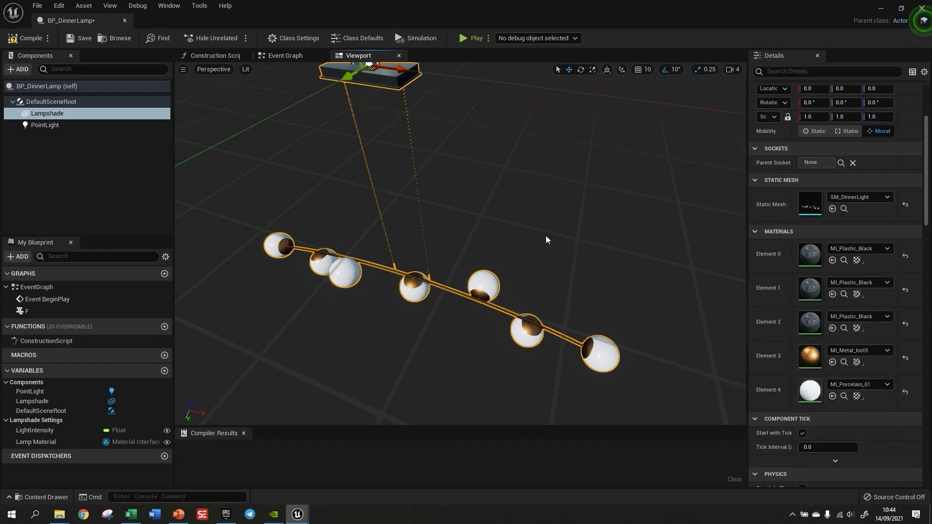
Review the Light On/Off logic in the Event Graph and rename the Lampshade component as DinnerLamp.
{"action": "left_click", "coordinate": [273, 57]}
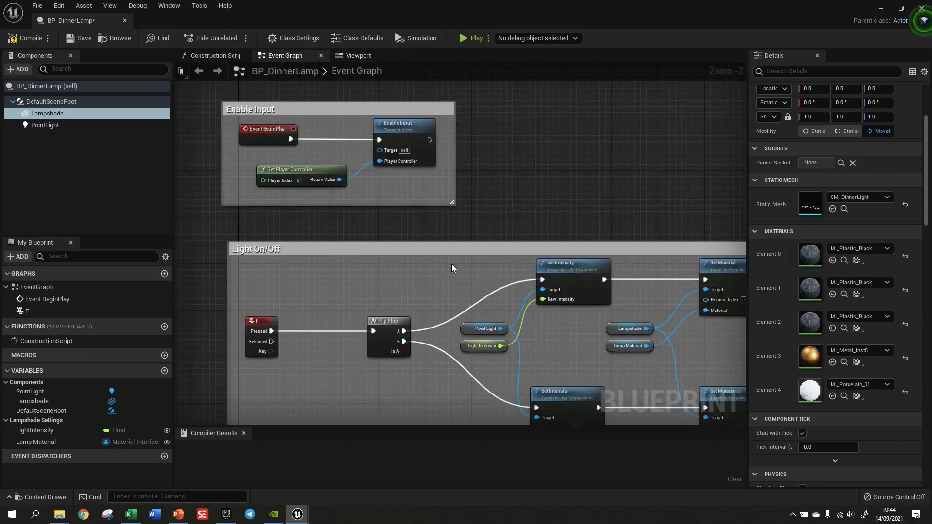
{"action": "scroll", "coordinate": [301, 144], "scroll_direction": "down", "scroll_amount": 2}
{"action": "scroll", "coordinate": [425, 310], "scroll_direction": "up", "scroll_amount": 2}
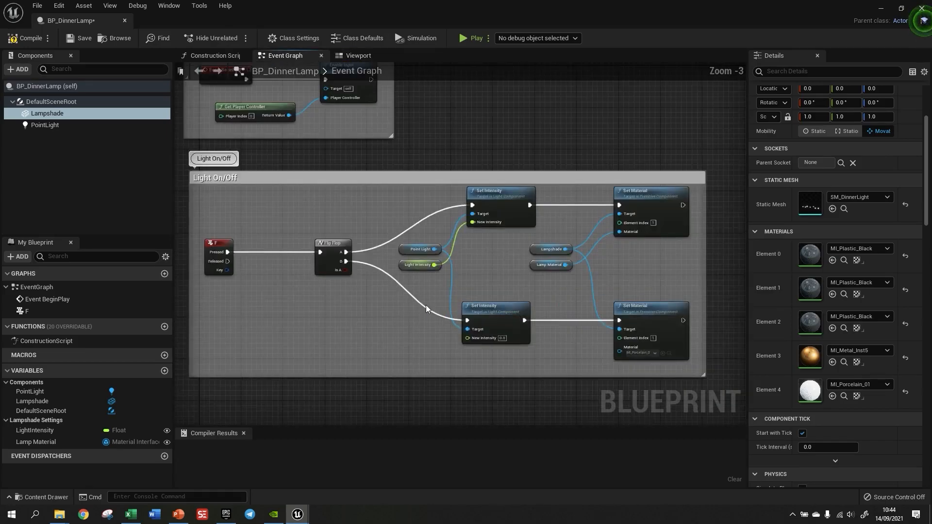
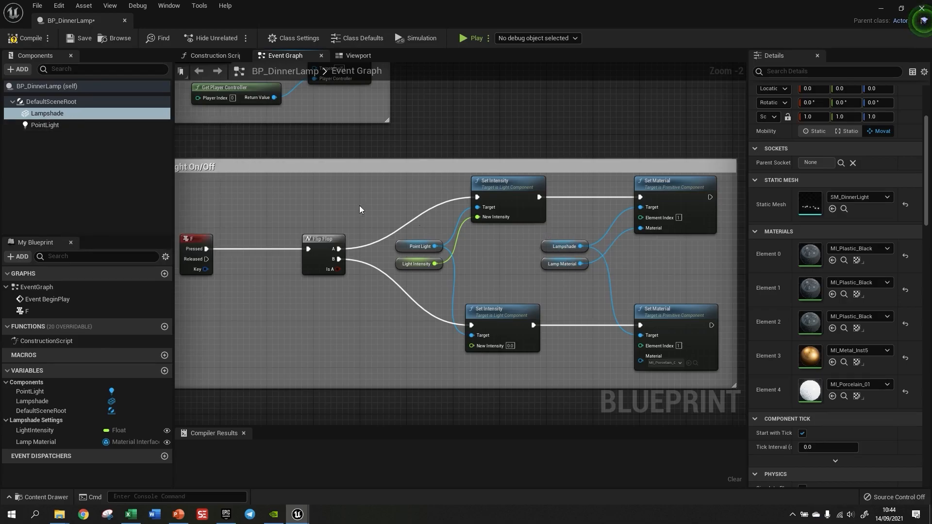
{"action": "right_click", "coordinate": [59, 115]}
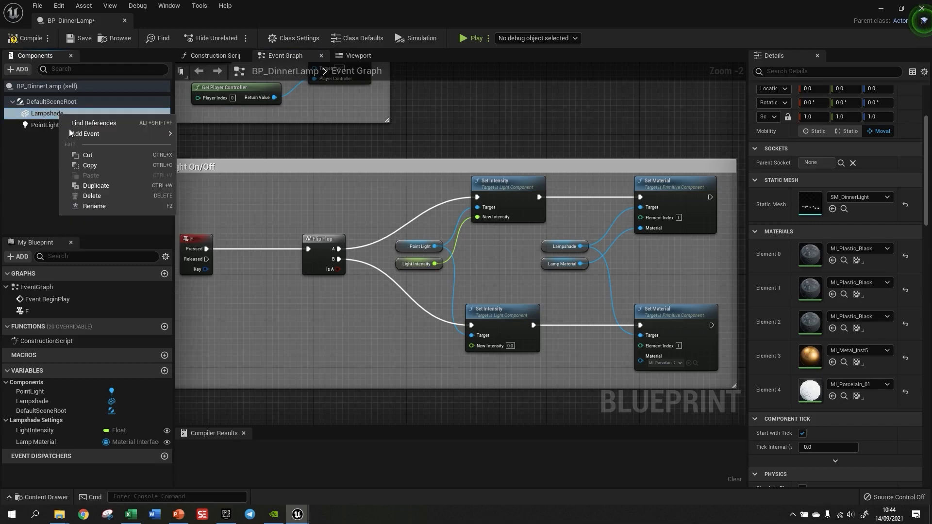
{"action": "left_click", "coordinate": [95, 205]}
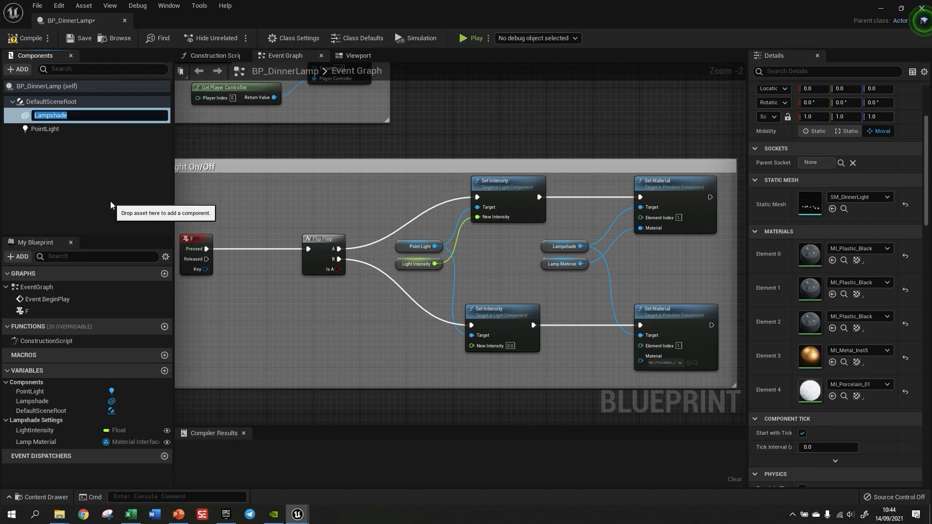
{"action": "type", "text": "Dinn"}
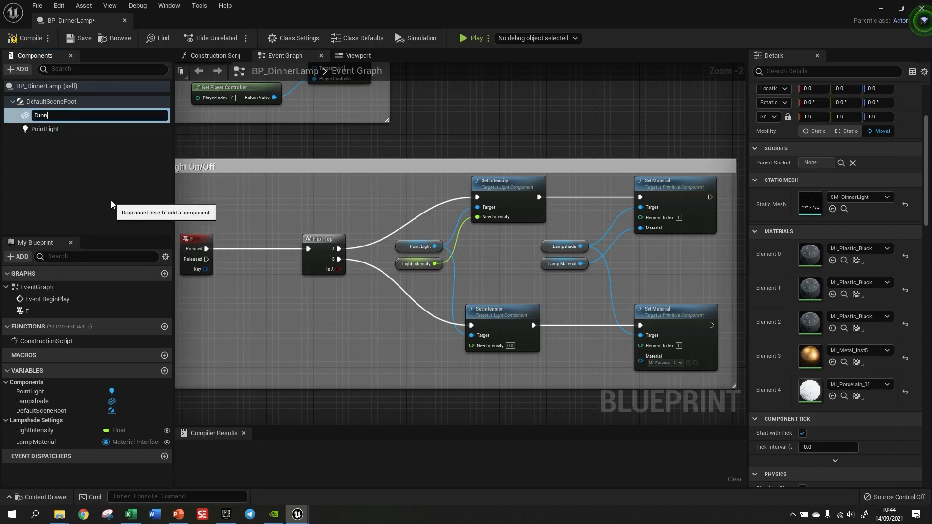
{"action": "type", "text": "erLamp"}
{"action": "key", "text": "Return"}
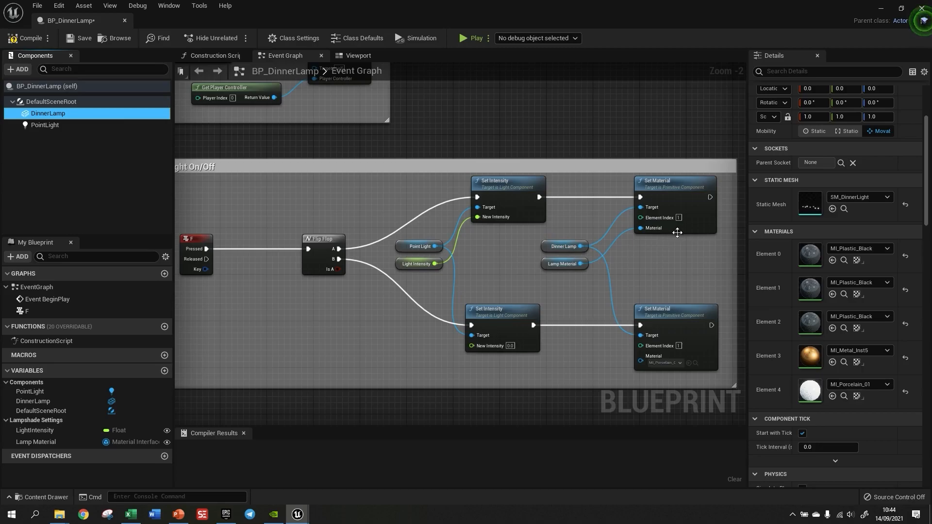
Check the lamp's material slots and set the Element Index of both Set Material nodes to 4.
{"action": "left_click", "coordinate": [202, 56]}
{"action": "left_click", "coordinate": [286, 55]}
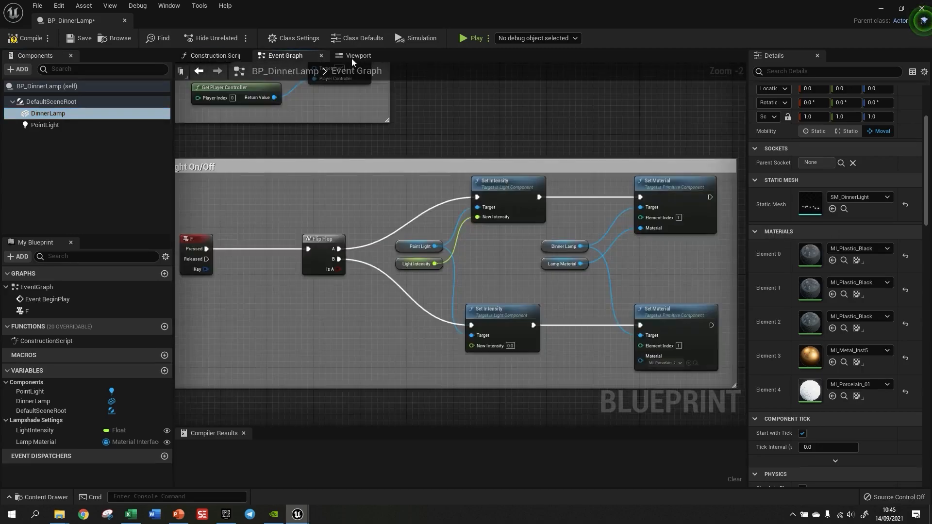
{"action": "left_click", "coordinate": [351, 56]}
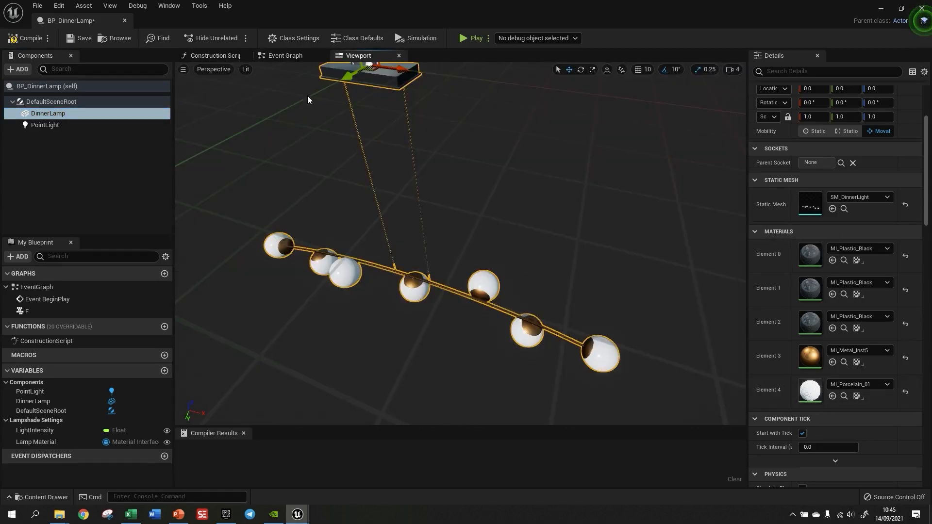
{"action": "left_click", "coordinate": [286, 57]}
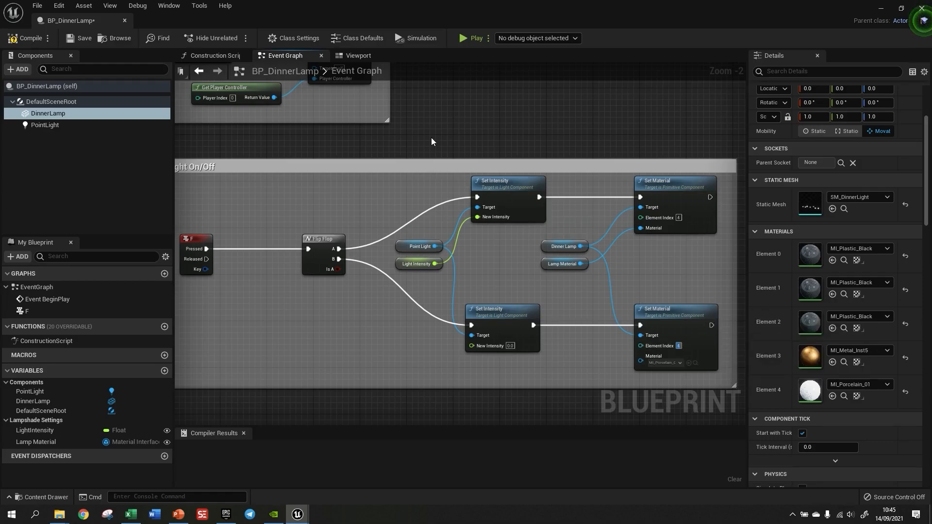
Lower the PointLight component to the level of the lamp's globes, at about Z -119.
{"action": "left_click", "coordinate": [60, 124]}
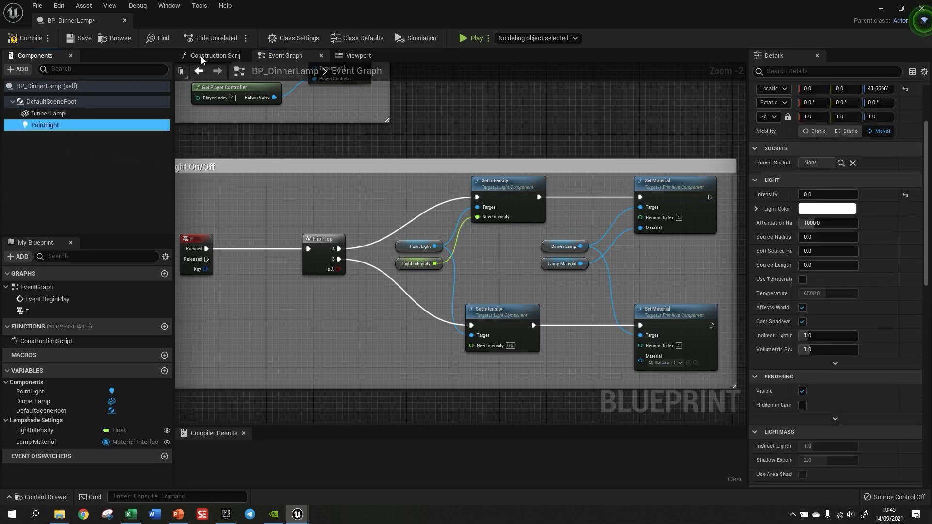
{"action": "left_click", "coordinate": [357, 55]}
{"action": "scroll", "coordinate": [446, 286], "scroll_direction": "down", "scroll_amount": 3}
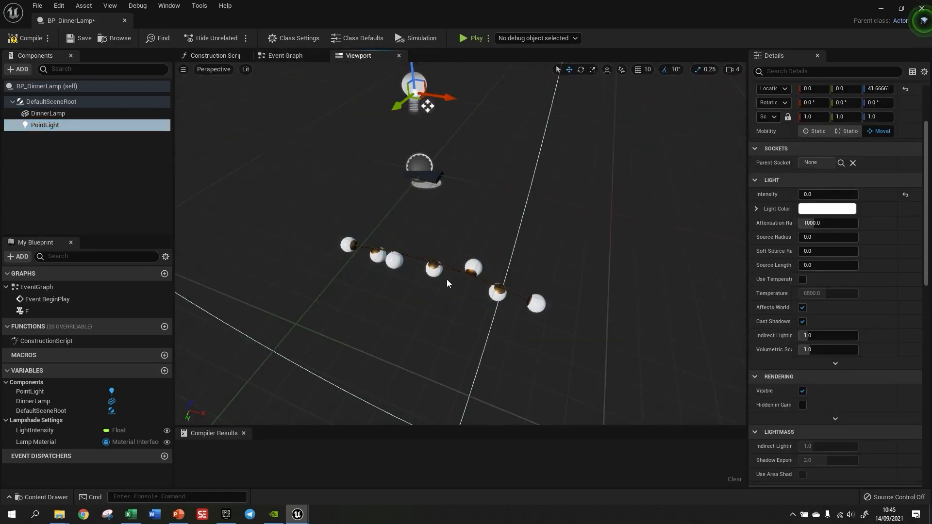
{"action": "left_click_drag", "start_coordinate": [413, 80], "coordinate": [438, 288]}
{"action": "key", "text": "f"}
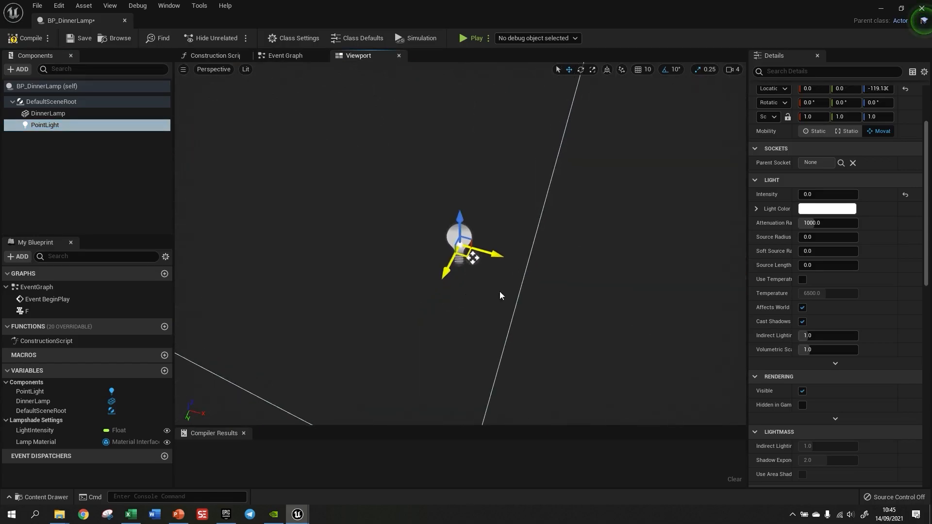
{"action": "scroll", "coordinate": [508, 232], "scroll_direction": "down", "scroll_amount": 3}
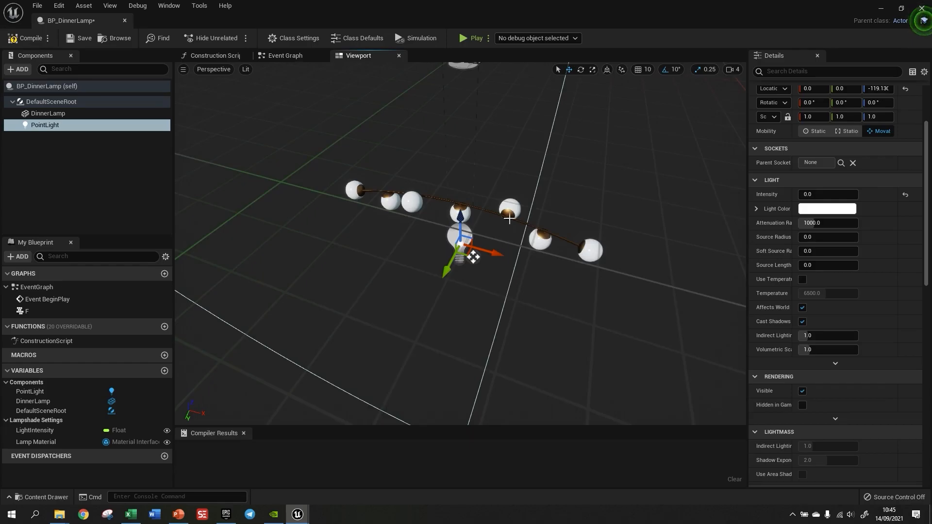
{"action": "key", "text": "alt+j"}
{"action": "scroll", "coordinate": [466, 267], "scroll_direction": "up", "scroll_amount": 4}
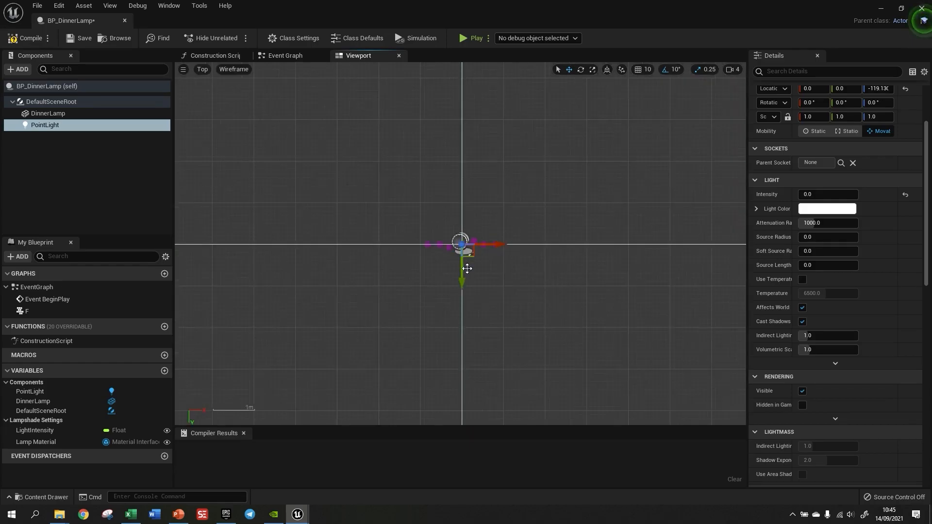
{"action": "scroll", "coordinate": [492, 263], "scroll_direction": "up", "scroll_amount": 4}
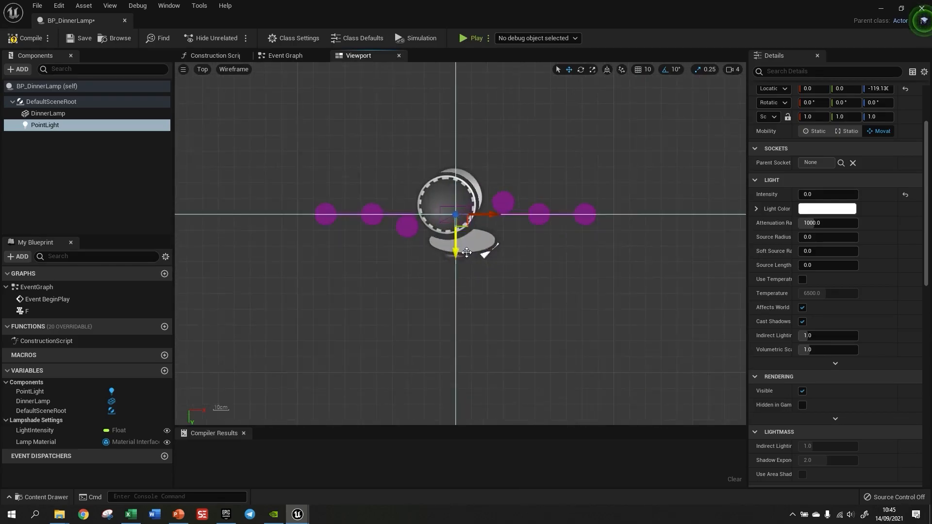
{"action": "left_click_drag", "start_coordinate": [457, 234], "coordinate": [451, 281]}
{"action": "key", "text": "ctrl+z"}
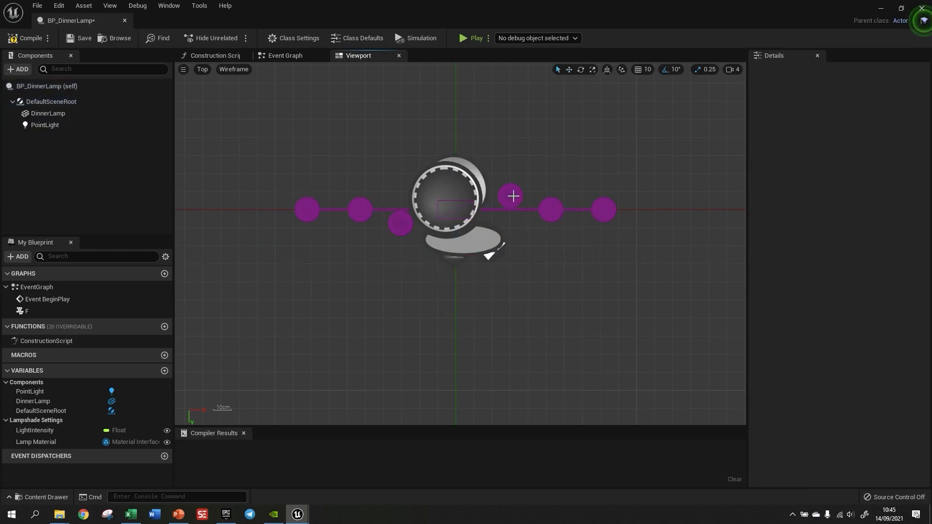
{"action": "left_click", "coordinate": [490, 188]}
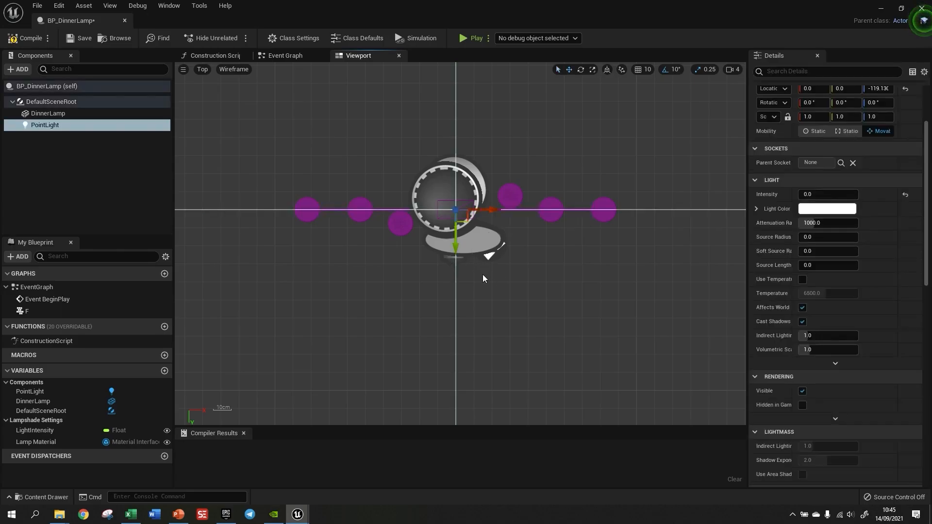
{"action": "scroll", "coordinate": [517, 269], "scroll_direction": "up", "scroll_amount": 6}
{"action": "scroll", "coordinate": [515, 185], "scroll_direction": "down", "scroll_amount": 3}
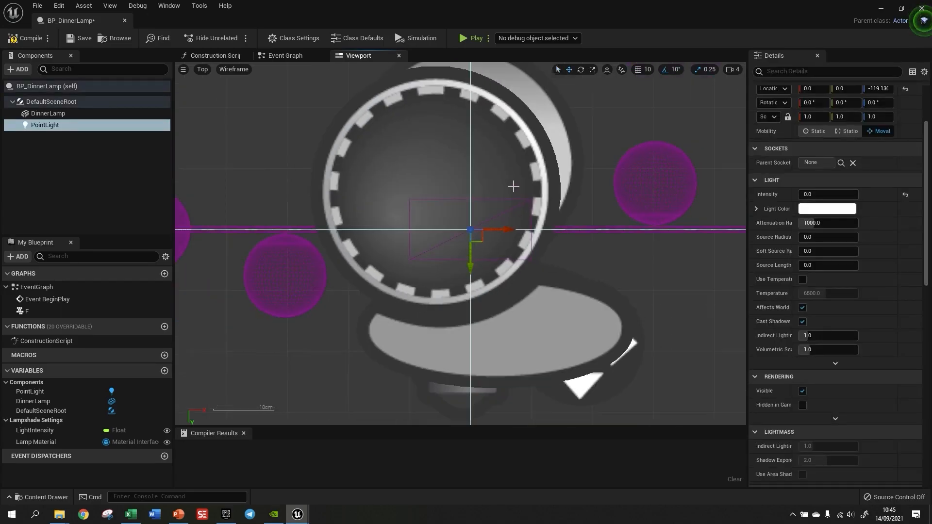
{"action": "scroll", "coordinate": [511, 189], "scroll_direction": "down", "scroll_amount": 4}
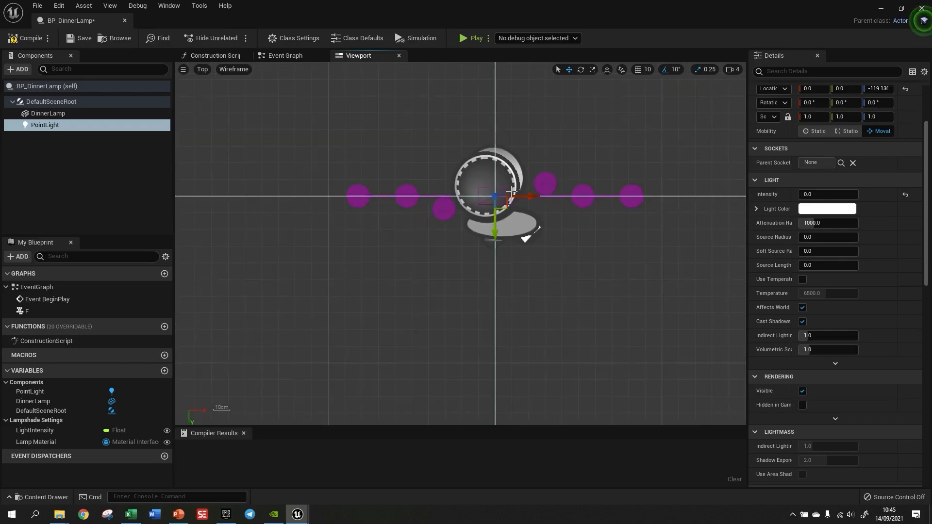
Working in the left view, move the PointLight to the globe at the lamp's end, at about X 88.7 and Z -99.5.
{"action": "key", "text": "alt+k"}
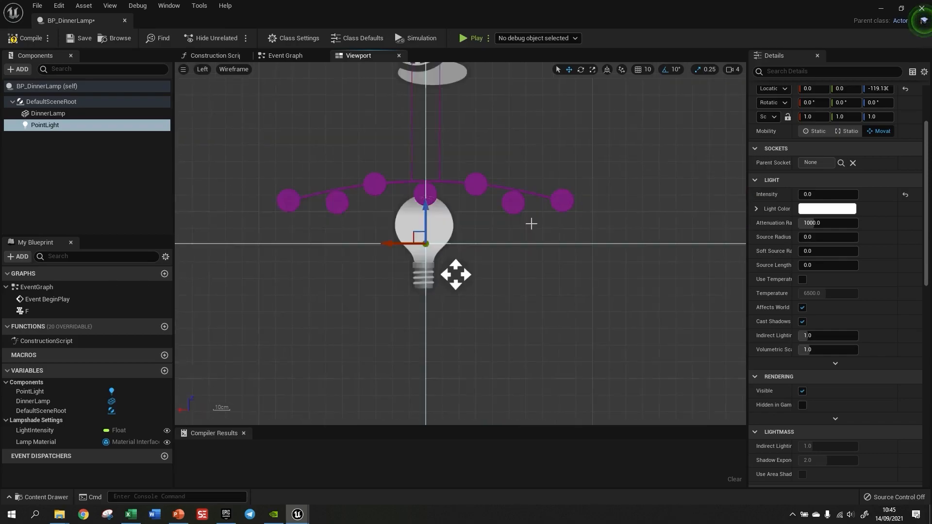
{"action": "left_click_drag", "start_coordinate": [415, 234], "coordinate": [393, 248]}
{"action": "scroll", "coordinate": [270, 229], "scroll_direction": "up", "scroll_amount": 3}
{"action": "key", "text": "ctrl+z"}
{"action": "left_click", "coordinate": [291, 211]}
{"action": "left_click_drag", "start_coordinate": [305, 215], "coordinate": [393, 234]}
{"action": "key", "text": "ctrl+z"}
Duplicate the PointLight six times and spread the copies along the lamp so each globe has its own light.
{"action": "left_click", "coordinate": [48, 126]}
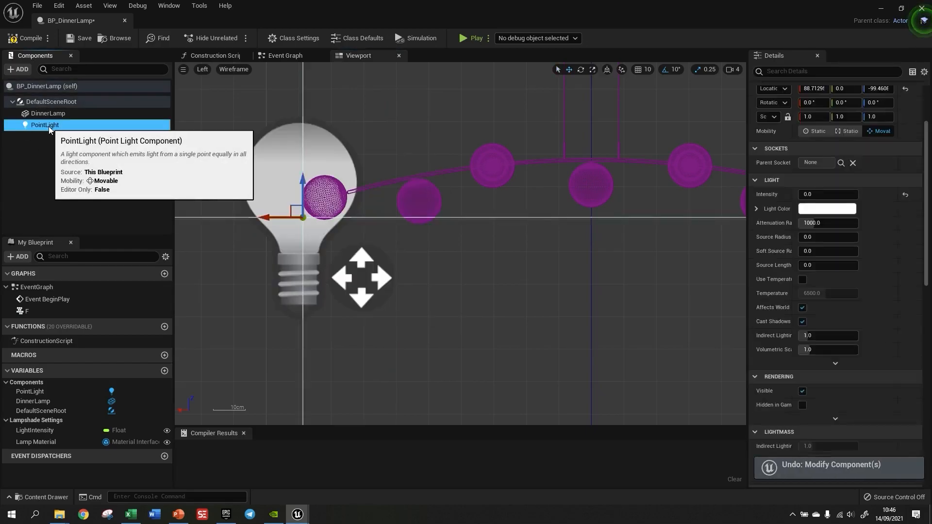
{"action": "key", "text": "ctrl+d"}
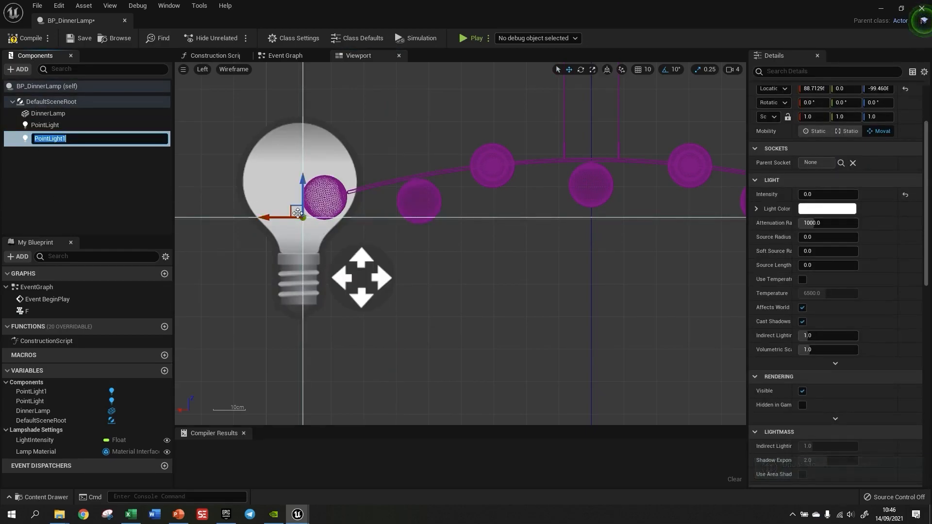
{"action": "left_click_drag", "start_coordinate": [295, 208], "coordinate": [602, 205]}
{"action": "key", "text": "ctrl+d"}
{"action": "key", "text": "ctrl+d"}
{"action": "right_click_drag", "start_coordinate": [602, 205], "coordinate": [340, 256]}
{"action": "key", "text": "ctrl+d"}
{"action": "left_click_drag", "start_coordinate": [313, 253], "coordinate": [619, 253]}
{"action": "key", "text": "ctrl+d"}
{"action": "key", "text": "ctrl+d"}
Working in the top view, shift PointLight2 sideways toward its off-centre globe, to about Y -16.1.
{"action": "key", "text": "alt+j"}
{"action": "right_click_drag", "start_coordinate": [619, 253], "coordinate": [490, 314]}
{"action": "left_click", "coordinate": [563, 255]}
{"action": "left_click_drag", "start_coordinate": [566, 241], "coordinate": [565, 189]}
{"action": "mouse_move", "coordinate": [650, 283]}
{"action": "right_mouse_down"}
{"action": "mouse_move", "coordinate": [525, 279]}
{"action": "mouse_move", "coordinate": [652, 267]}
{"action": "right_mouse_up"}
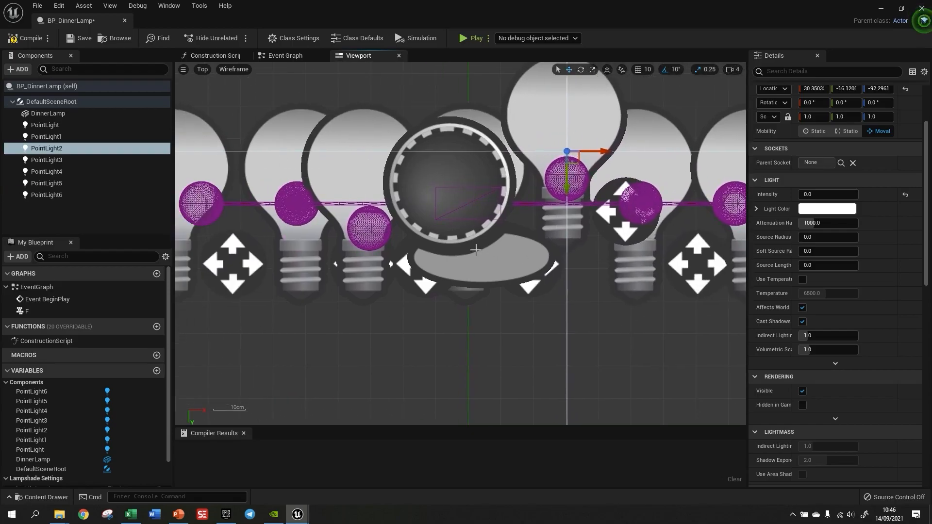
Inspect the point lights from the right side and return the viewport to a lit perspective view.
{"action": "left_click", "coordinate": [475, 248]}
{"action": "left_click", "coordinate": [203, 69]}
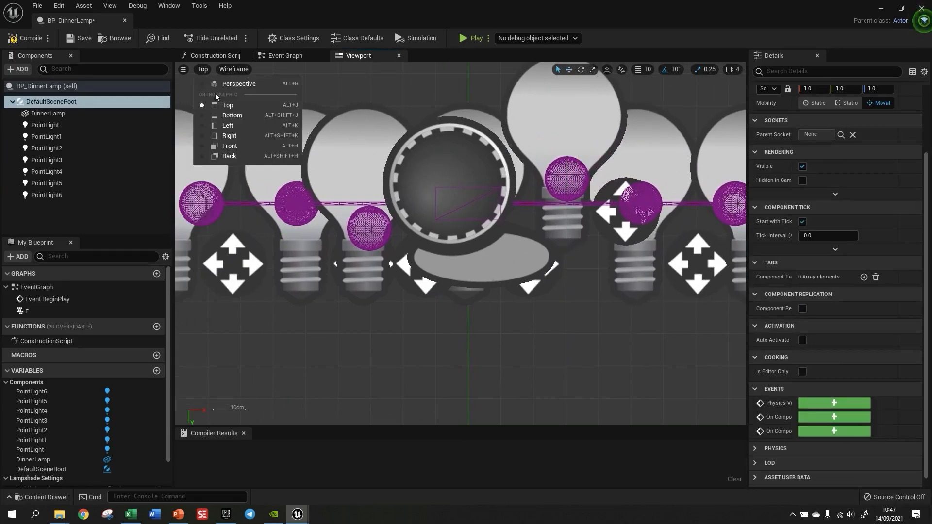
{"action": "left_click", "coordinate": [209, 136]}
{"action": "scroll", "coordinate": [499, 254], "scroll_direction": "up", "scroll_amount": 5}
{"action": "left_click", "coordinate": [466, 271]}
{"action": "key", "text": "ctrl+z"}
{"action": "left_click", "coordinate": [237, 69]}
{"action": "left_click", "coordinate": [253, 79]}
{"action": "left_click", "coordinate": [204, 69]}
{"action": "left_click", "coordinate": [214, 80]}
Move the point light of the other off-centre globe up and sideways to its globe, and raise PointLight2 toward its own.
{"action": "scroll", "coordinate": [397, 284], "scroll_direction": "up", "scroll_amount": 3}
{"action": "left_click", "coordinate": [447, 208]}
{"action": "left_click", "coordinate": [505, 150]}
{"action": "left_click_drag", "start_coordinate": [481, 144], "coordinate": [448, 131]}
{"action": "left_click_drag", "start_coordinate": [470, 105], "coordinate": [470, 101]}
{"action": "left_click", "coordinate": [451, 239]}
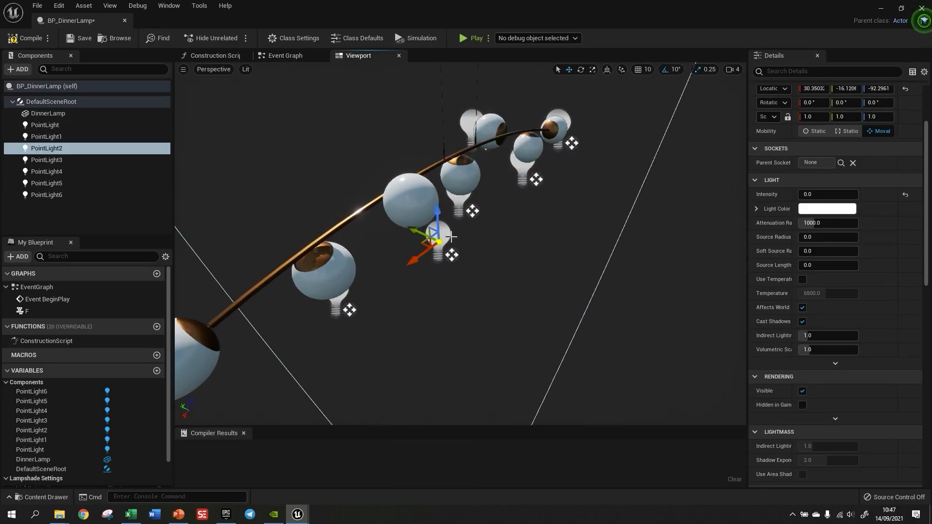
{"action": "left_click_drag", "start_coordinate": [386, 253], "coordinate": [373, 310]}
Move the original PointLight at the lamp's end to about X 90.2 and Z -94.1, and reopen the Event Graph.
{"action": "left_click", "coordinate": [282, 225]}
{"action": "left_click_drag", "start_coordinate": [269, 190], "coordinate": [268, 187]}
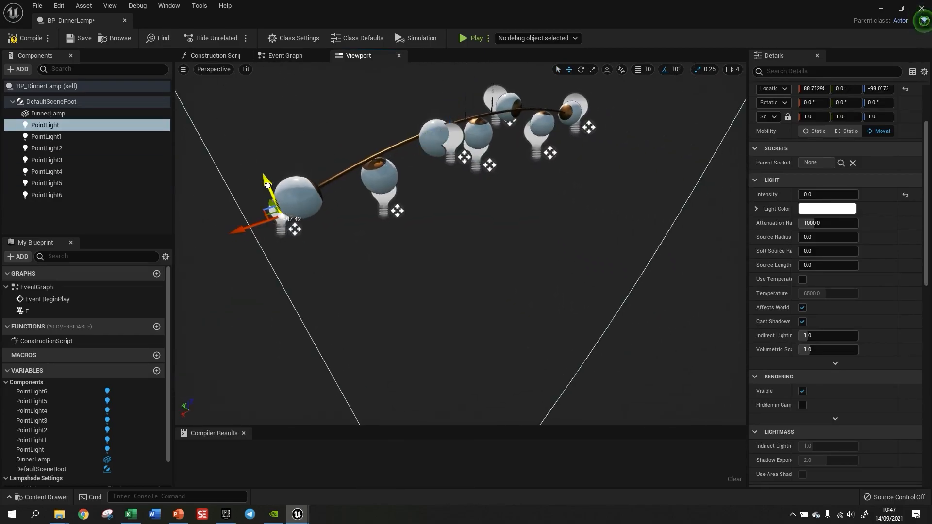
{"action": "left_click_drag", "start_coordinate": [238, 219], "coordinate": [235, 220]}
{"action": "left_click_drag", "start_coordinate": [273, 261], "coordinate": [305, 261], "text": "alt"}
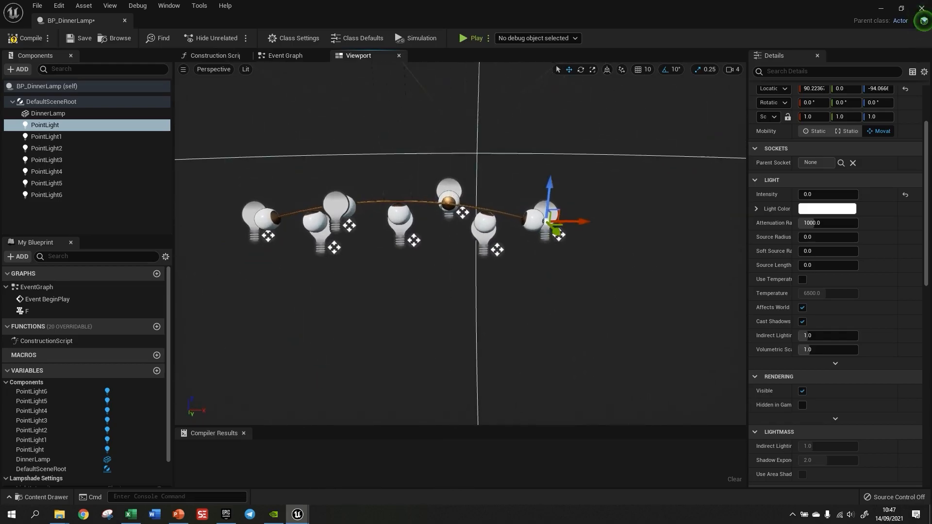
{"action": "left_click", "coordinate": [275, 57]}
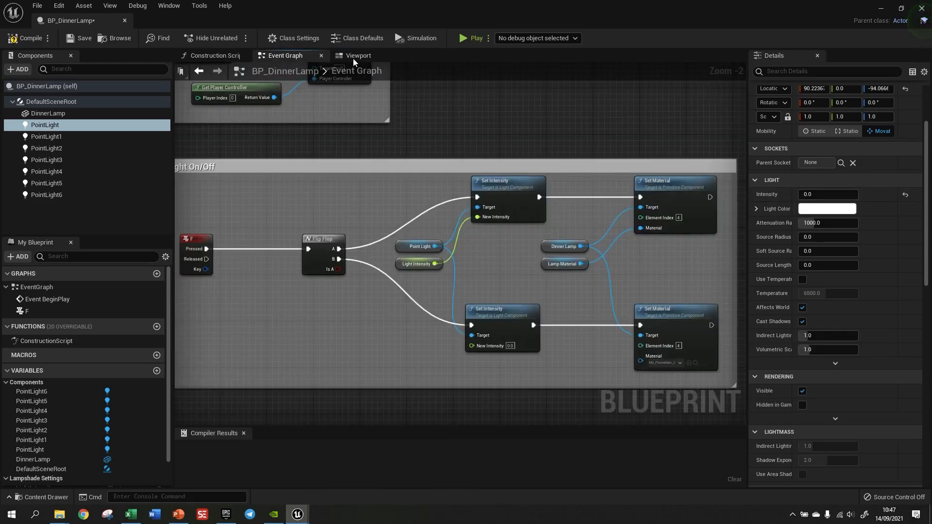
Add a PointLight1 reference to the Light On/Off graph and wire it to the Target of both Set Intensity nodes.
{"action": "scroll", "coordinate": [271, 224], "scroll_direction": "down", "scroll_amount": 2}
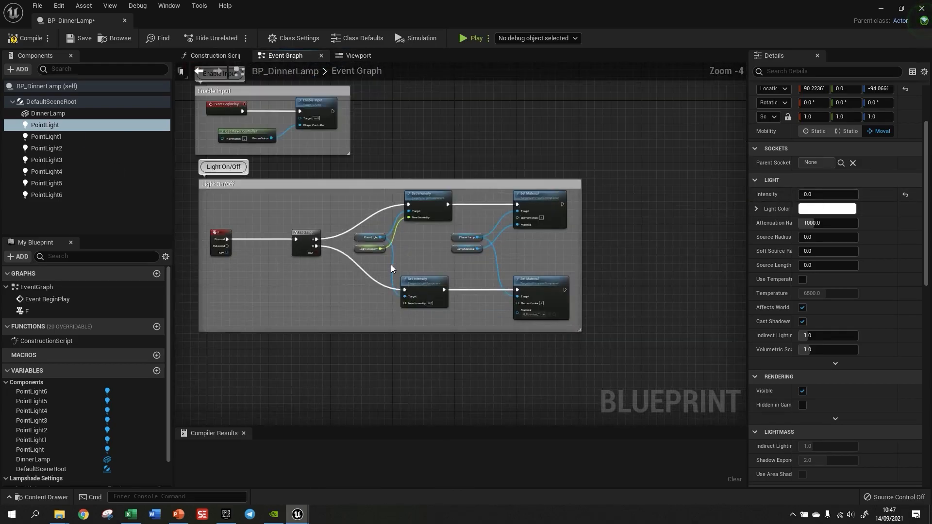
{"action": "scroll", "coordinate": [391, 264], "scroll_direction": "up", "scroll_amount": 4}
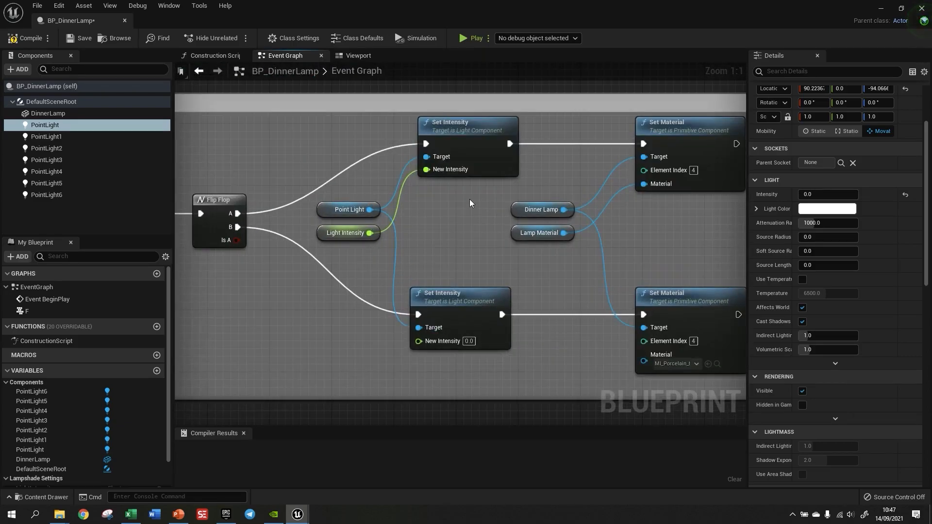
{"action": "scroll", "coordinate": [470, 202], "scroll_direction": "down", "scroll_amount": 1}
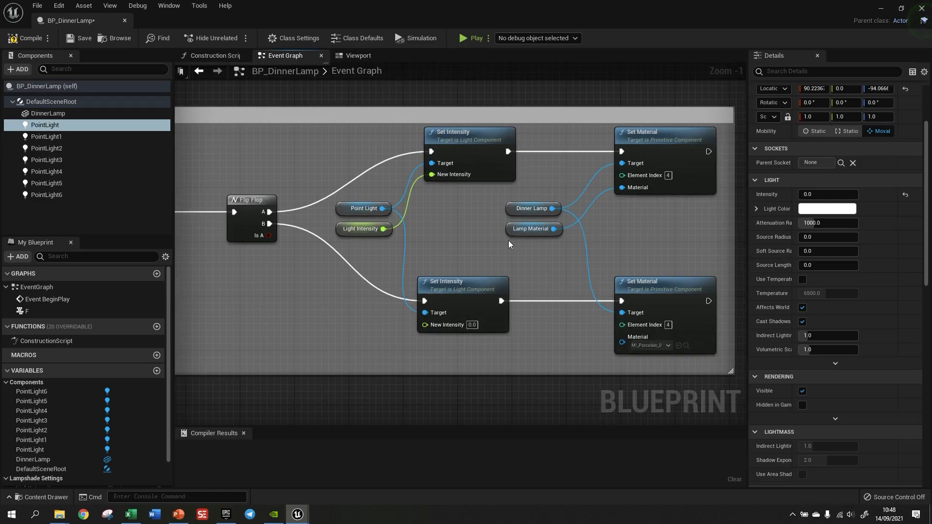
{"action": "scroll", "coordinate": [572, 178], "scroll_direction": "down", "scroll_amount": 2}
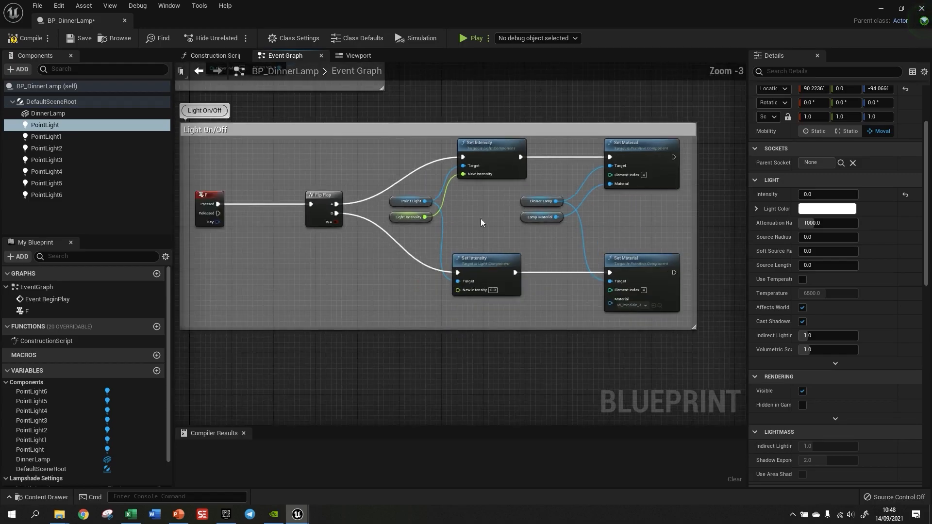
{"action": "left_click_drag", "start_coordinate": [46, 136], "coordinate": [404, 237]}
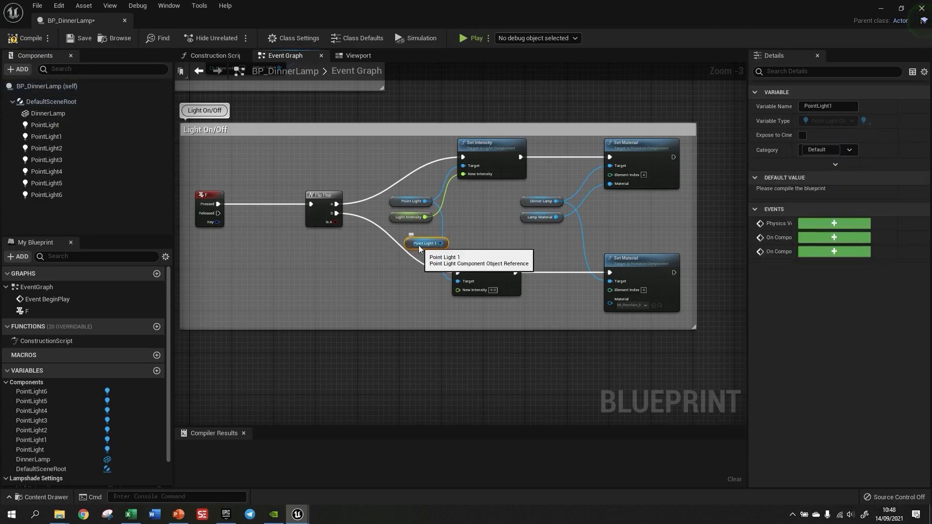
{"action": "scroll", "coordinate": [423, 250], "scroll_direction": "up", "scroll_amount": 4}
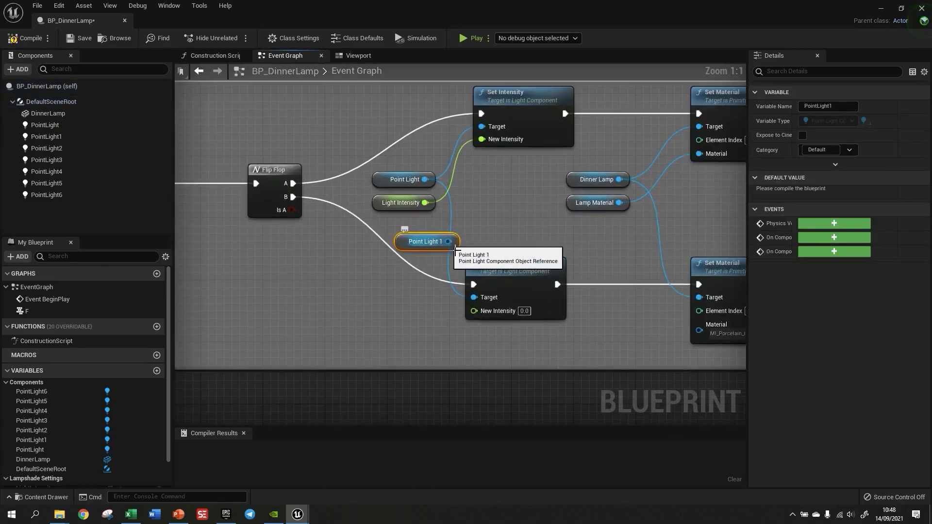
{"action": "left_click_drag", "start_coordinate": [448, 242], "coordinate": [471, 299]}
Widen the Light On/Off comment box, shift the Set Intensity and Set Material nodes away from the Flip Flop, and reposition Light Intensity between them.
{"action": "scroll", "coordinate": [296, 246], "scroll_direction": "down", "scroll_amount": 5}
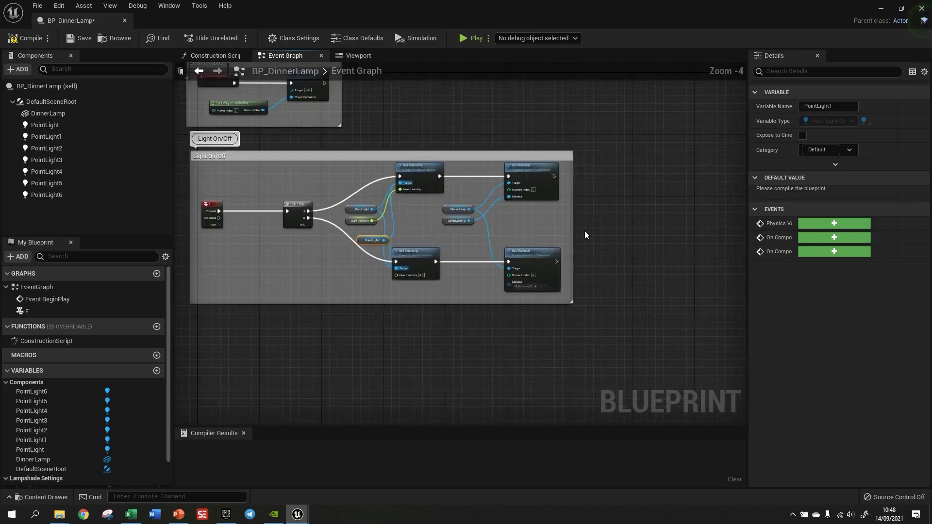
{"action": "left_click_drag", "start_coordinate": [602, 231], "coordinate": [683, 234]}
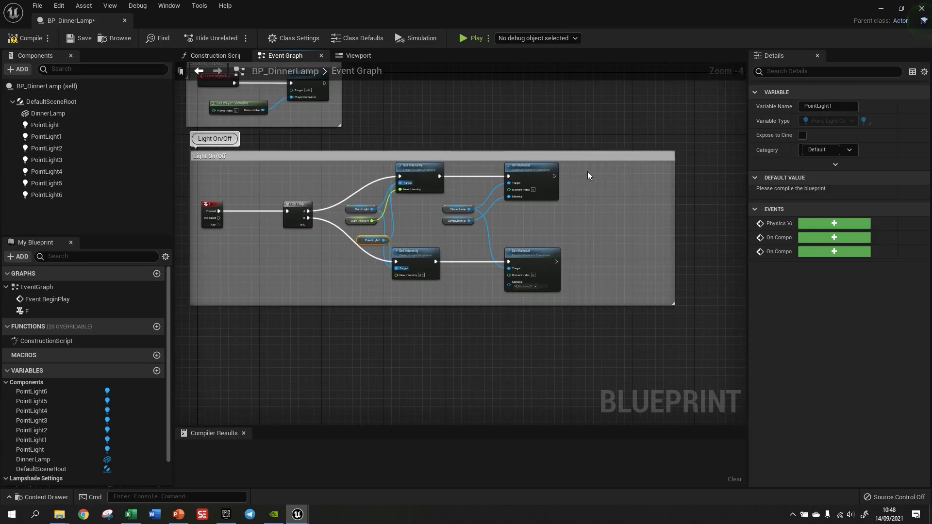
{"action": "left_click_drag", "start_coordinate": [407, 269], "coordinate": [408, 269]}
{"action": "left_click_drag", "start_coordinate": [427, 185], "coordinate": [504, 180]}
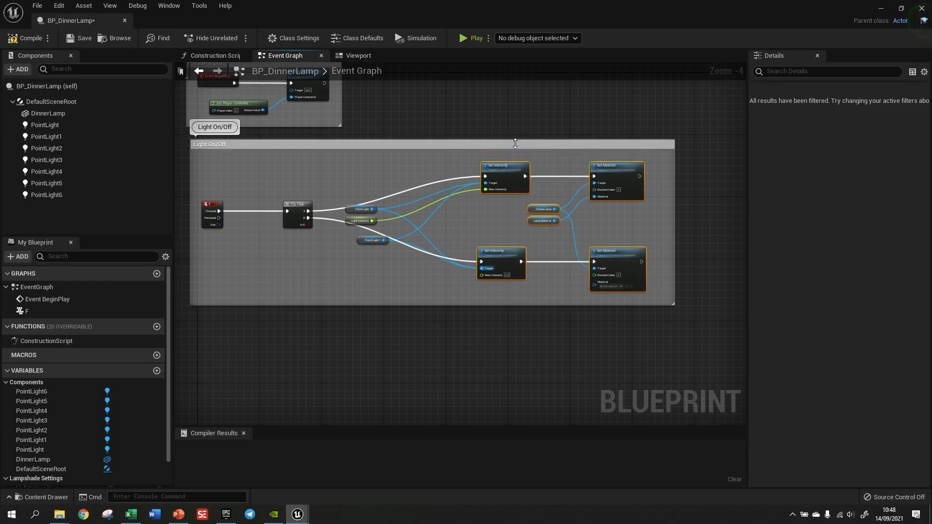
{"action": "scroll", "coordinate": [437, 228], "scroll_direction": "up", "scroll_amount": 3}
{"action": "left_click_drag", "start_coordinate": [330, 216], "coordinate": [504, 223]}
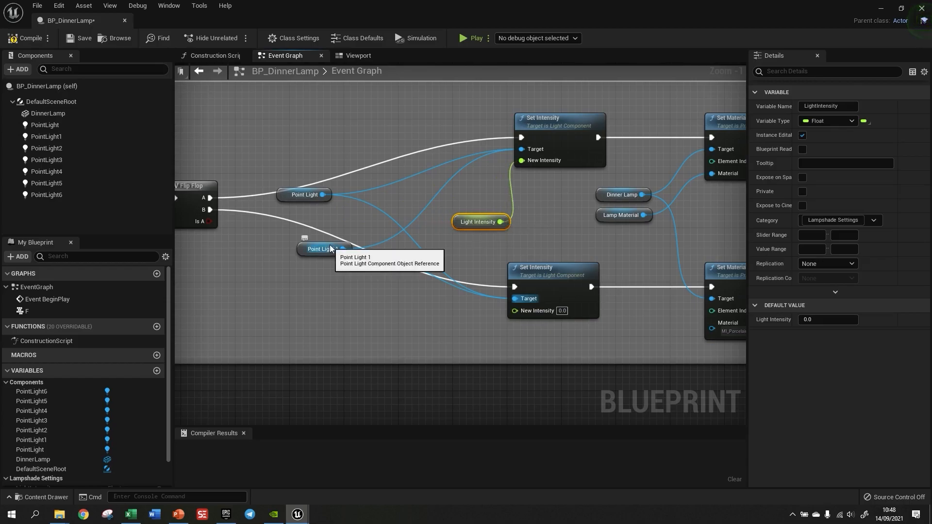
Add references to PointLight2 through PointLight6 and stack them with Point Light 1 in an even column below Point Light.
{"action": "left_click_drag", "start_coordinate": [328, 244], "coordinate": [308, 209]}
{"action": "left_click_drag", "start_coordinate": [47, 148], "coordinate": [315, 269]}
{"action": "left_click_drag", "start_coordinate": [47, 171], "coordinate": [324, 290]}
{"action": "left_click_drag", "start_coordinate": [256, 261], "coordinate": [304, 305]}
{"action": "left_click_drag", "start_coordinate": [47, 194], "coordinate": [312, 324]}
{"action": "left_click_drag", "start_coordinate": [318, 244], "coordinate": [304, 231]}
{"action": "left_click_drag", "start_coordinate": [325, 266], "coordinate": [311, 253]}
{"action": "left_click_drag", "start_coordinate": [331, 286], "coordinate": [311, 272]}
{"action": "left_click_drag", "start_coordinate": [328, 310], "coordinate": [301, 297]}
{"action": "left_click_drag", "start_coordinate": [335, 331], "coordinate": [301, 317]}
Wire the Point Light 2 to Point Light 6 references to the Target of both Set Intensity nodes.
{"action": "left_click_drag", "start_coordinate": [322, 236], "coordinate": [522, 149]}
{"action": "left_click_drag", "start_coordinate": [323, 318], "coordinate": [515, 298]}
{"action": "left_click_drag", "start_coordinate": [321, 276], "coordinate": [526, 300]}
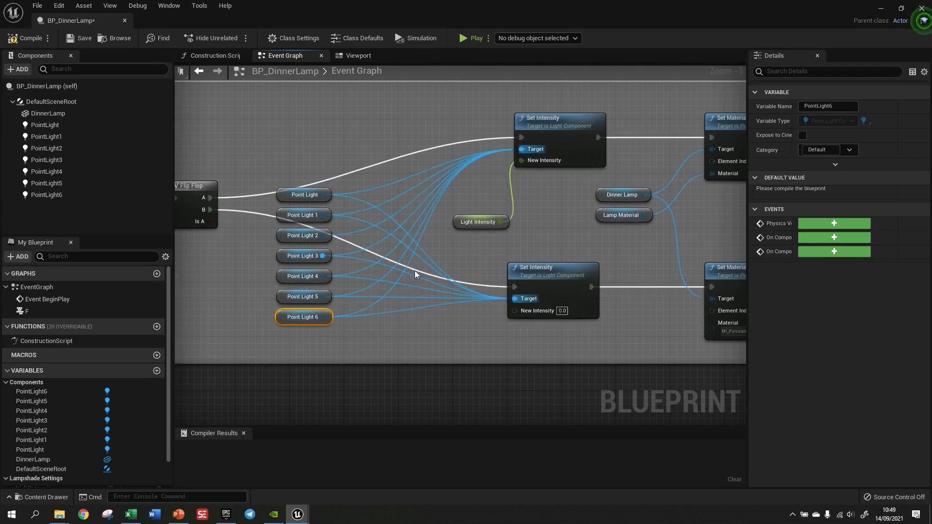
Move the column of point light references upward and add reroute points that lead both Flip Flop execution wires around it.
{"action": "left_click_drag", "start_coordinate": [268, 181], "coordinate": [350, 365]}
{"action": "left_click_drag", "start_coordinate": [316, 194], "coordinate": [322, 157]}
{"action": "double_click", "coordinate": [271, 191]}
{"action": "double_click", "coordinate": [267, 218]}
{"action": "left_click_drag", "start_coordinate": [266, 218], "coordinate": [253, 292]}
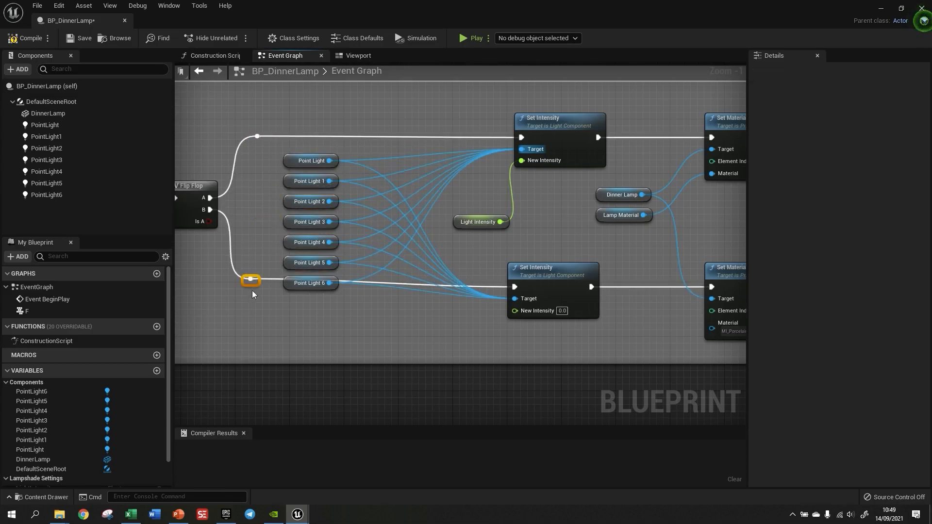
{"action": "scroll", "coordinate": [319, 305], "scroll_direction": "down", "scroll_amount": 4}
{"action": "left_click", "coordinate": [506, 343]}
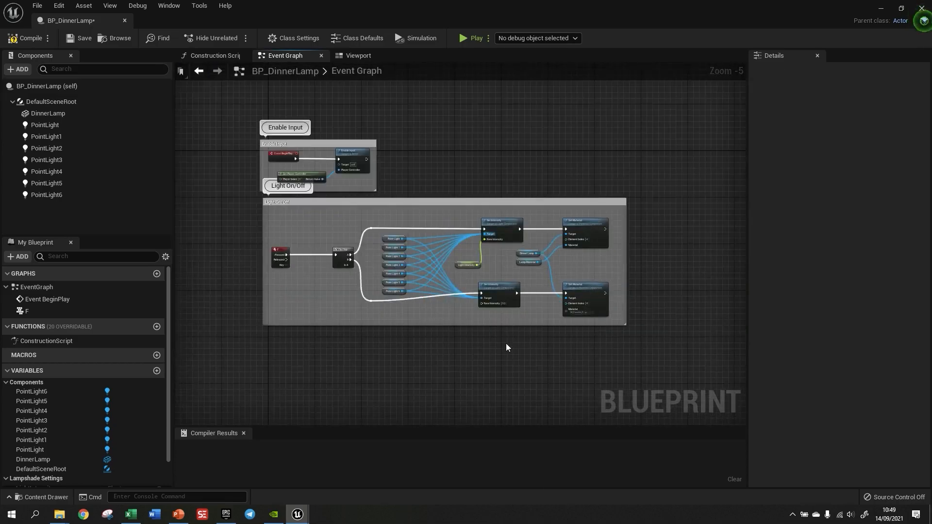
Check the completed light and material wiring, then compile and save BP_DinnerLamp.
{"action": "scroll", "coordinate": [546, 282], "scroll_direction": "up", "scroll_amount": 2}
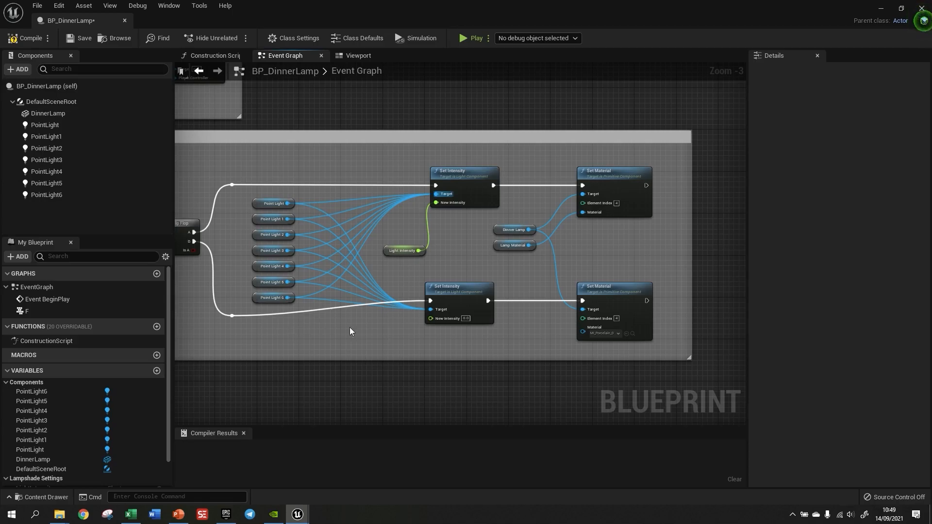
{"action": "scroll", "coordinate": [607, 312], "scroll_direction": "up", "scroll_amount": 2}
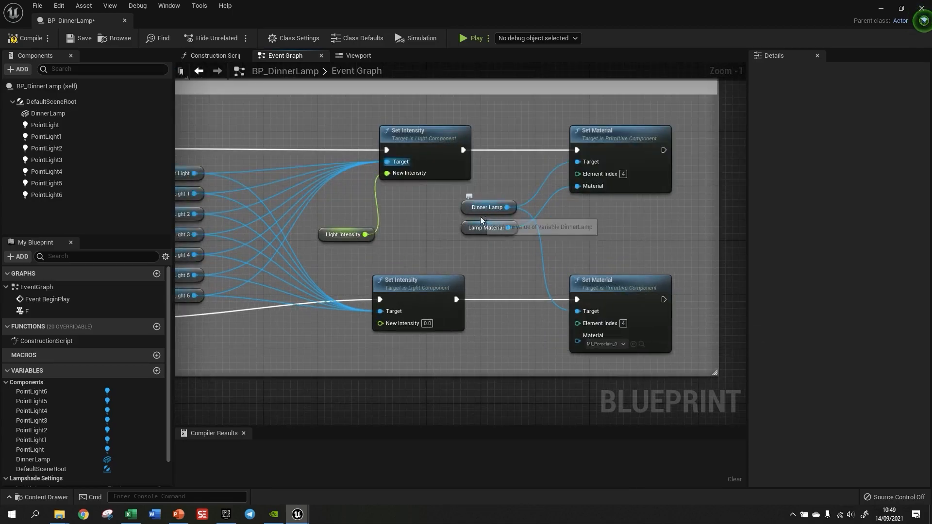
{"action": "scroll", "coordinate": [604, 211], "scroll_direction": "down", "scroll_amount": 2}
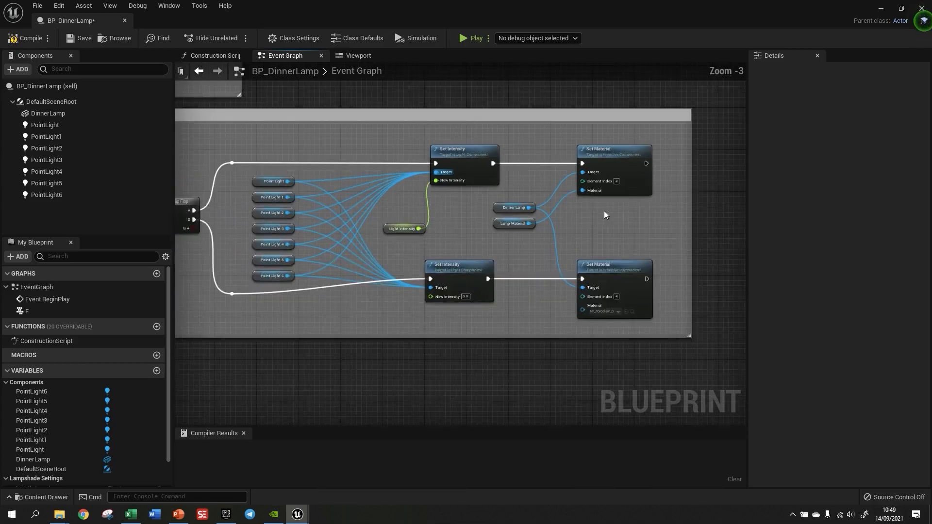
{"action": "left_click", "coordinate": [25, 37]}
{"action": "left_click", "coordinate": [79, 39]}
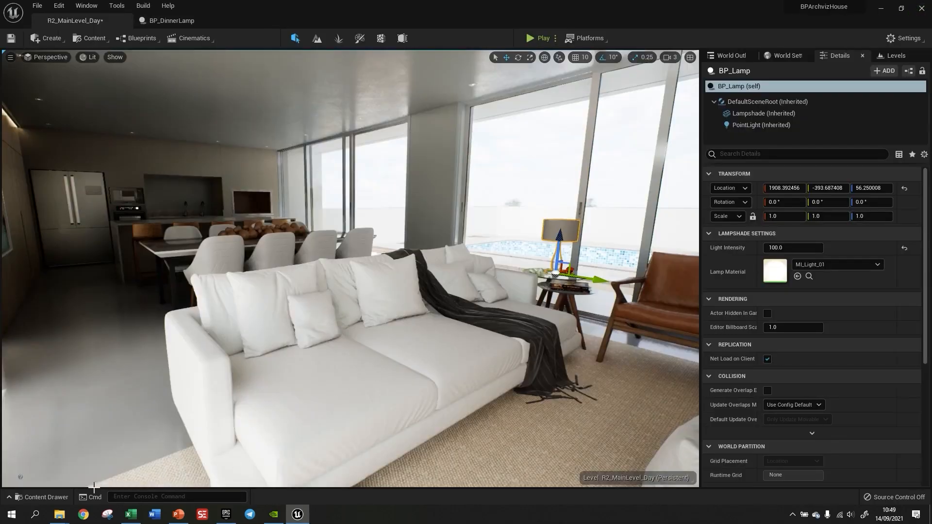
Place BP_DinnerLamp from the BLUEPRINTS folder into the main level near the dining area and raise it to about Z 131.8.
{"action": "left_click", "coordinate": [57, 495]}
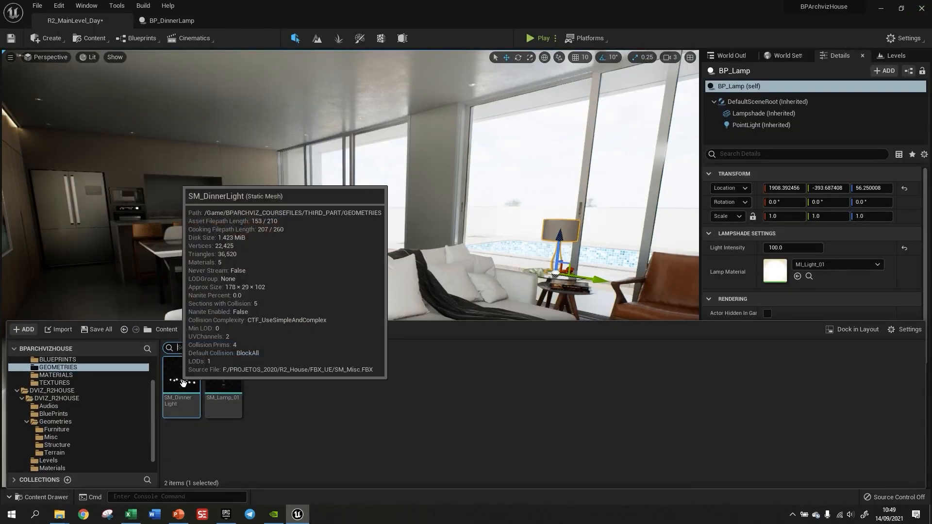
{"action": "left_click", "coordinate": [57, 360]}
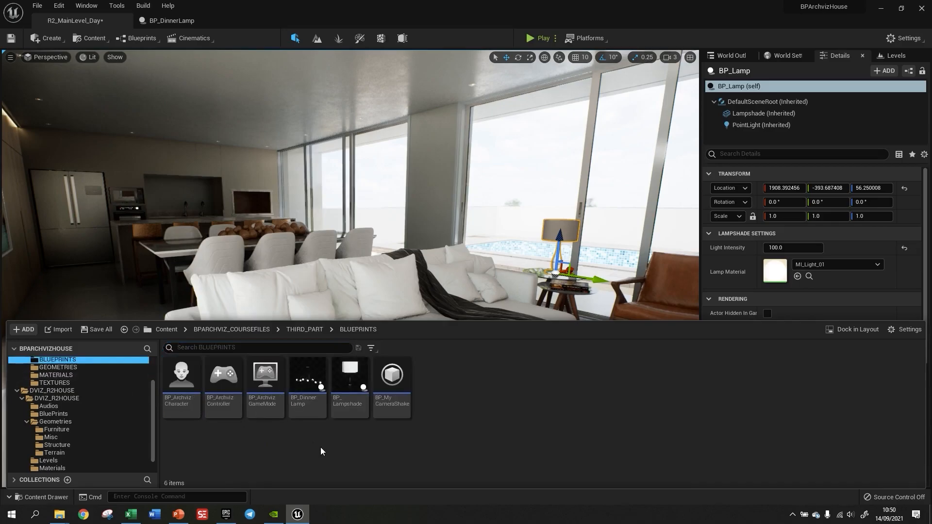
{"action": "left_click_drag", "start_coordinate": [308, 381], "coordinate": [182, 263]}
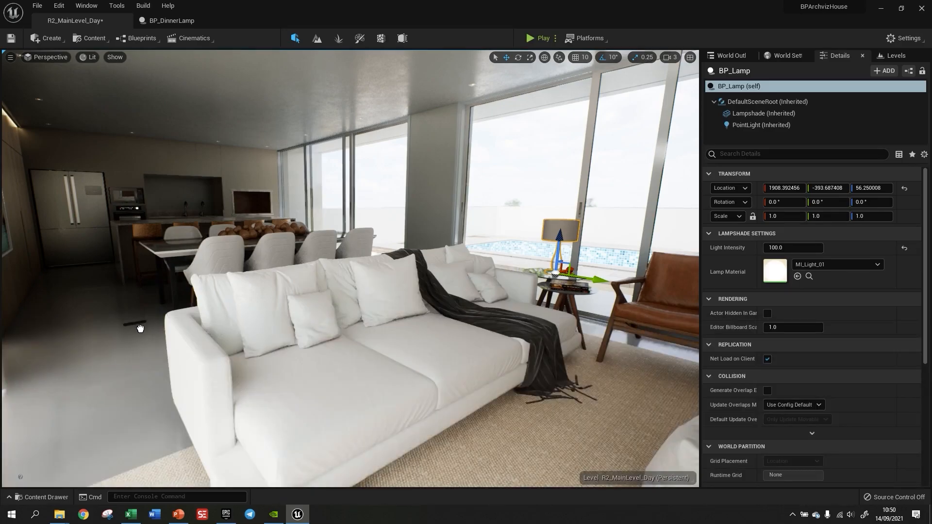
{"action": "left_click_drag", "start_coordinate": [139, 327], "coordinate": [140, 326]}
{"action": "left_click_drag", "start_coordinate": [131, 234], "coordinate": [130, 118]}
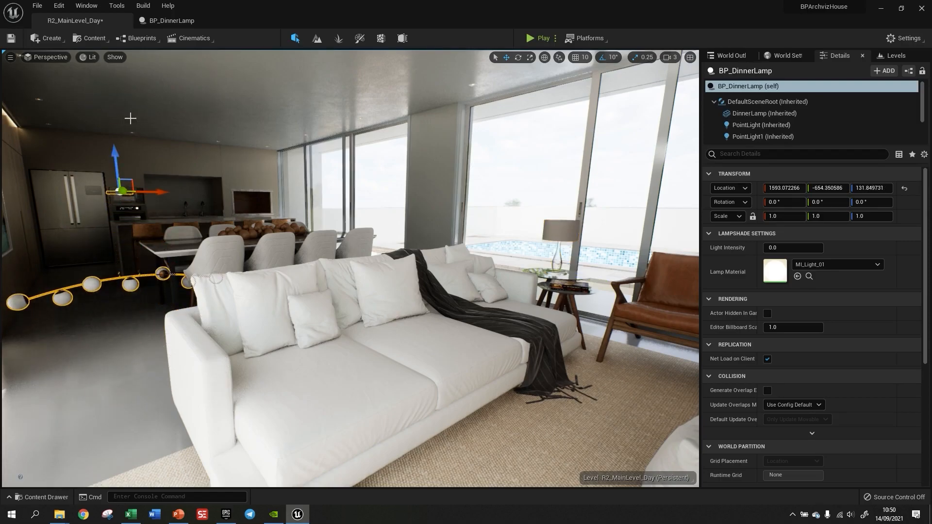
Shift the dinner lamp toward the dining table to about X 1723.3 and raise it to the ceiling at about Z 250.7.
{"action": "key", "text": "alt+k"}
{"action": "scroll", "coordinate": [262, 264], "scroll_direction": "up", "scroll_amount": 8}
{"action": "scroll", "coordinate": [206, 143], "scroll_direction": "up", "scroll_amount": 4}
{"action": "left_click_drag", "start_coordinate": [364, 279], "coordinate": [222, 136]}
{"action": "key", "text": "alt+g"}
{"action": "key", "text": "f"}
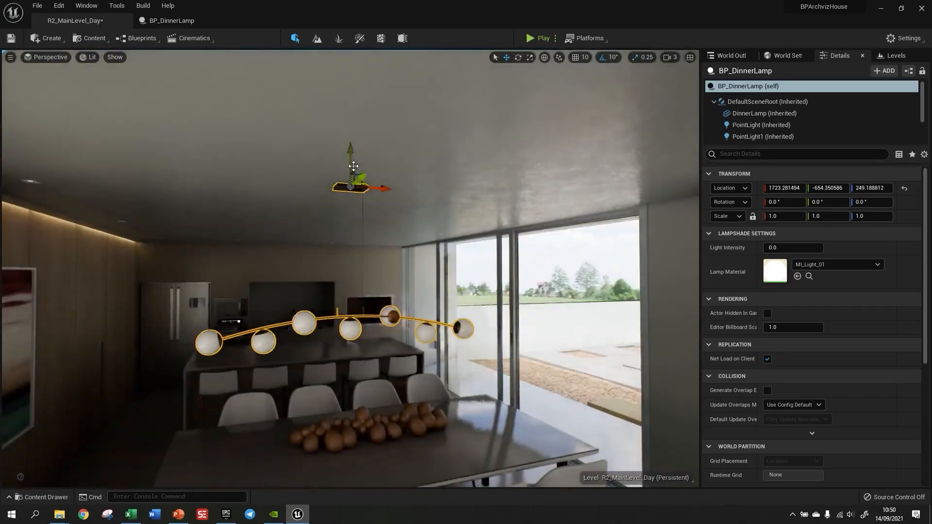
{"action": "left_click_drag", "start_coordinate": [353, 166], "coordinate": [398, 165]}
Centre the lamp over the dining table from the top view, at about X 1751.9 and Y -677.4, and open its Light Intensity for editing.
{"action": "key", "text": "alt+j"}
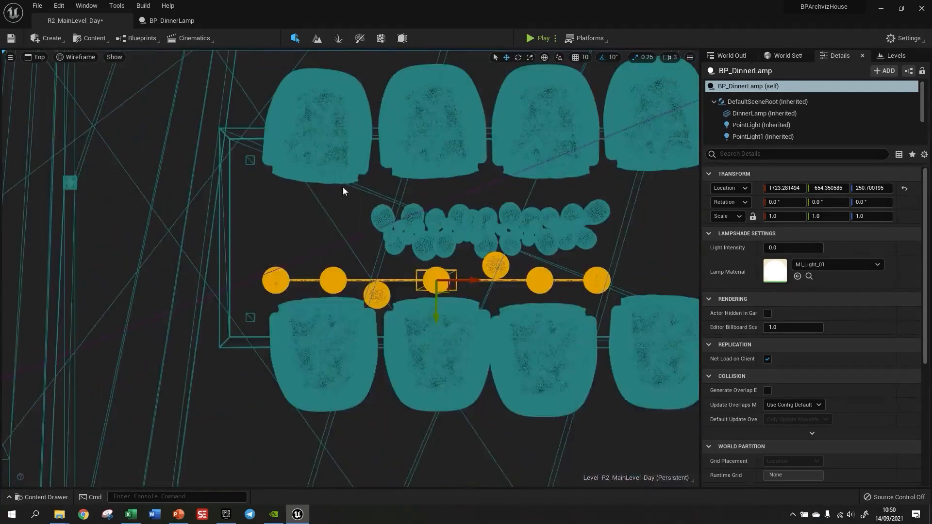
{"action": "scroll", "coordinate": [270, 268], "scroll_direction": "down", "scroll_amount": 2}
{"action": "left_click", "coordinate": [388, 289]}
{"action": "right_click_drag", "start_coordinate": [397, 285], "coordinate": [291, 460]}
{"action": "key", "text": "ctrl+z"}
{"action": "scroll", "coordinate": [447, 227], "scroll_direction": "down", "scroll_amount": 1}
{"action": "left_click_drag", "start_coordinate": [320, 420], "coordinate": [360, 396]}
{"action": "key", "text": "alt+g"}
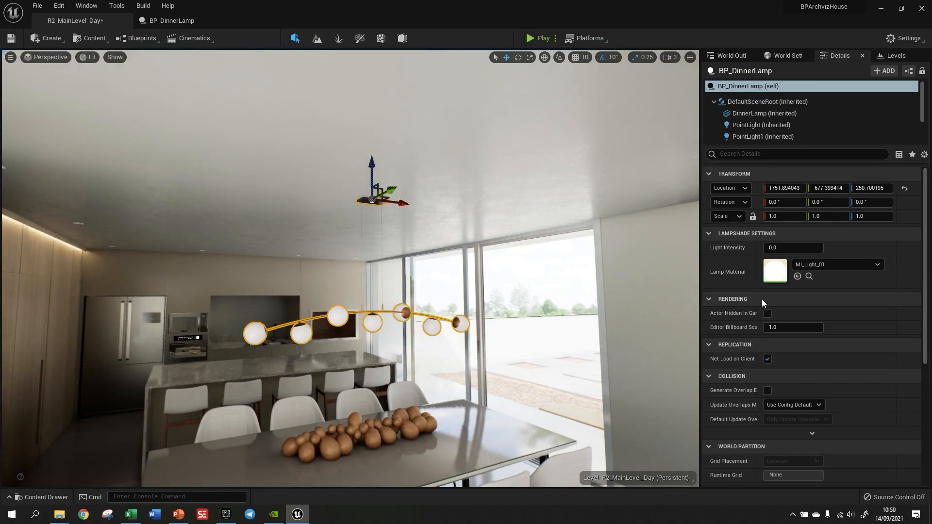
{"action": "left_click", "coordinate": [789, 252]}
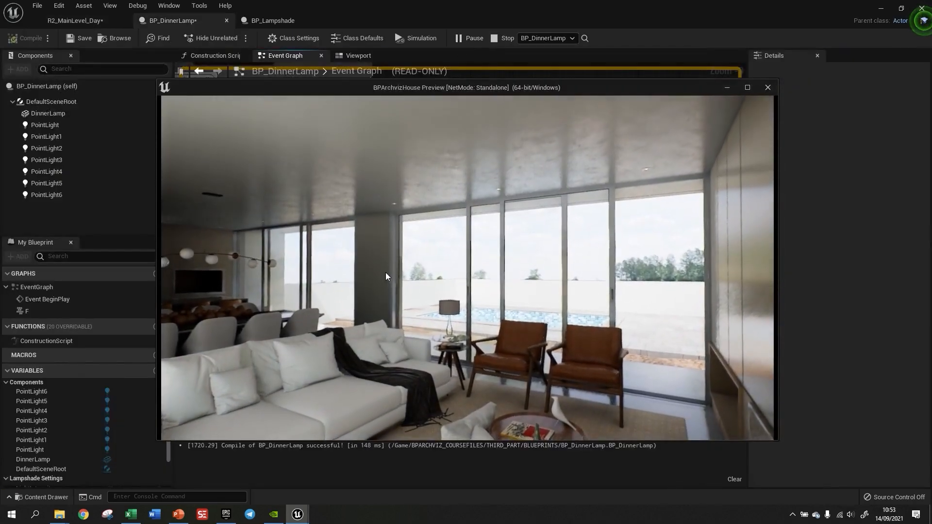
Test the lamp toggle in the play preview, walk past the dining table to inspect the table lamp, and end the preview.
{"action": "left_click", "coordinate": [386, 272]}
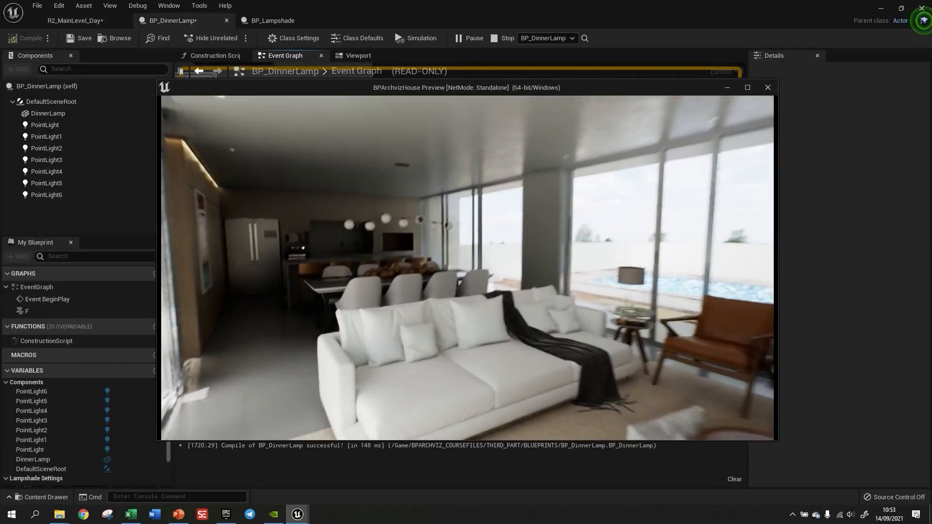
{"action": "key", "text": "w"}
{"action": "key", "text": "f"}
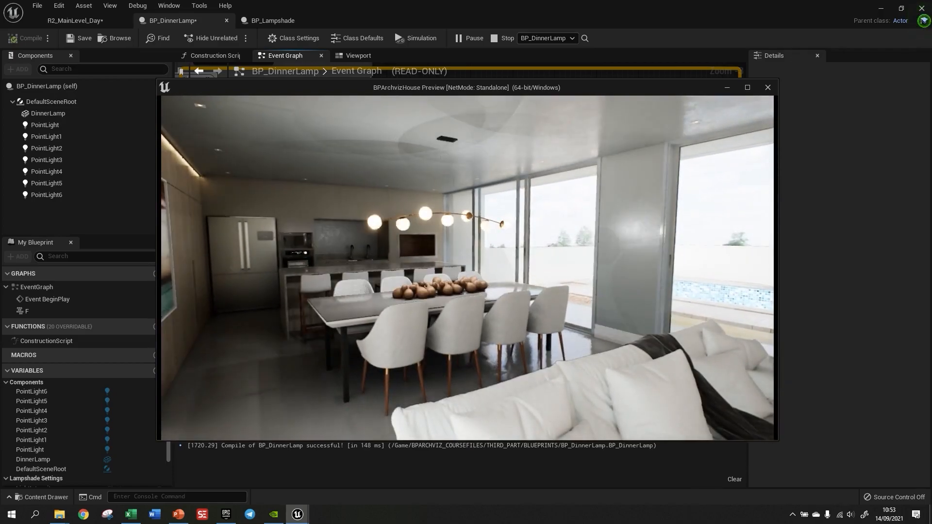
{"action": "key", "text": "w"}
{"action": "key", "text": "w"}
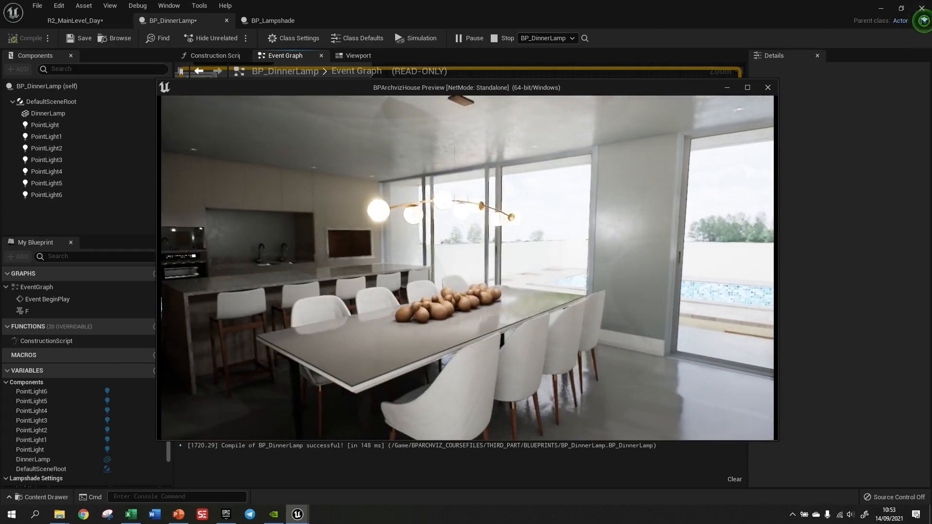
{"action": "key", "text": "d"}
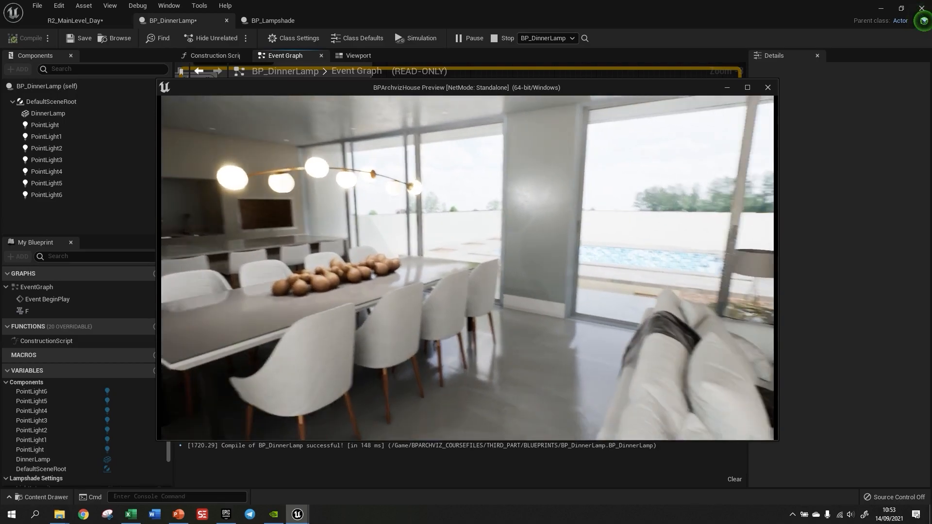
{"action": "key", "text": "d"}
{"action": "key", "text": "w"}
{"action": "key", "text": "w"}
{"action": "key", "text": "a"}
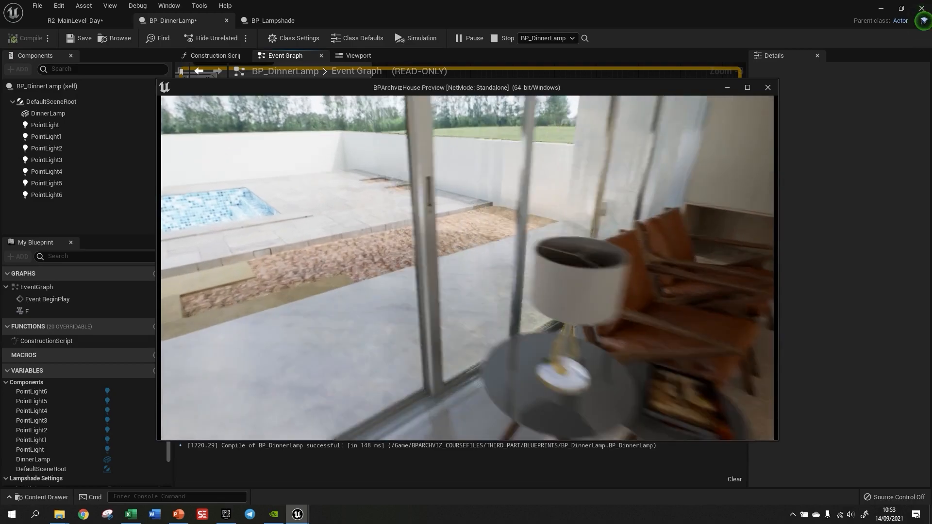
{"action": "key", "text": "d"}
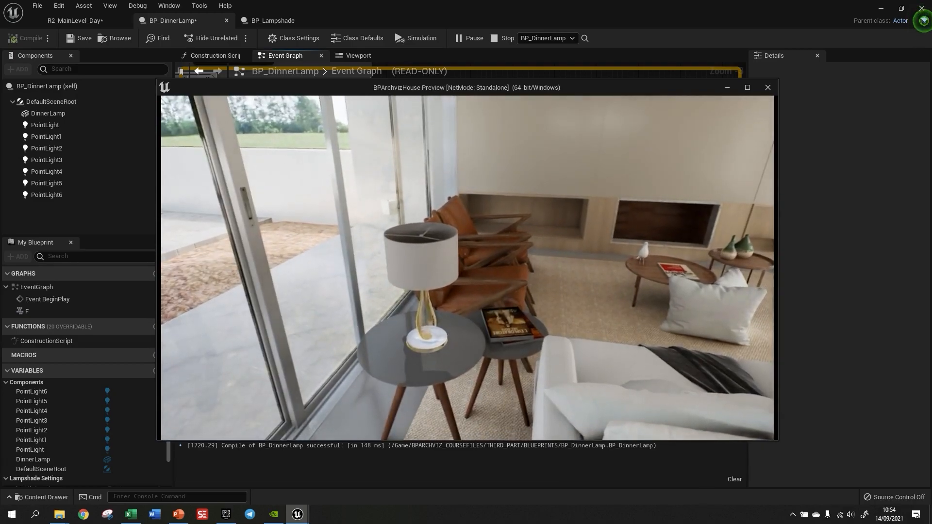
{"action": "key", "text": "Escape"}
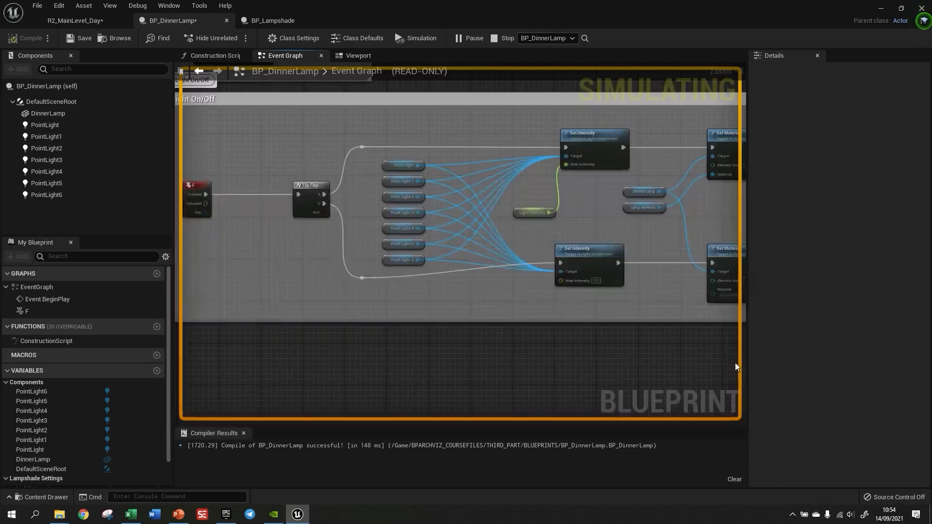
Review the Light On/Off graph and the lamp's point lights in the blueprint viewport, and return to the Event Graph.
{"action": "right_click_drag", "start_coordinate": [313, 265], "coordinate": [389, 308]}
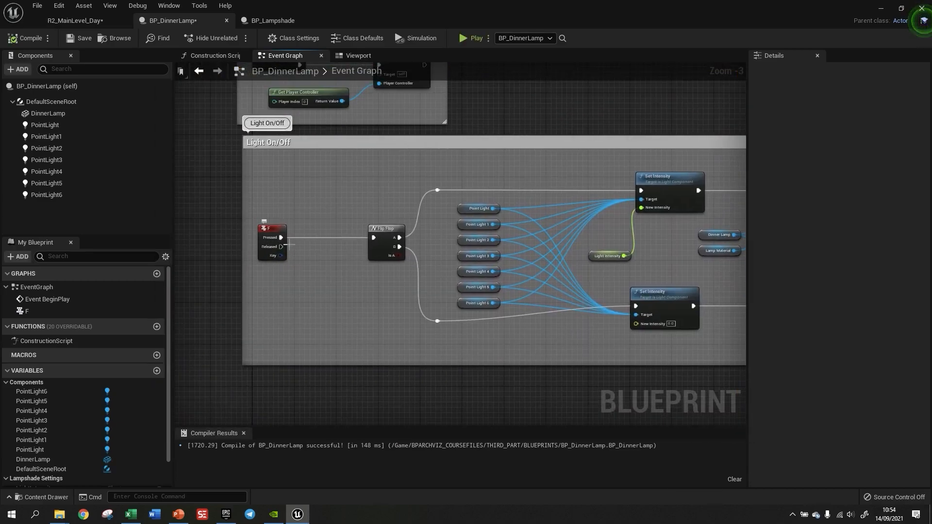
{"action": "left_click", "coordinate": [359, 57]}
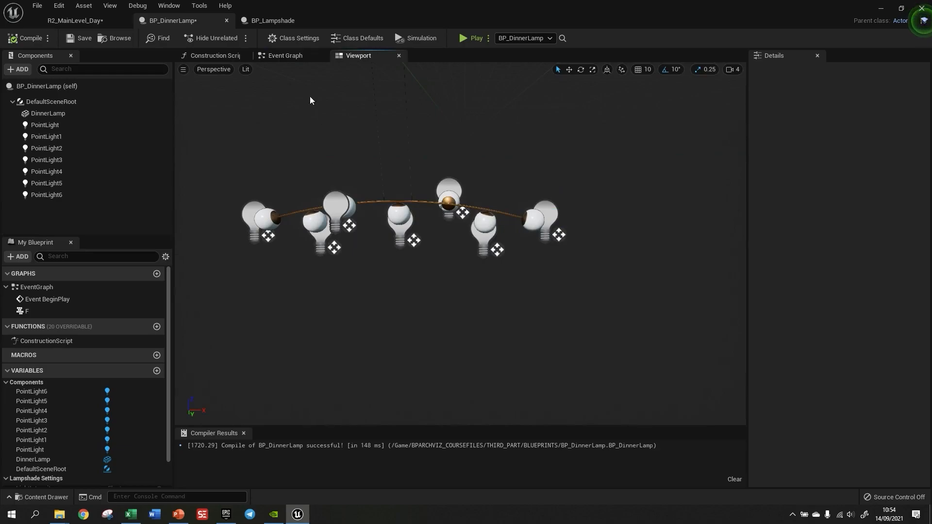
{"action": "left_click", "coordinate": [285, 56]}
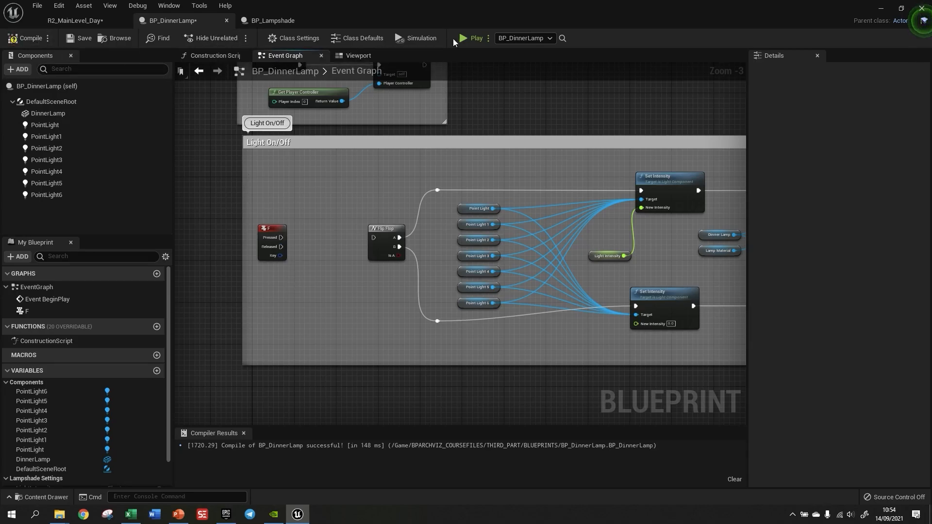
Run the play preview, look over the dining lamp and table lamp from the living room, and end the preview.
{"action": "left_click", "coordinate": [476, 39]}
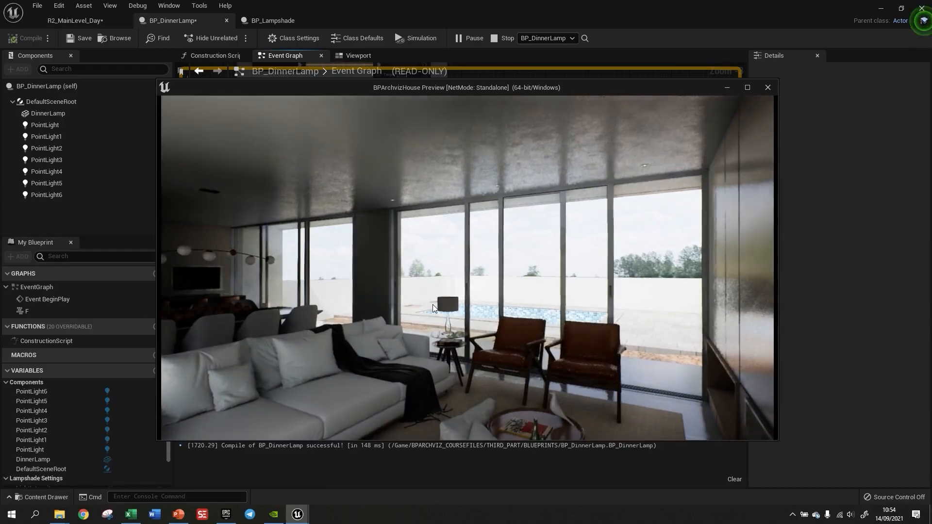
{"action": "left_click", "coordinate": [433, 304]}
{"action": "key", "text": "w"}
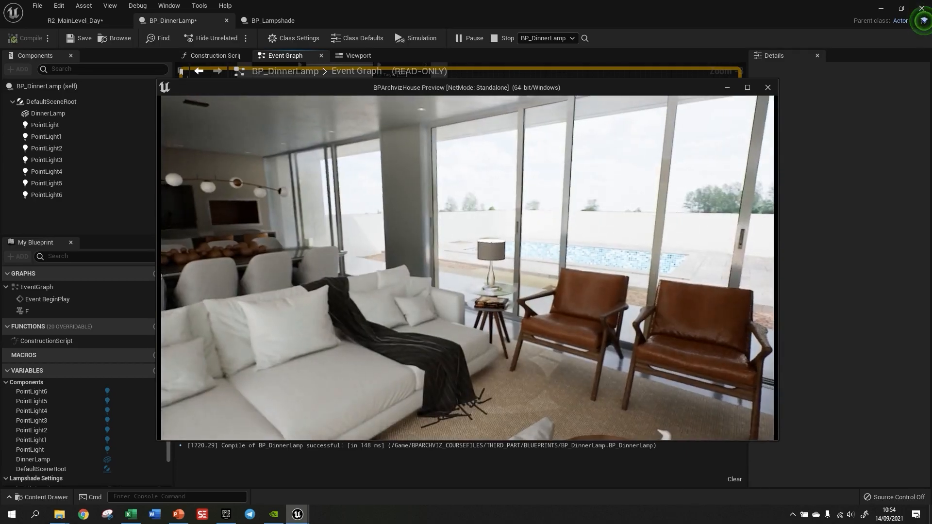
{"action": "key", "text": "Escape"}
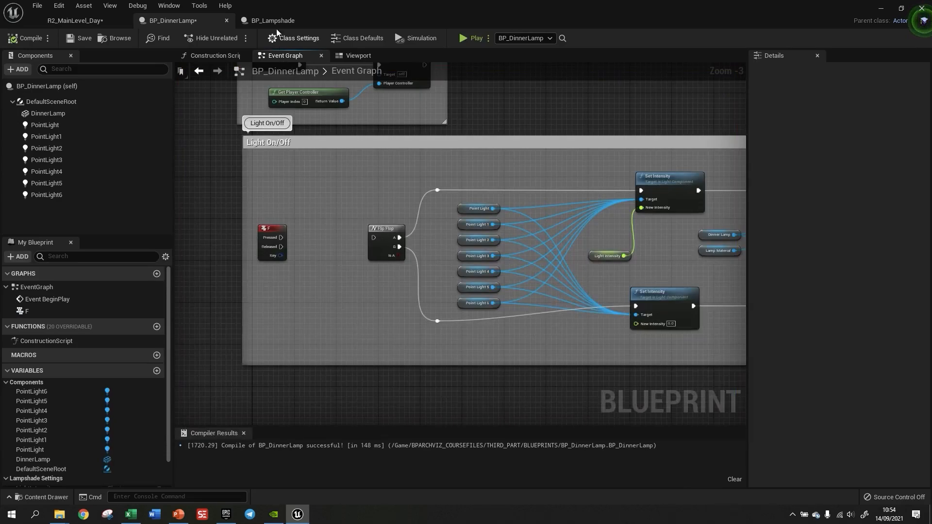
Delete the F key event from the Light On/Off group of the Event Graph.
{"action": "left_click_drag", "start_coordinate": [281, 237], "coordinate": [374, 238]}
{"action": "scroll", "coordinate": [270, 241], "scroll_direction": "up", "scroll_amount": 2}
{"action": "left_click", "coordinate": [279, 231]}
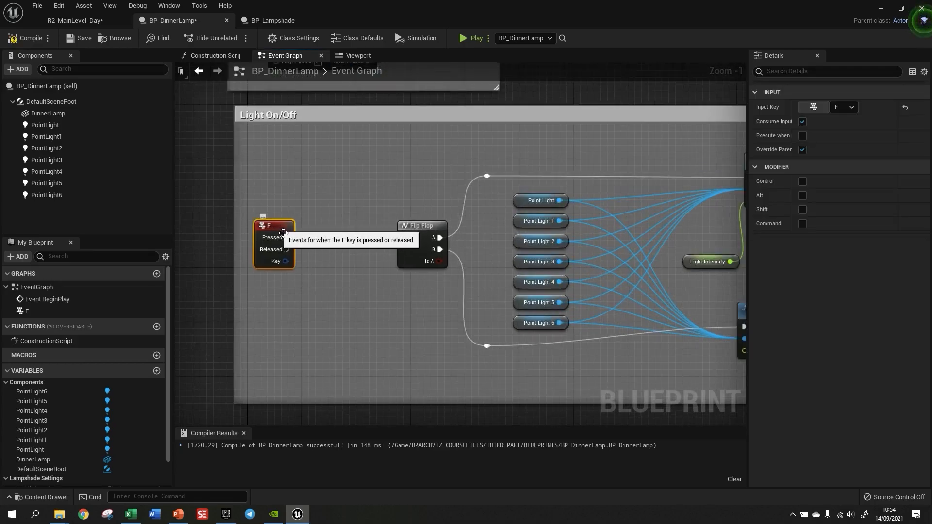
{"action": "key", "text": "Delete"}
{"action": "right_click", "coordinate": [273, 243]}
{"action": "key", "text": "Escape"}
Add a G keyboard event, connect its Pressed output to the Flip Flop node's input, and compile the blueprint.
{"action": "right_click", "coordinate": [290, 257]}
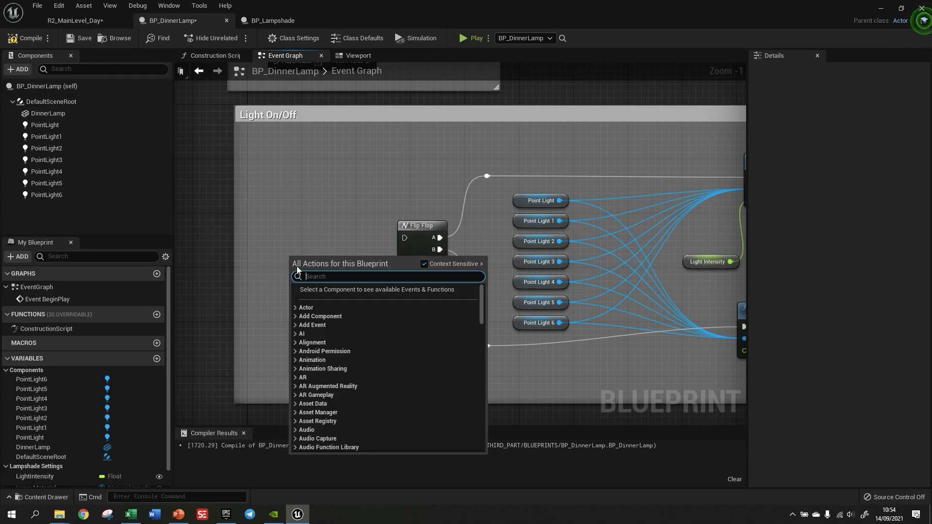
{"action": "type", "text": "keybo"}
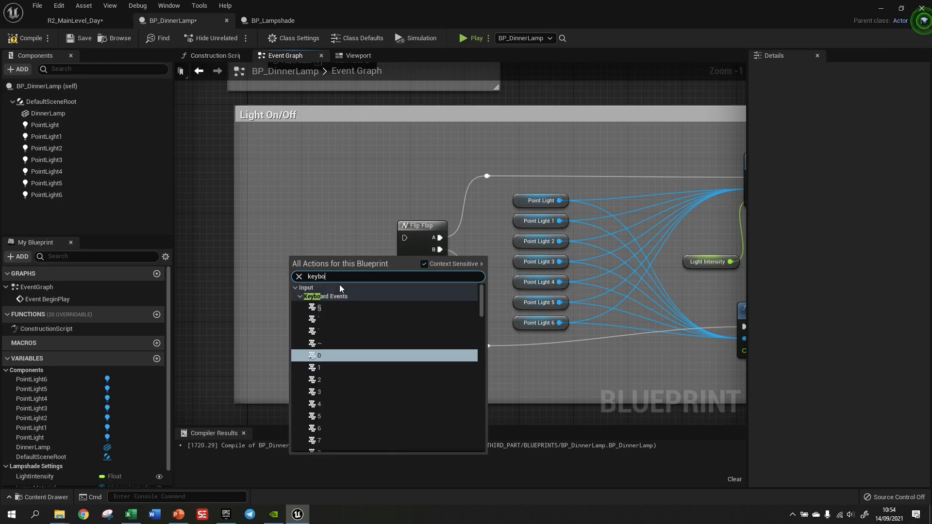
{"action": "type", "text": "ard g"}
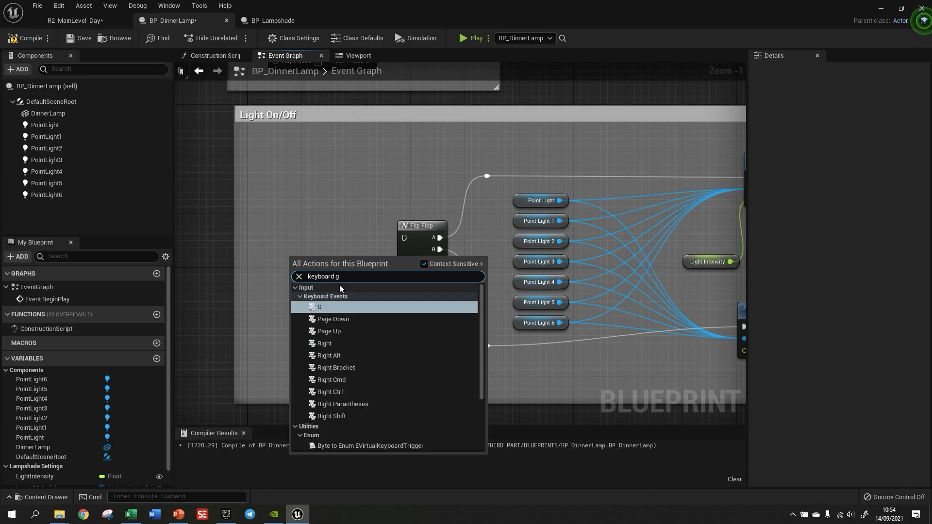
{"action": "left_click", "coordinate": [330, 307]}
{"action": "left_click_drag", "start_coordinate": [310, 266], "coordinate": [405, 237]}
{"action": "left_click_drag", "start_coordinate": [291, 240], "coordinate": [297, 233]}
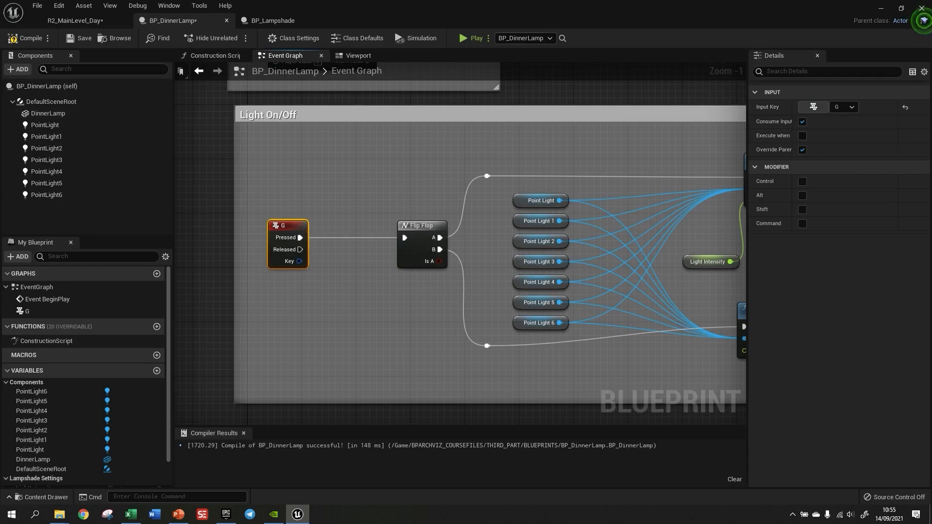
{"action": "left_click", "coordinate": [25, 39]}
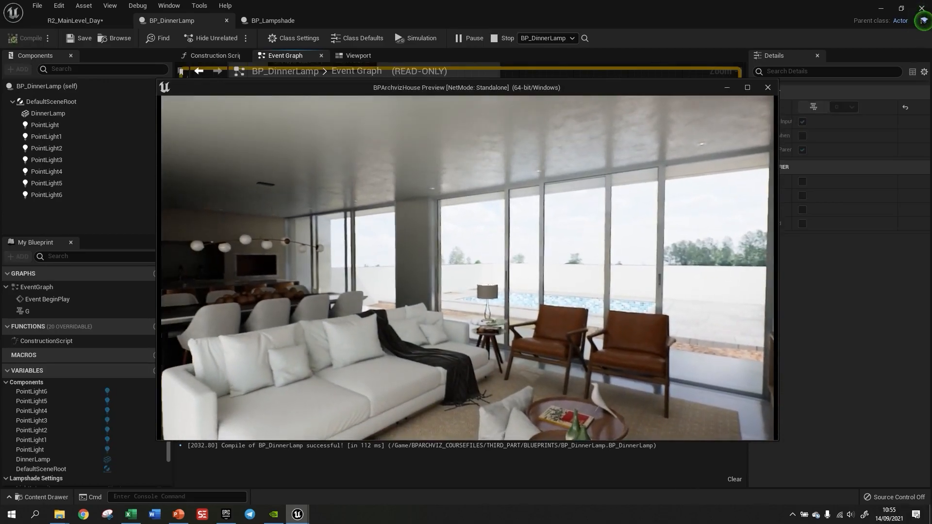
Test the G key toggle of the dinner lamp in the play preview, walk up to the dining table, and end the preview.
{"action": "key", "text": "g"}
{"action": "key", "text": "g"}
{"action": "key", "text": "g"}
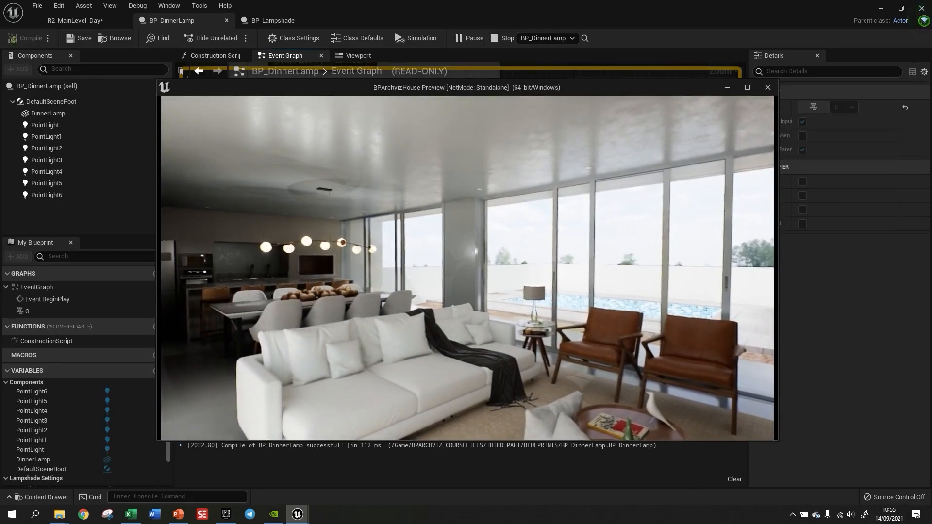
{"action": "key", "text": "w"}
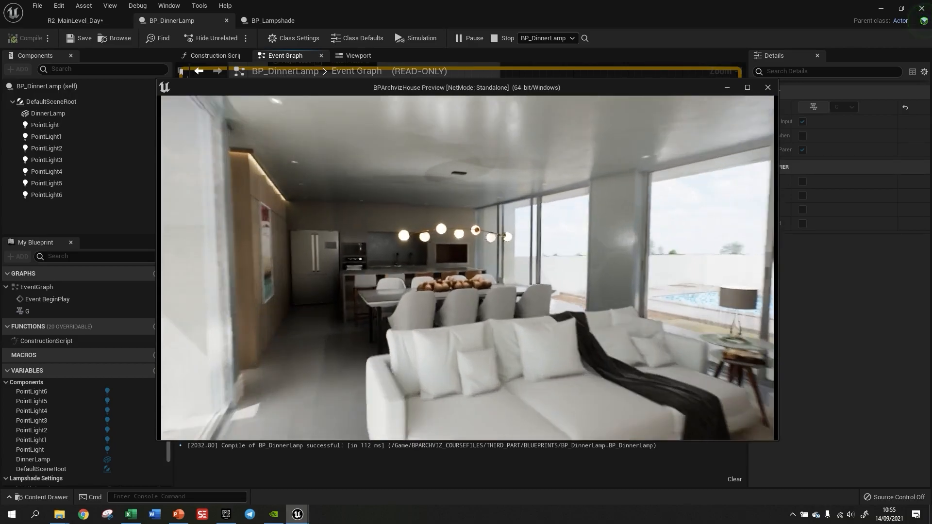
{"action": "key", "text": "w"}
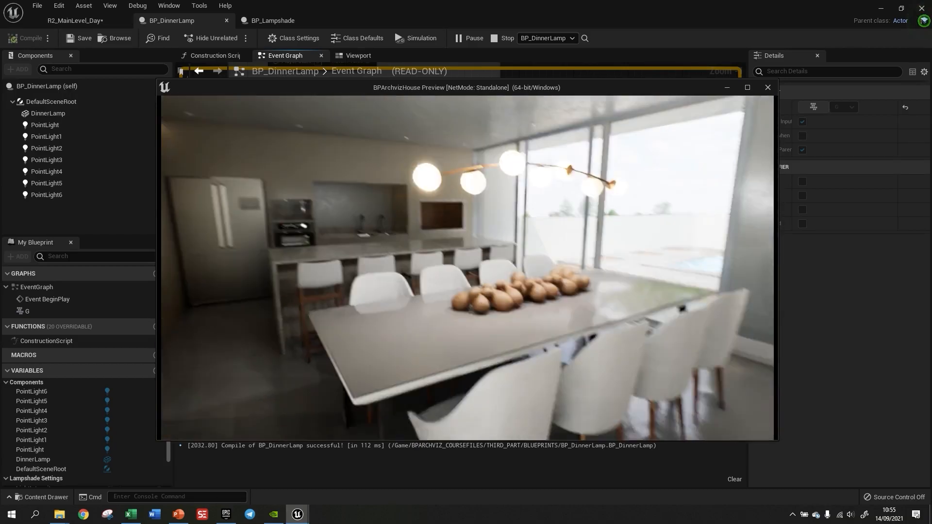
{"action": "key", "text": "a"}
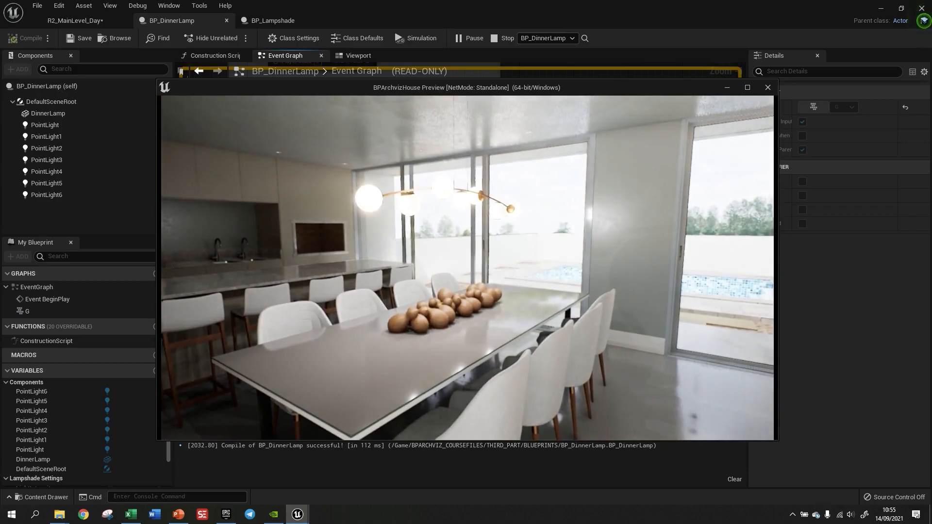
{"action": "key", "text": "Escape"}
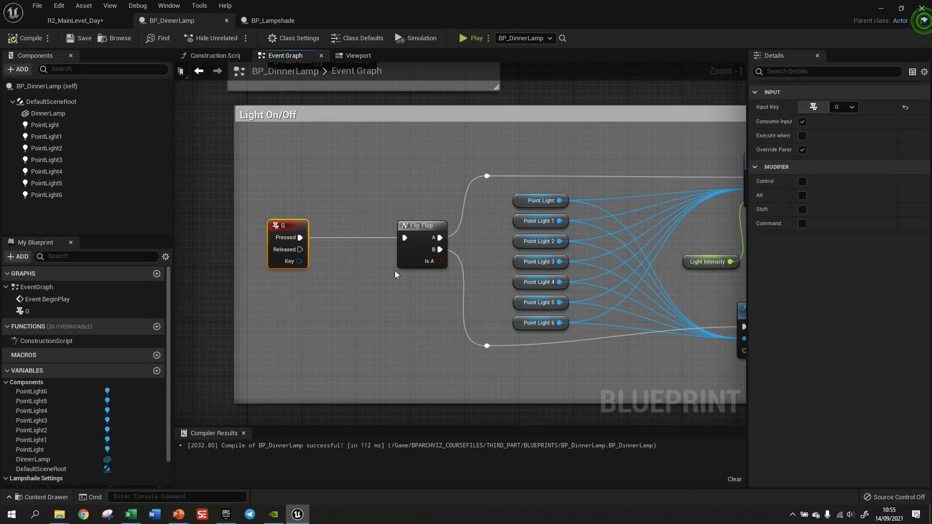
Set the Light Intensity of the dinner lamp in the R2_MainLevel_Day level to 50.
{"action": "left_click", "coordinate": [99, 20]}
{"action": "left_click", "coordinate": [287, 221]}
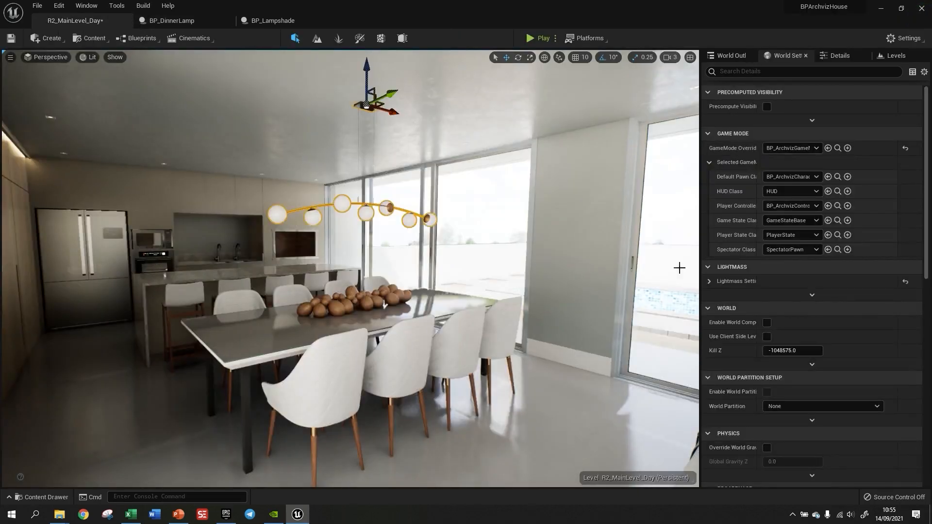
{"action": "left_click", "coordinate": [842, 56]}
{"action": "left_click", "coordinate": [799, 255]}
{"action": "type", "text": "50"}
{"action": "key", "text": "Return"}
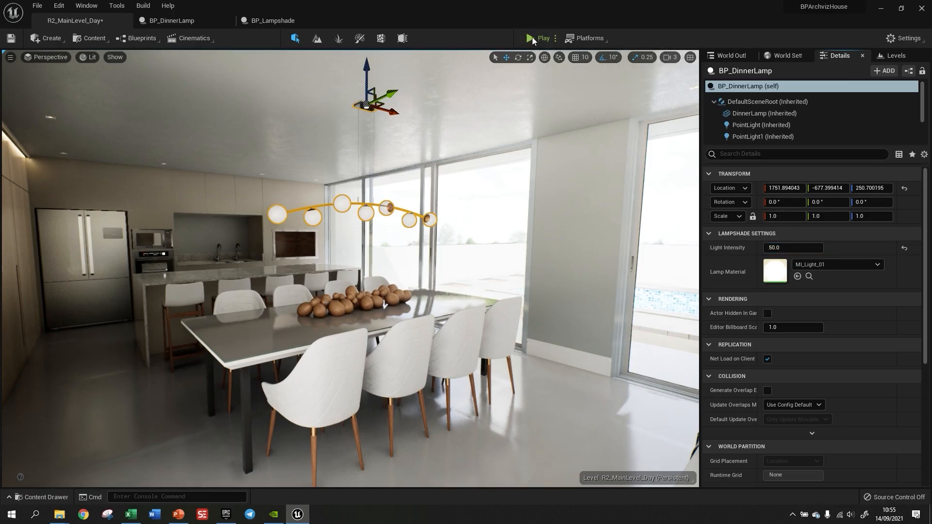
Play the R2_MainLevel_Day level, switch on the dinner lamp, and walk around the dining table to inspect its light.
{"action": "left_click", "coordinate": [532, 38]}
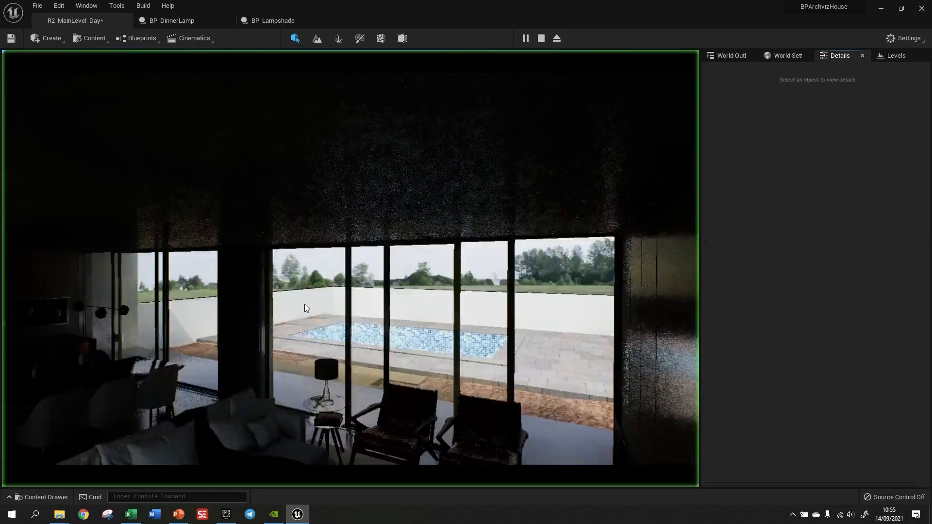
{"action": "left_click", "coordinate": [296, 309]}
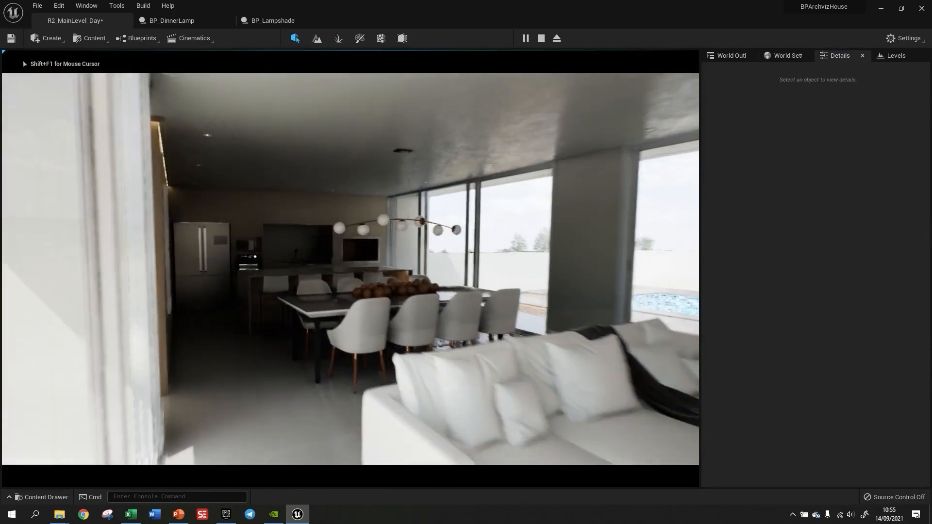
{"action": "key", "text": "w"}
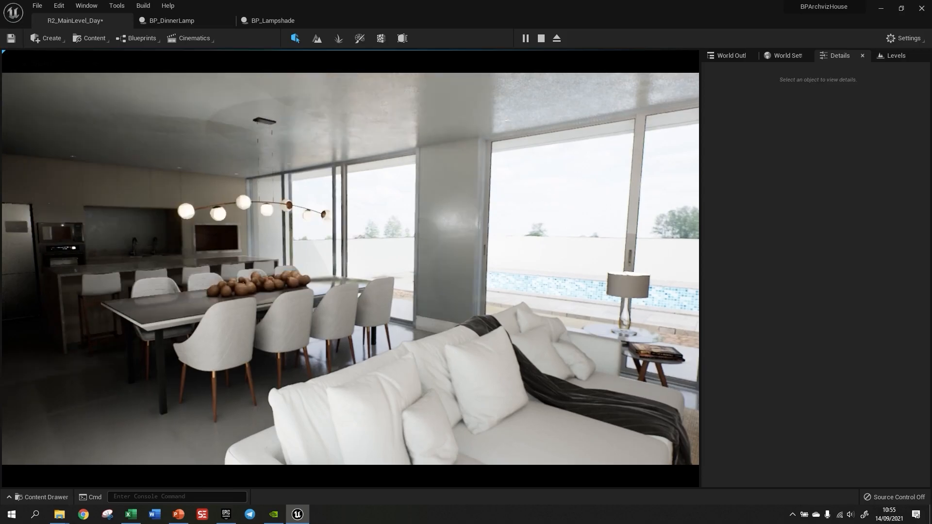
{"action": "key", "text": "w"}
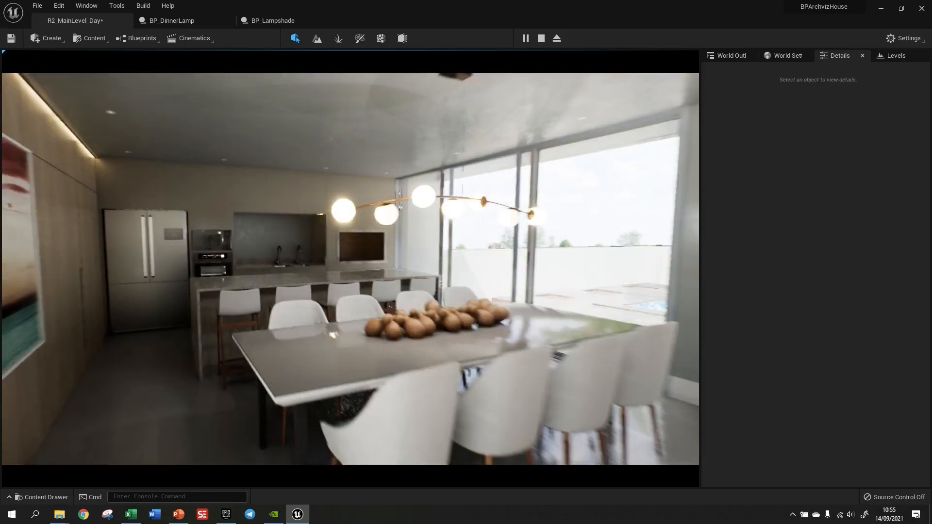
{"action": "key", "text": "w"}
{"action": "key", "text": "a"}
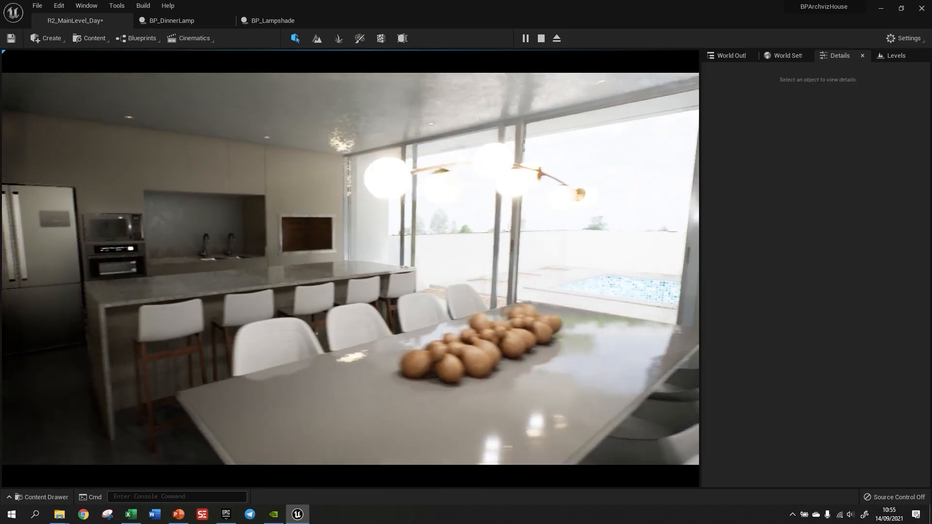
{"action": "key", "text": "d"}
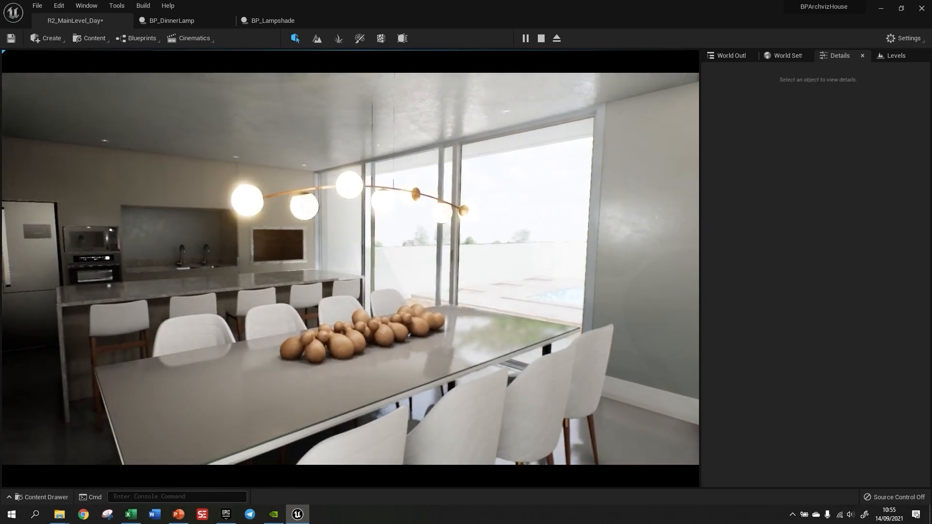
{"action": "key", "text": "a"}
{"action": "key", "text": "s"}
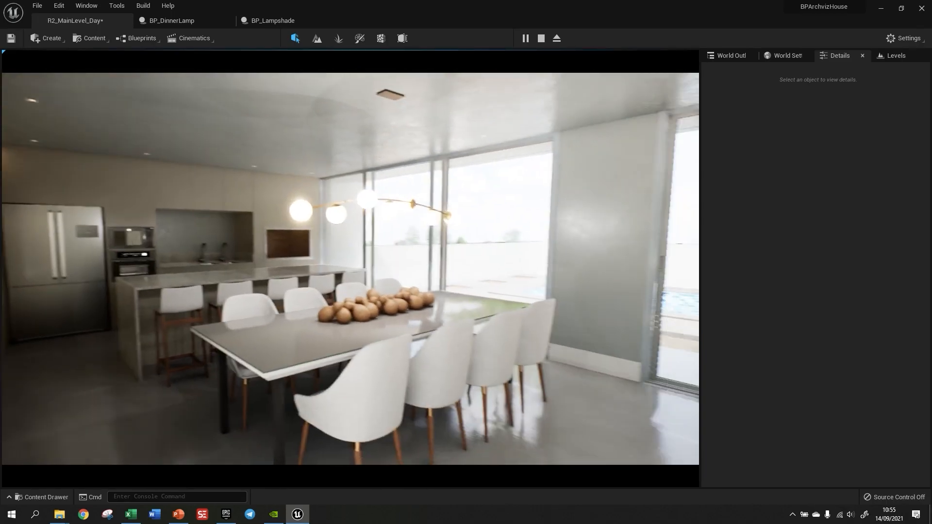